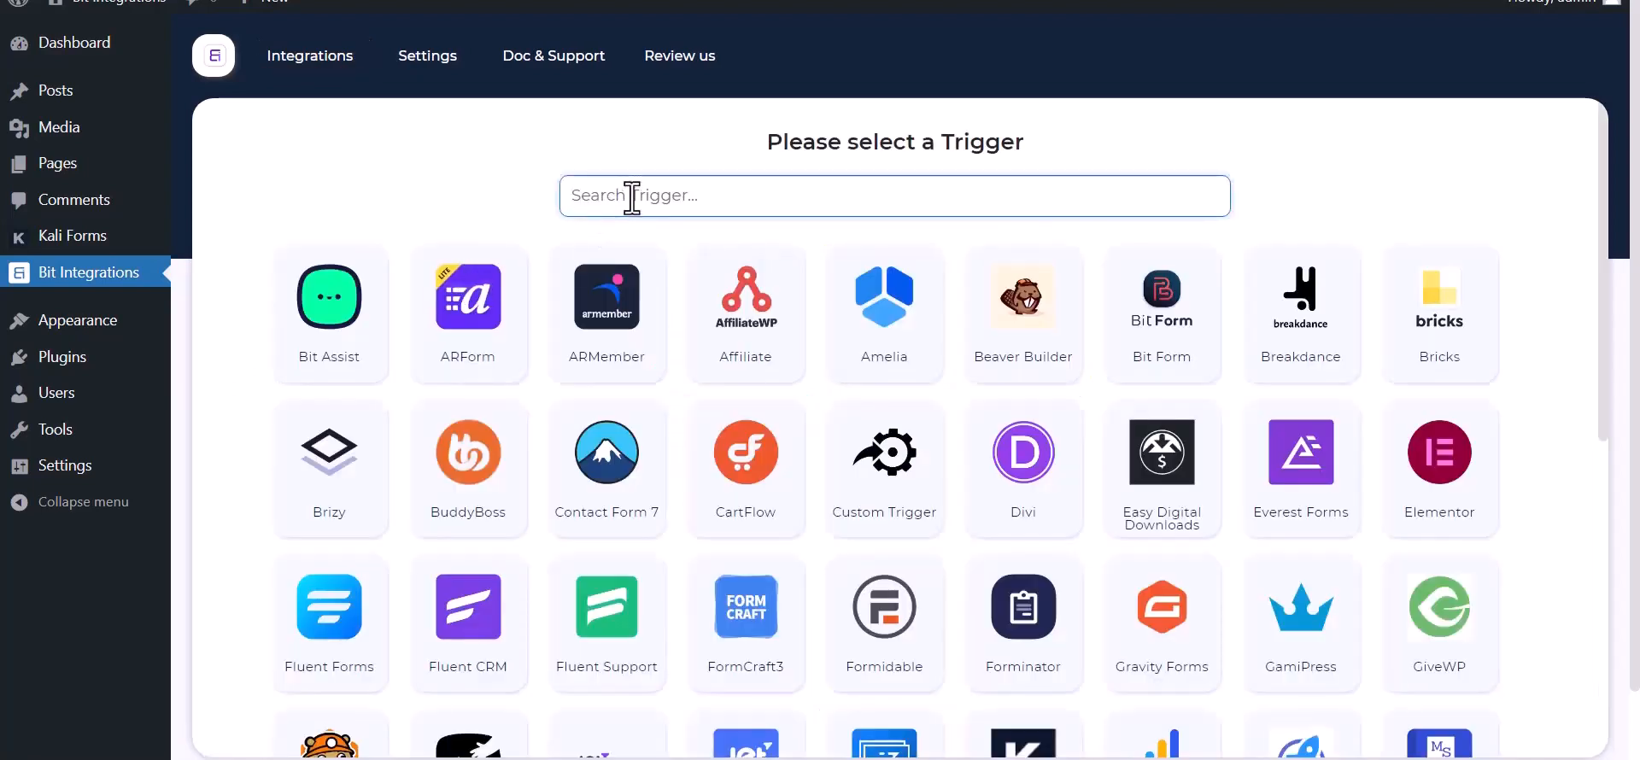
- Set Kali Forms as the trigger, copy its webhook URL, and start fetching test data
text(ka)
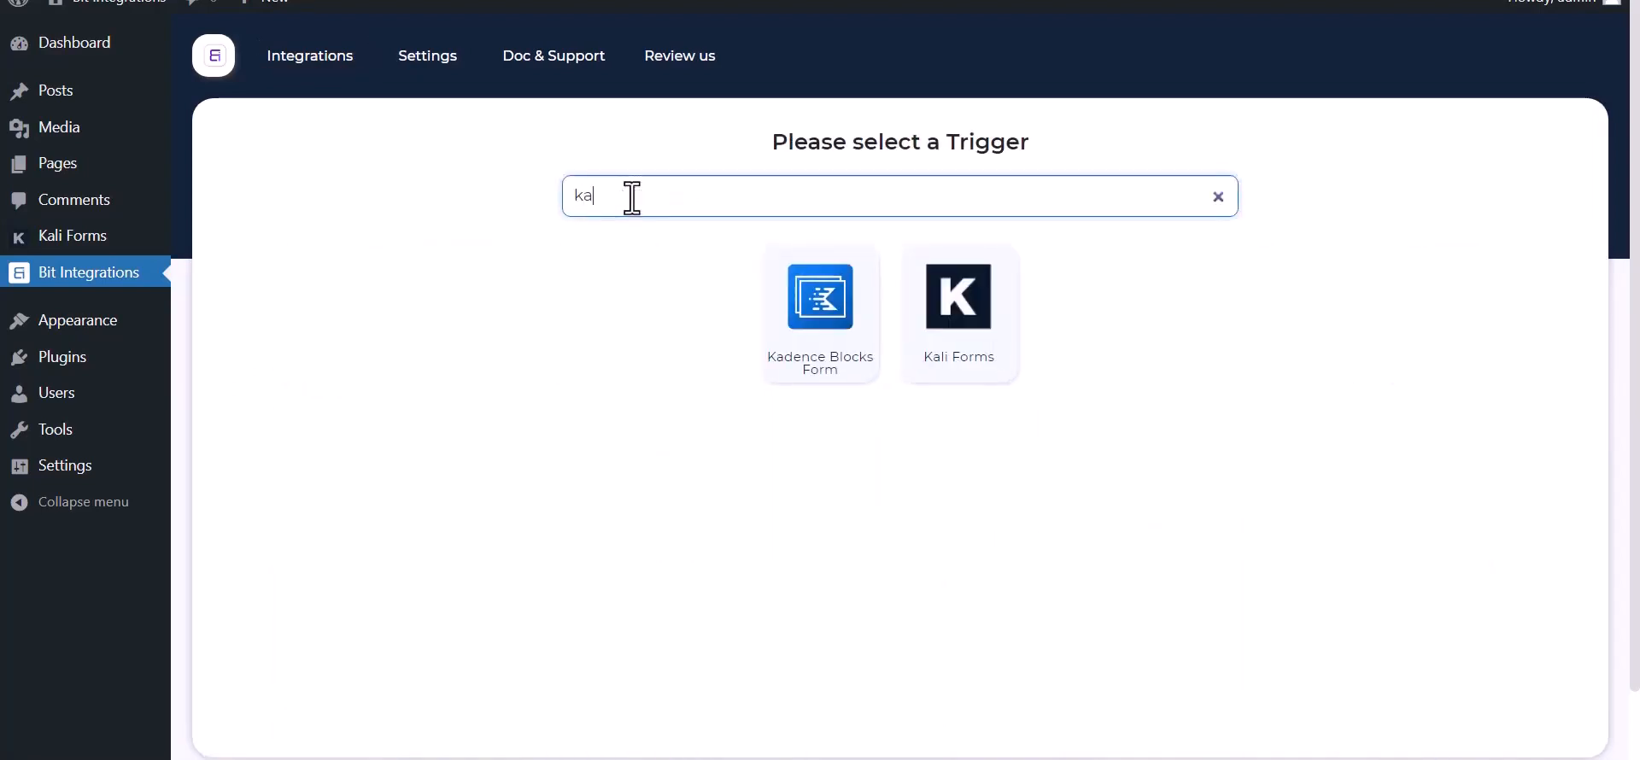
click(973, 357)
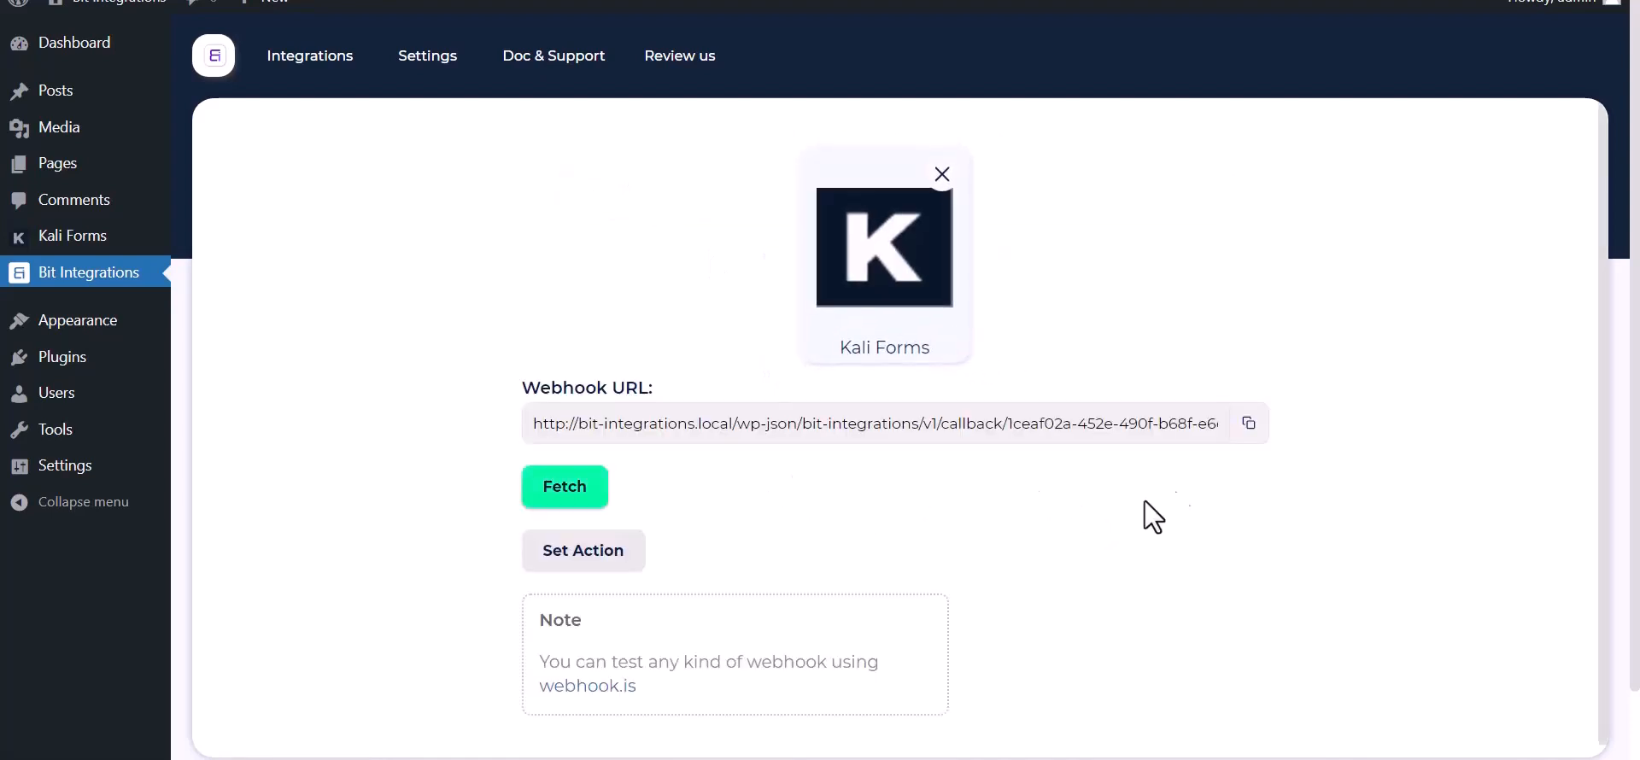
click(1249, 423)
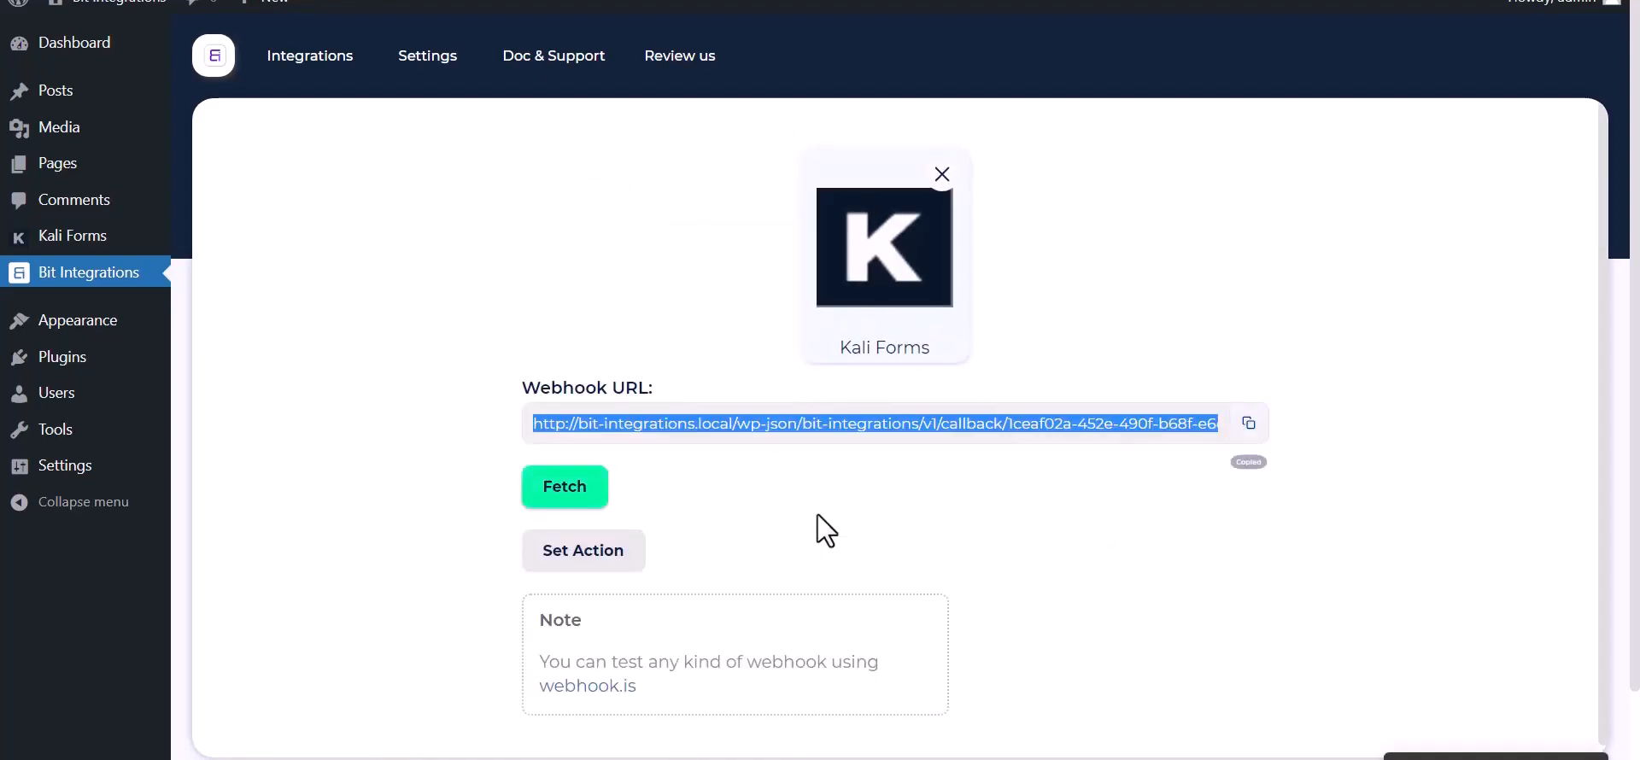
click(547, 499)
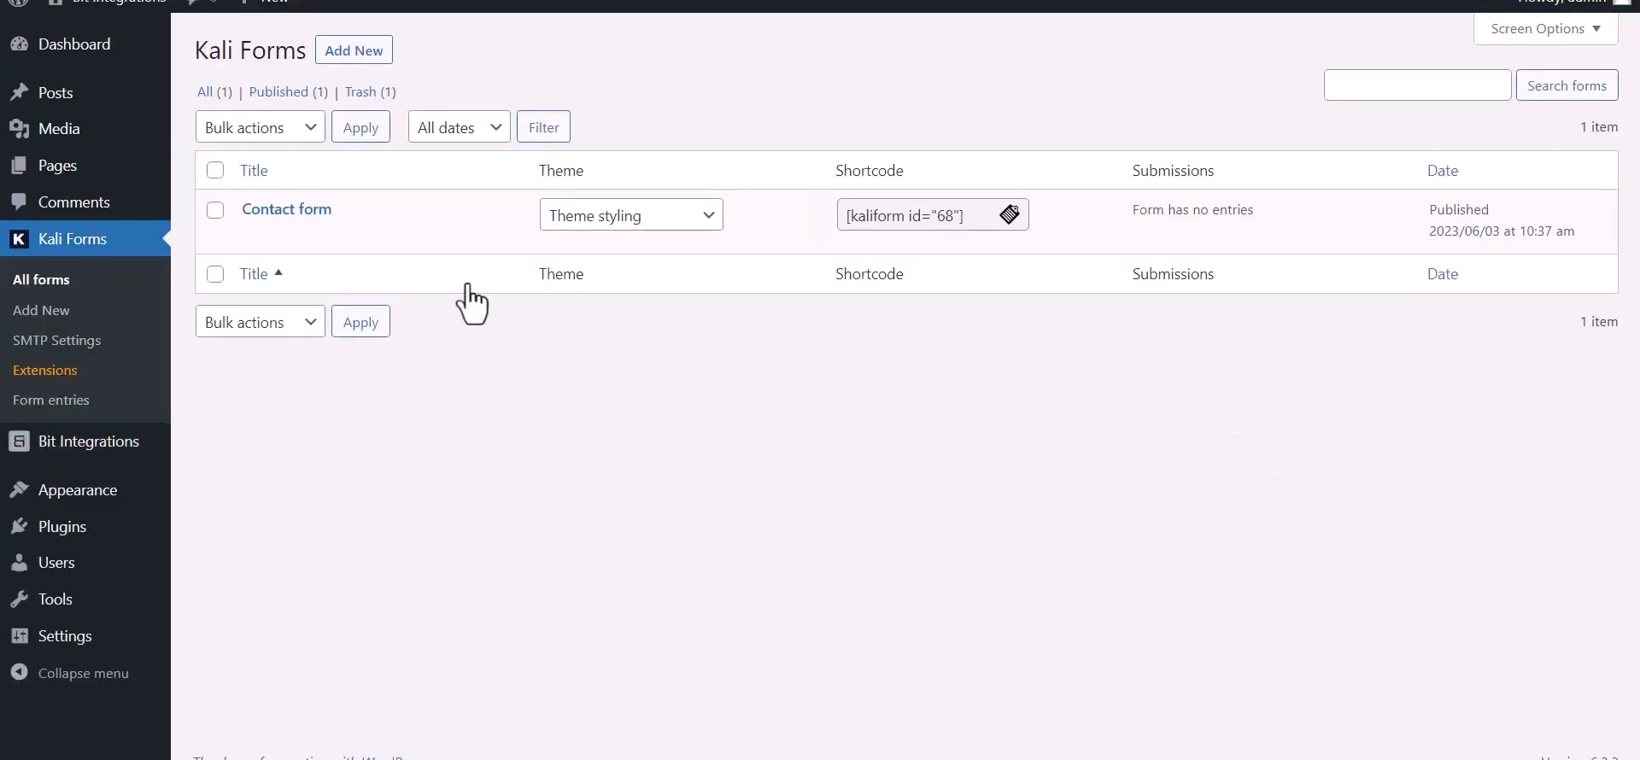
- Open the Contact form's Web Hooks settings and name a new webhook 'Bit Integrations'
mouse_move(257, 248)
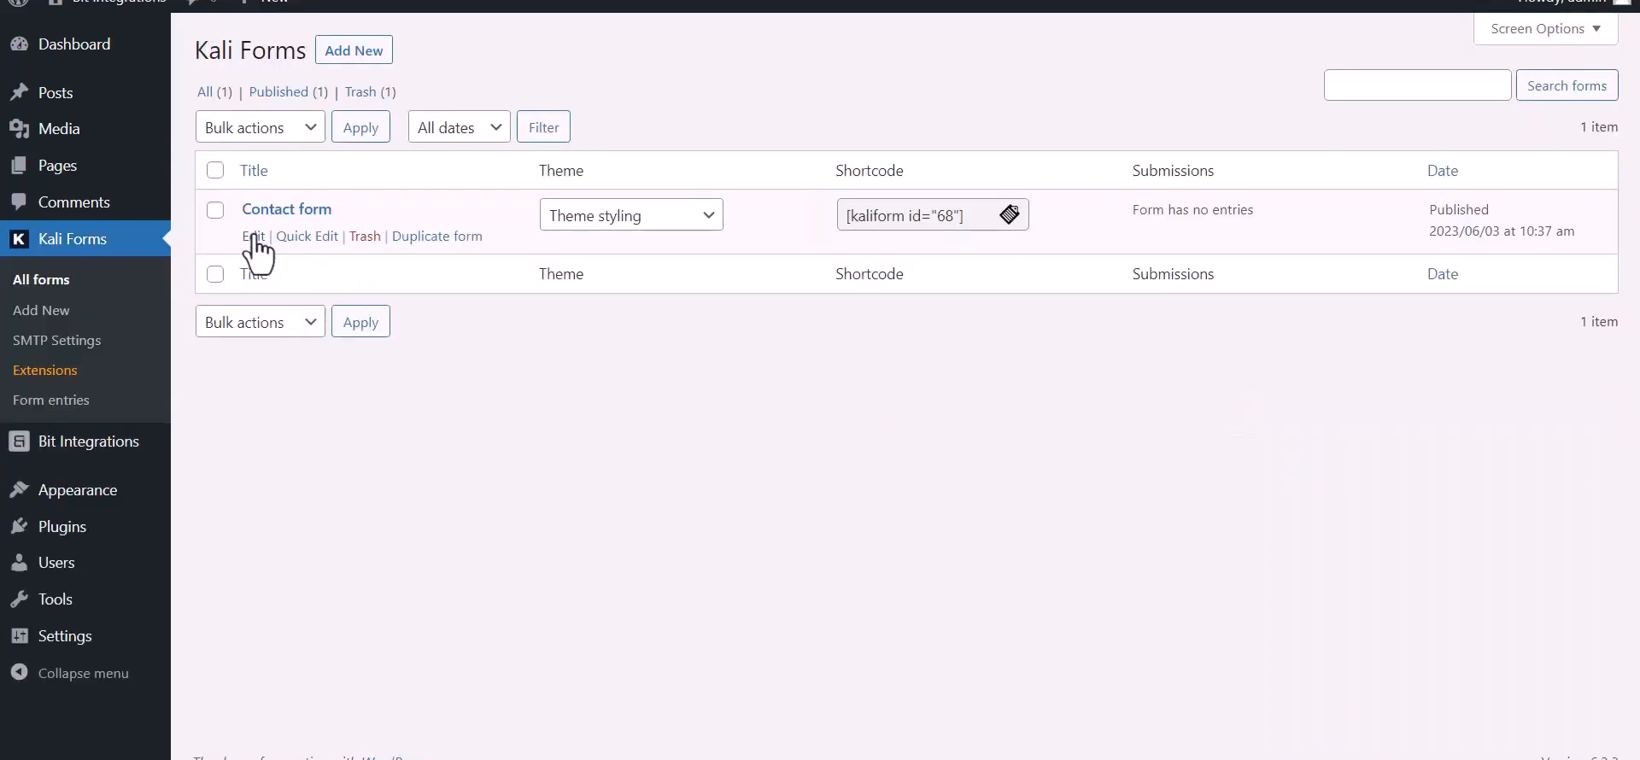
click(254, 238)
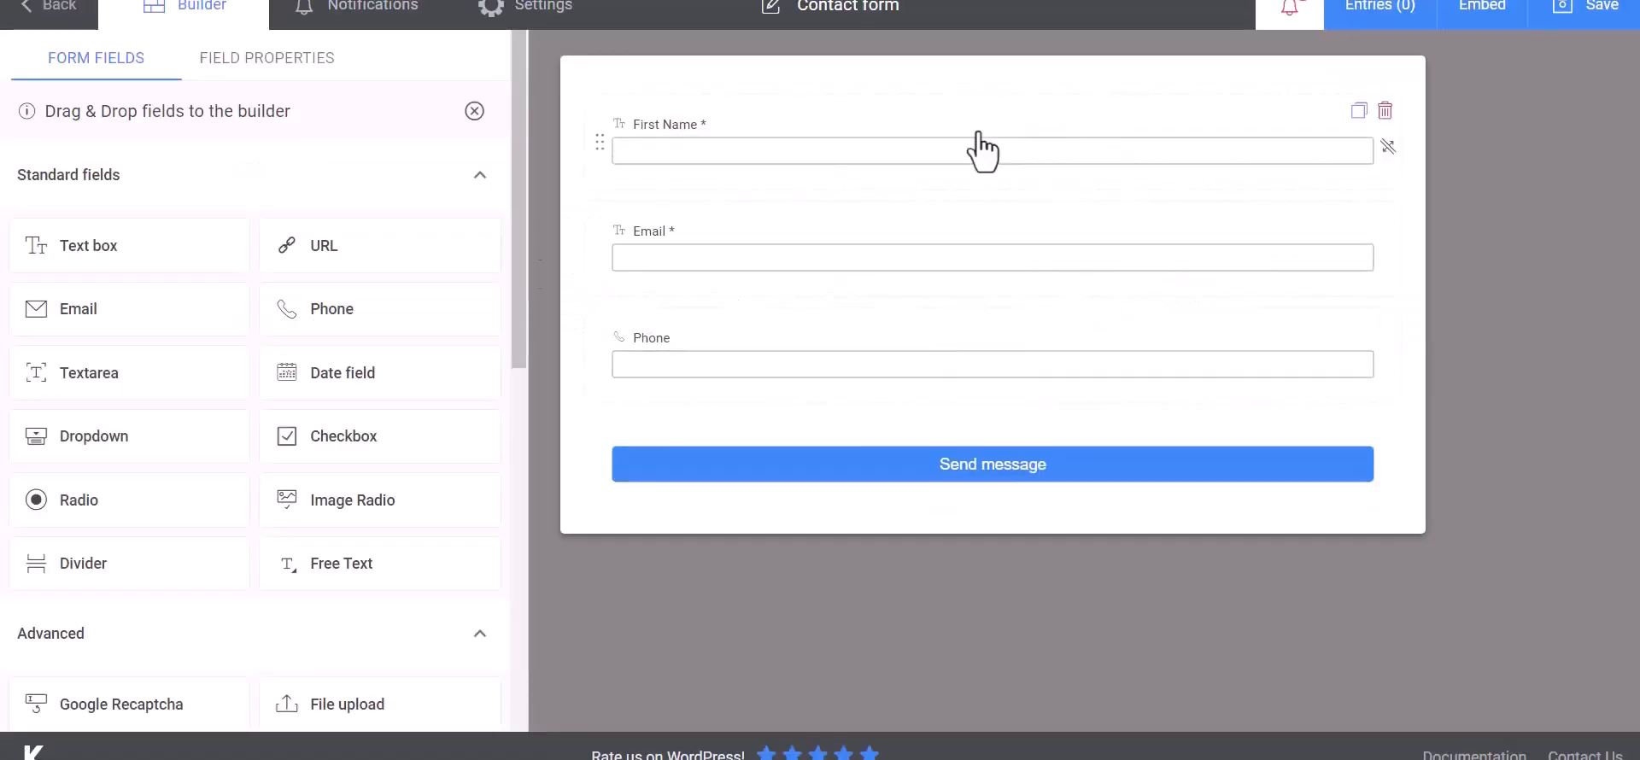
click(574, 24)
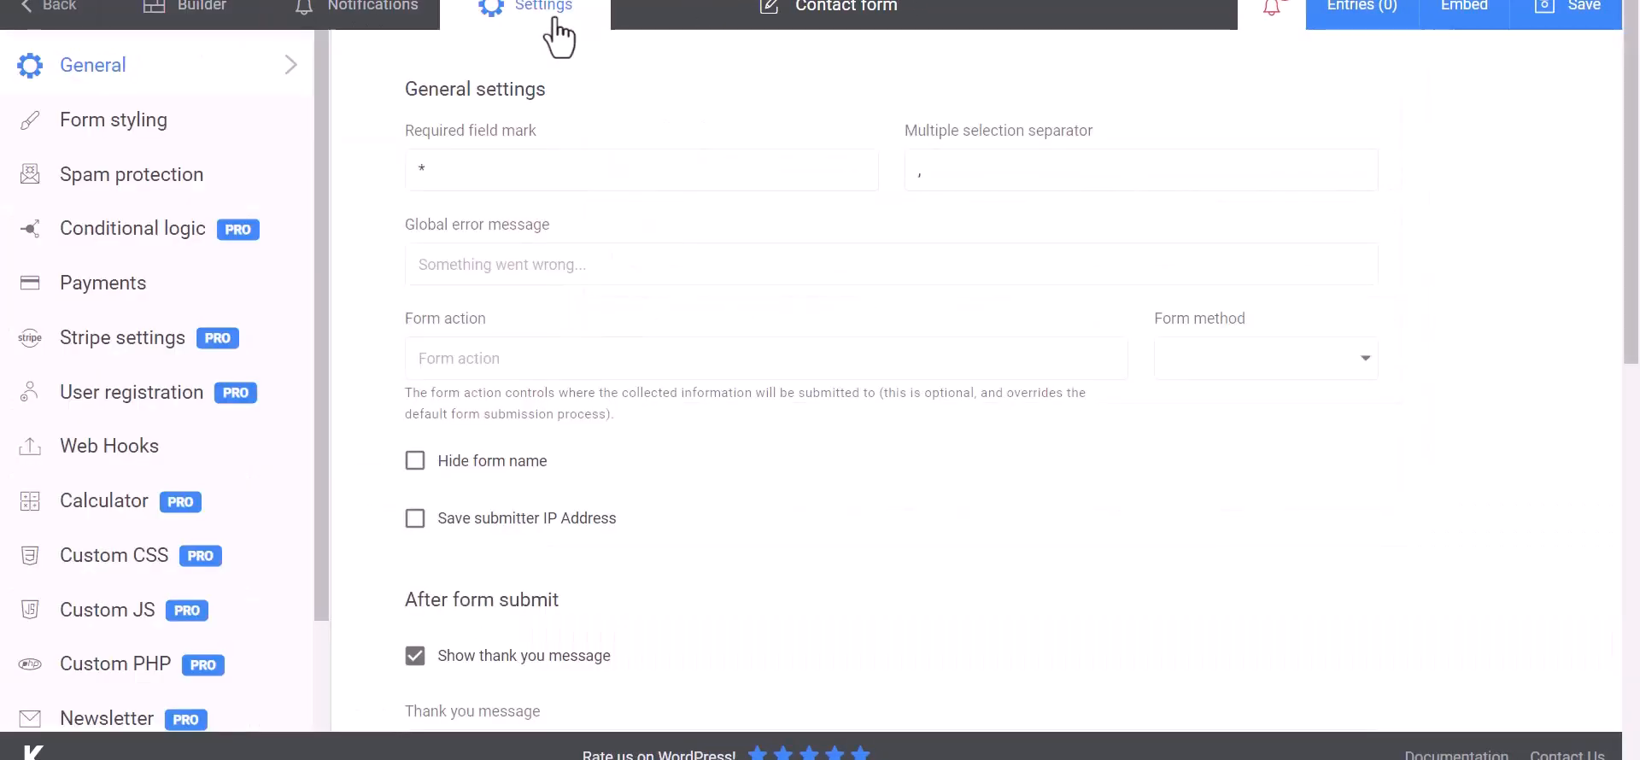
click(78, 465)
click(516, 173)
text(Bit Integrations)
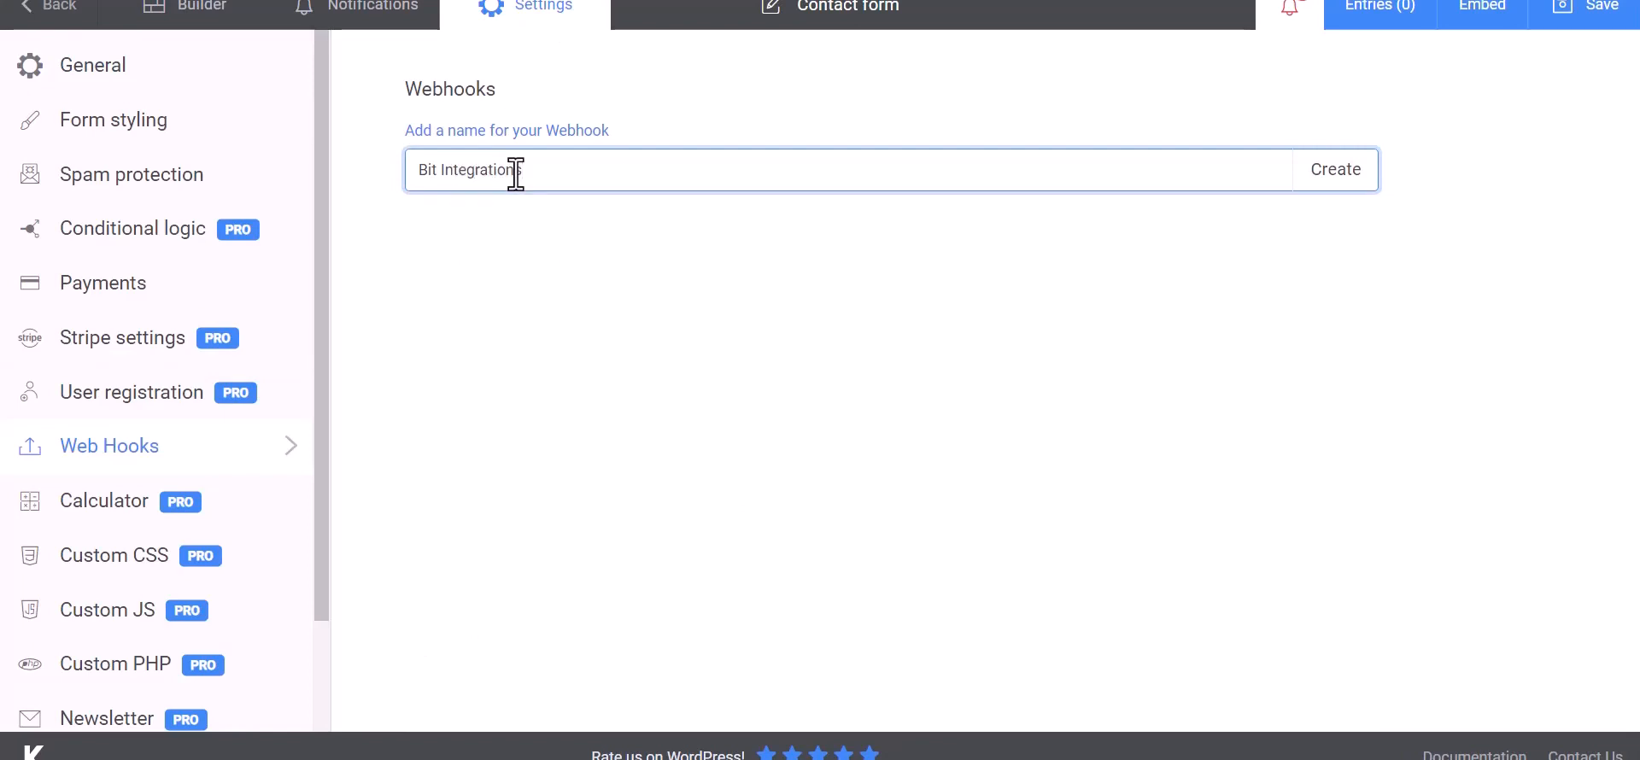
- Create the webhook with the pasted Payload URL and a Name body key mapped to First Name
click(1339, 185)
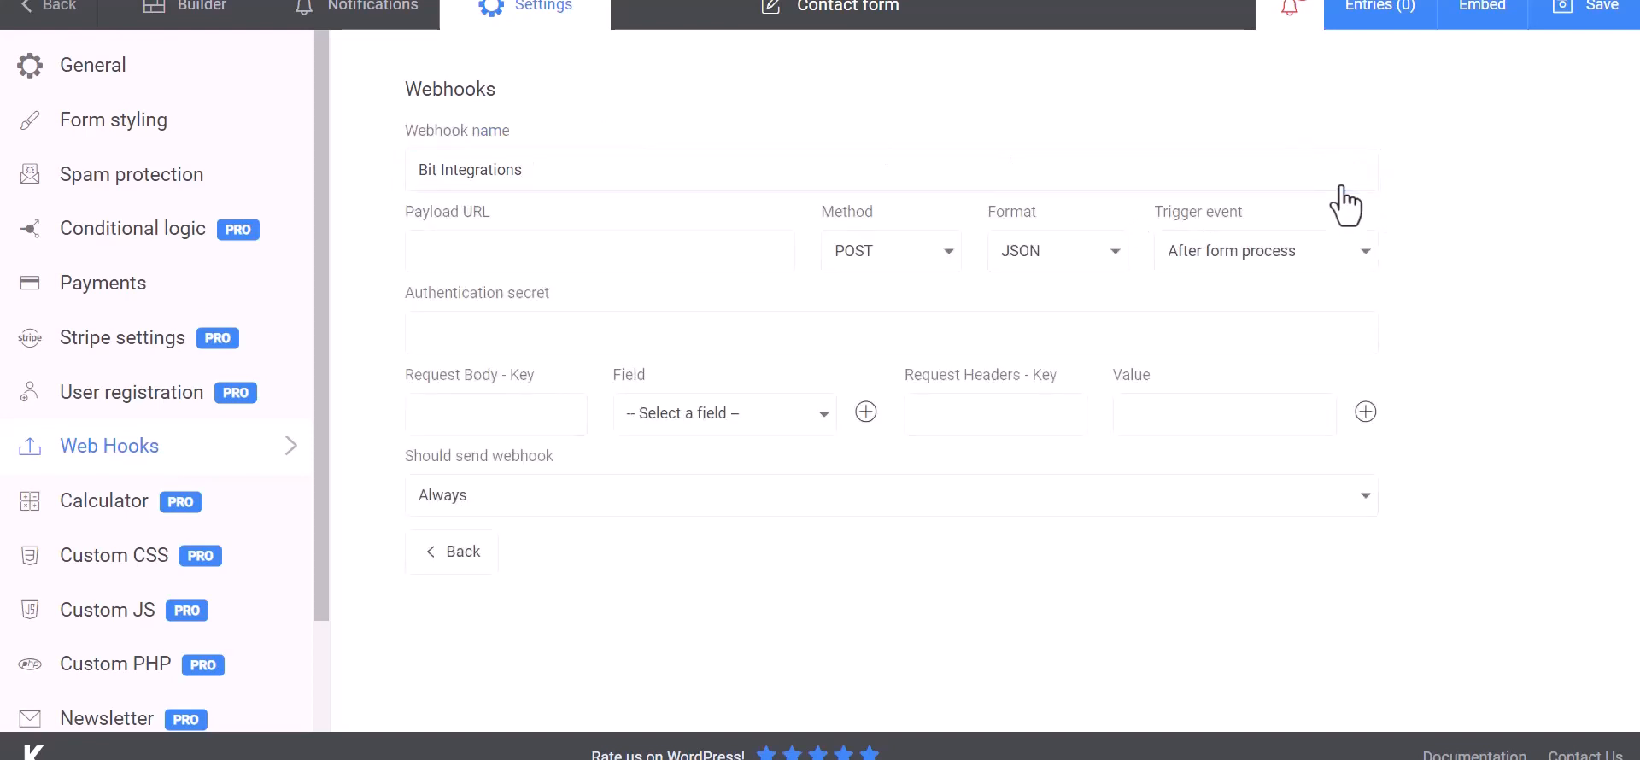
click(514, 251)
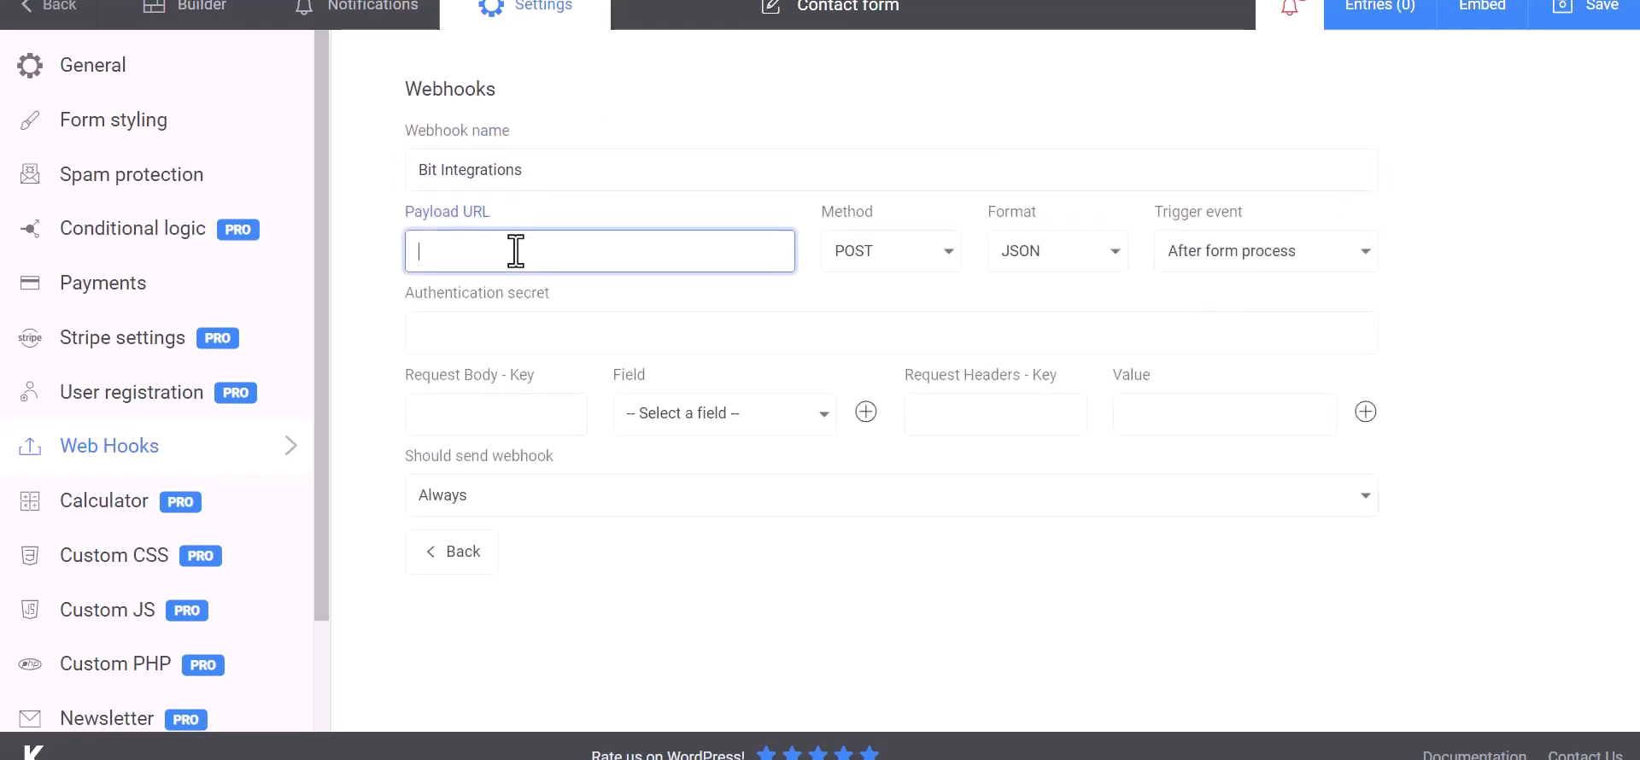
key(ctrl+v)
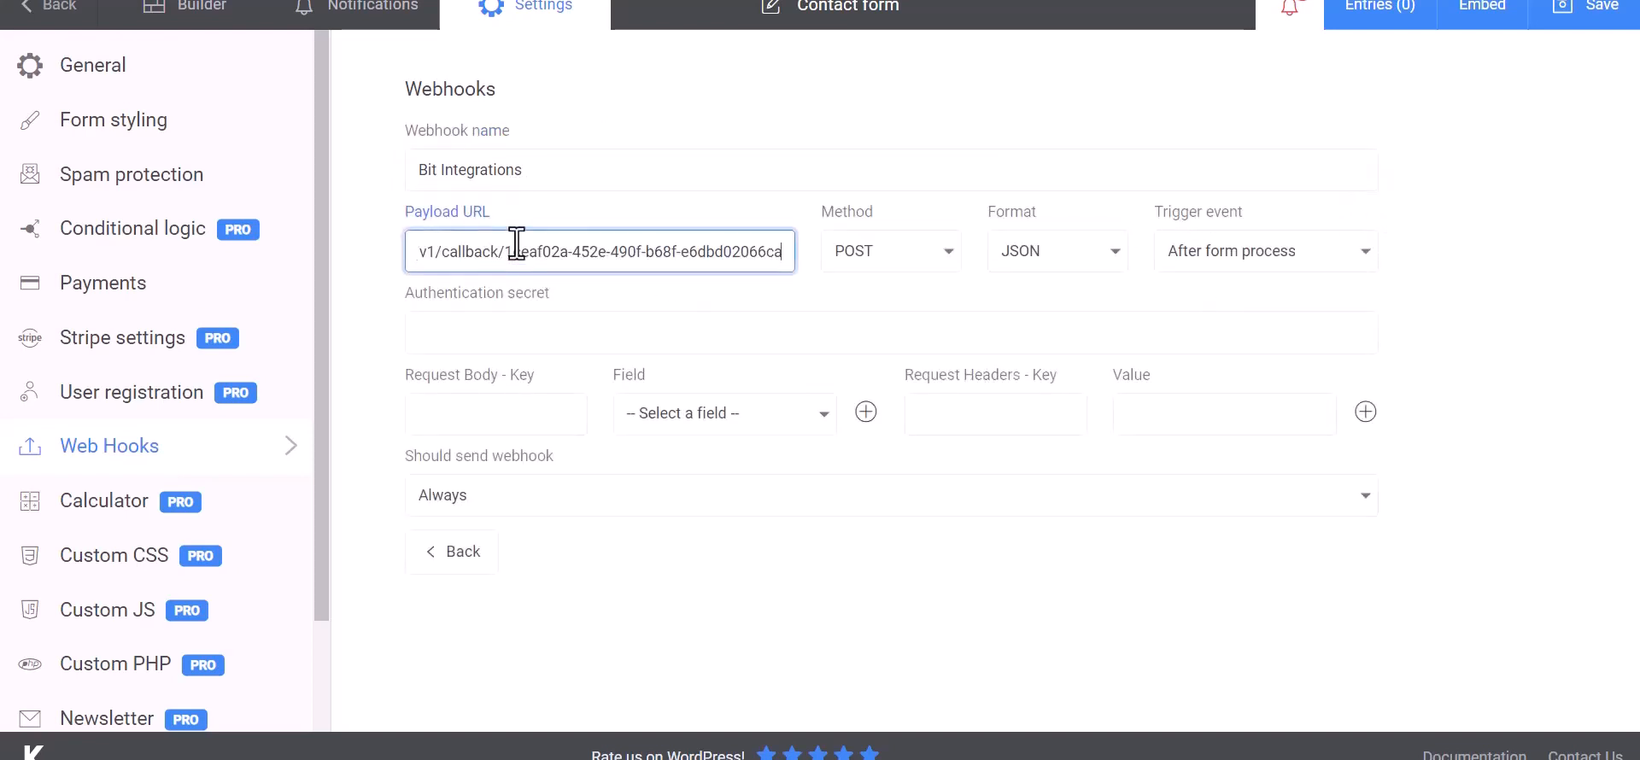
click(516, 415)
click(642, 427)
click(685, 454)
click(547, 418)
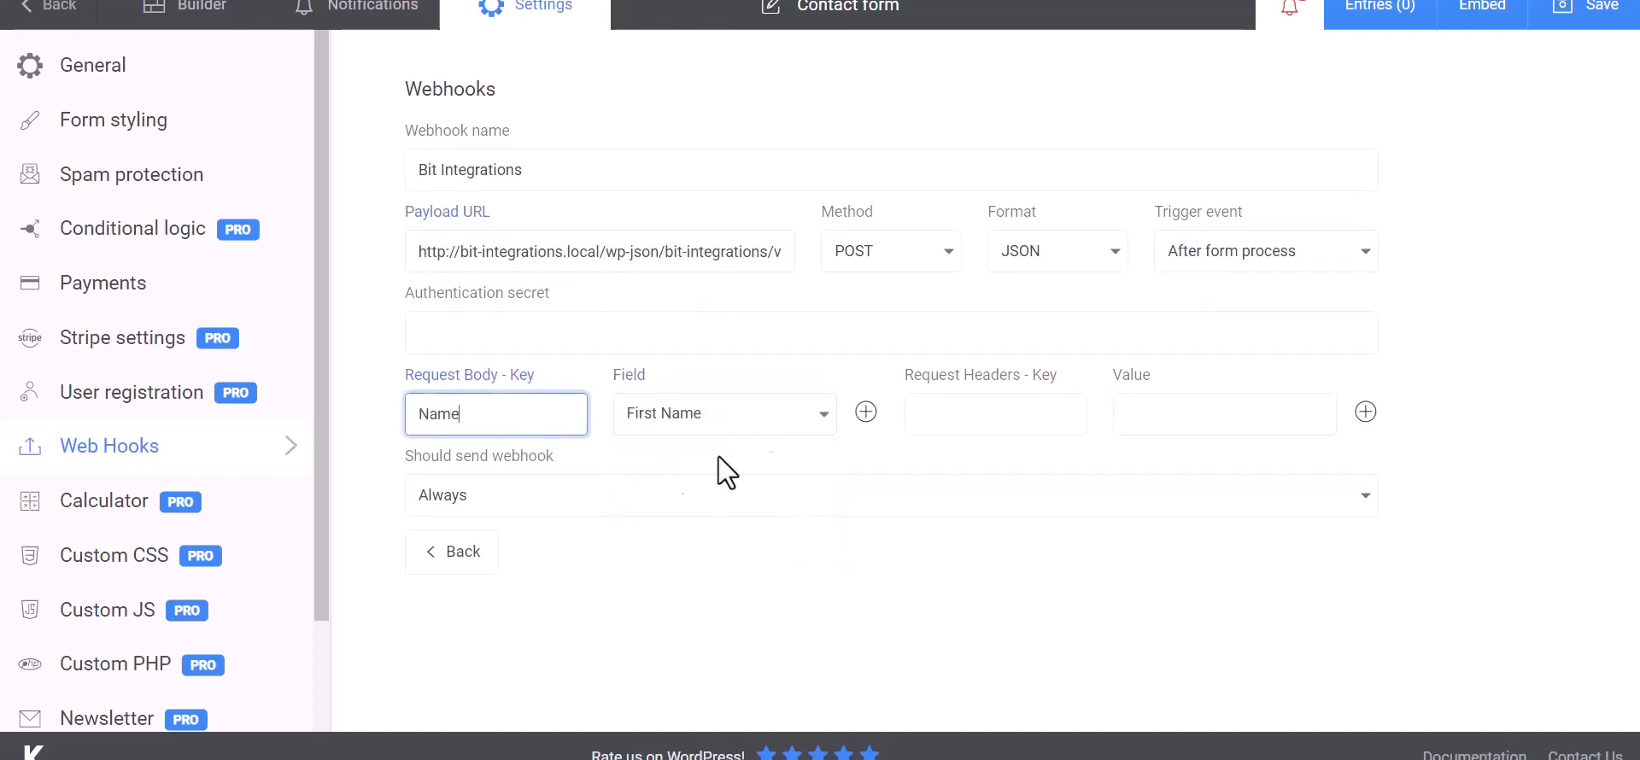
text(Name)
- Add Email and Phone body keys mapped to their form fields, then save the form
click(866, 412)
click(692, 470)
click(654, 545)
click(549, 470)
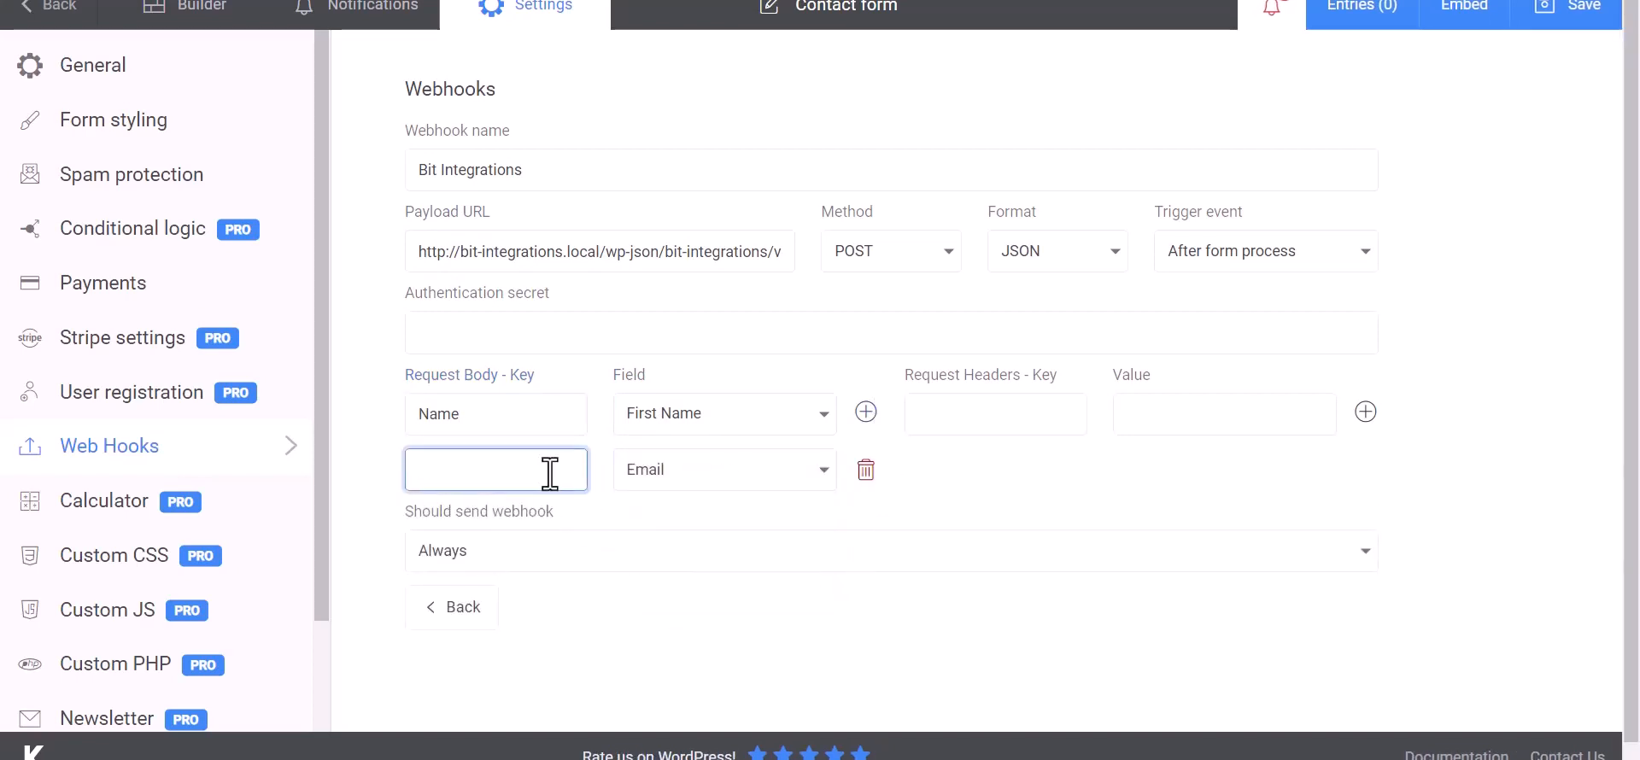
click(865, 412)
click(725, 549)
click(670, 641)
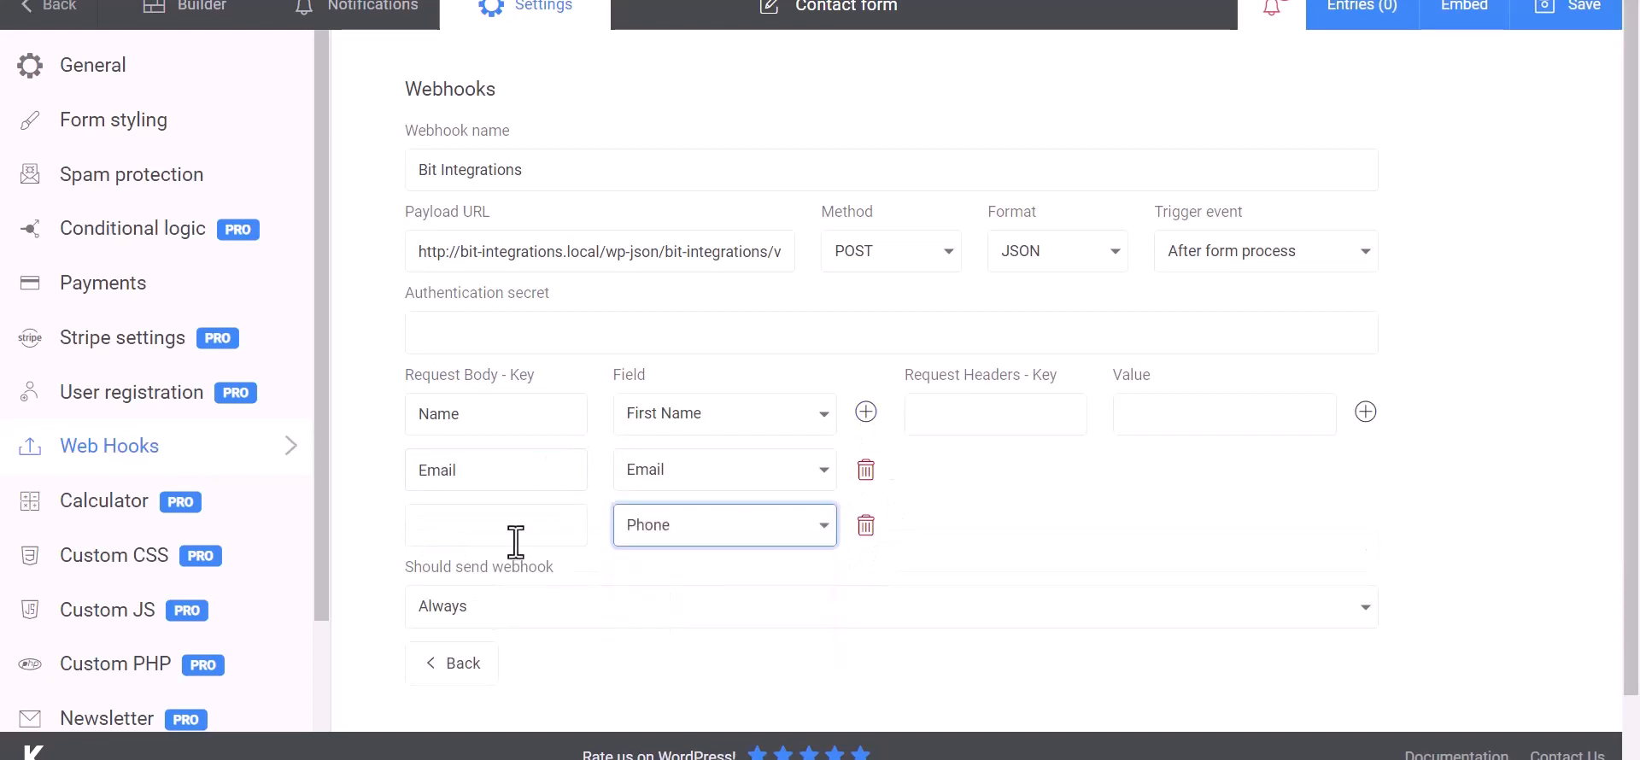
click(515, 538)
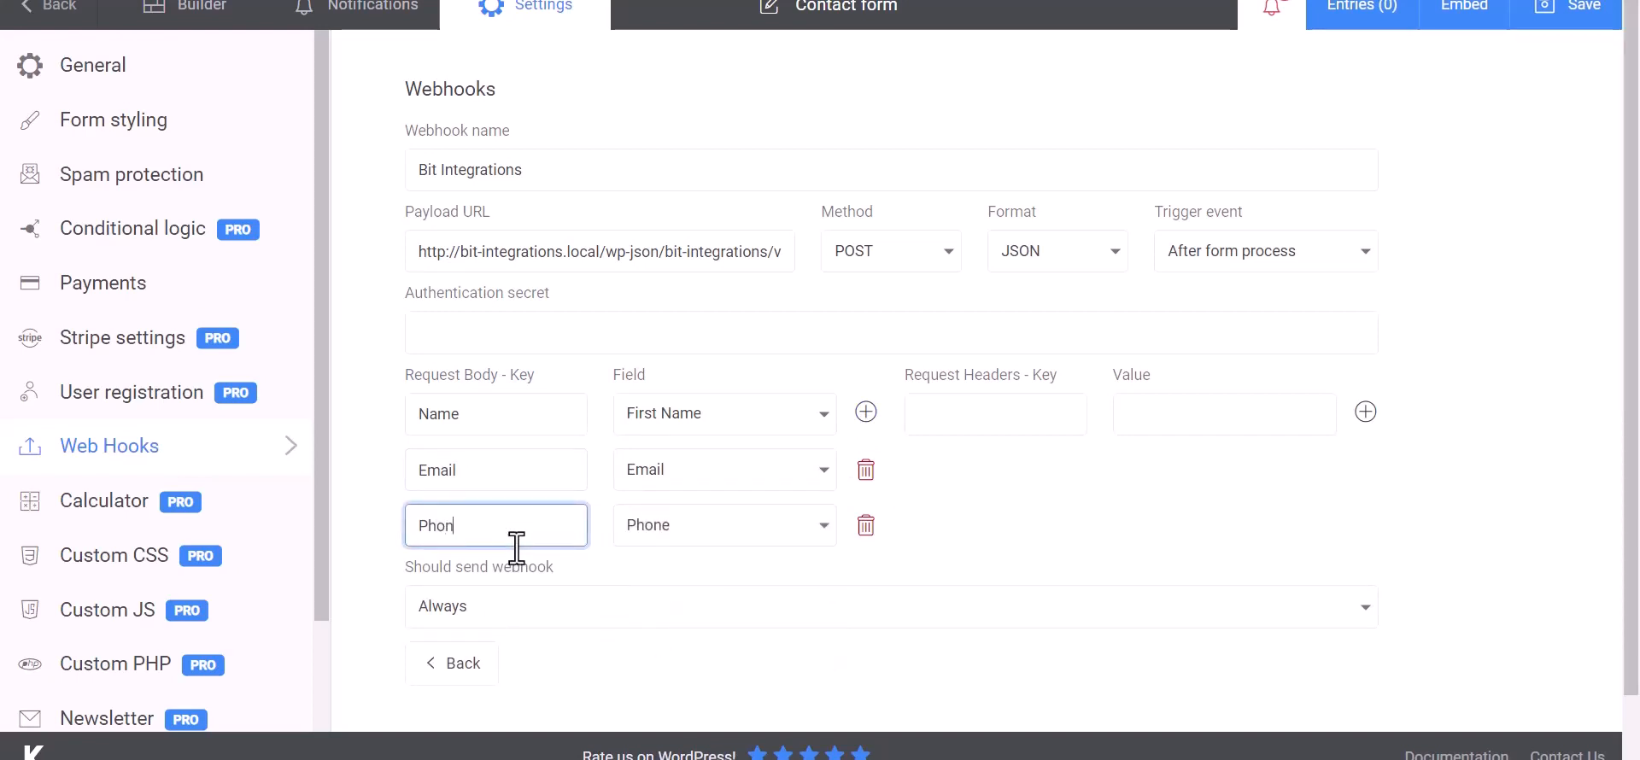
click(1092, 496)
scroll(1036, 501, down, 1)
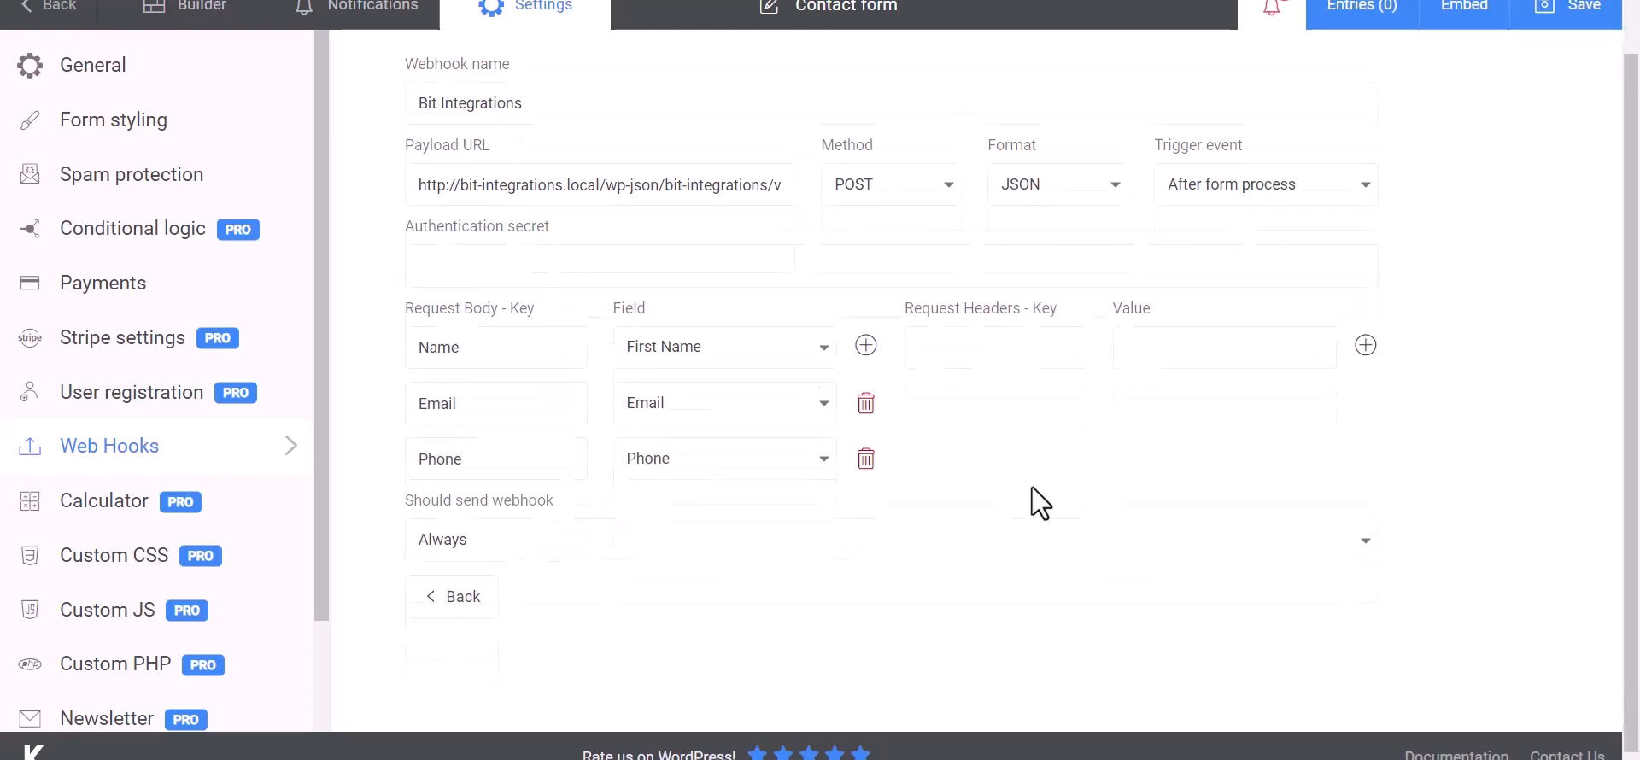
click(1574, 11)
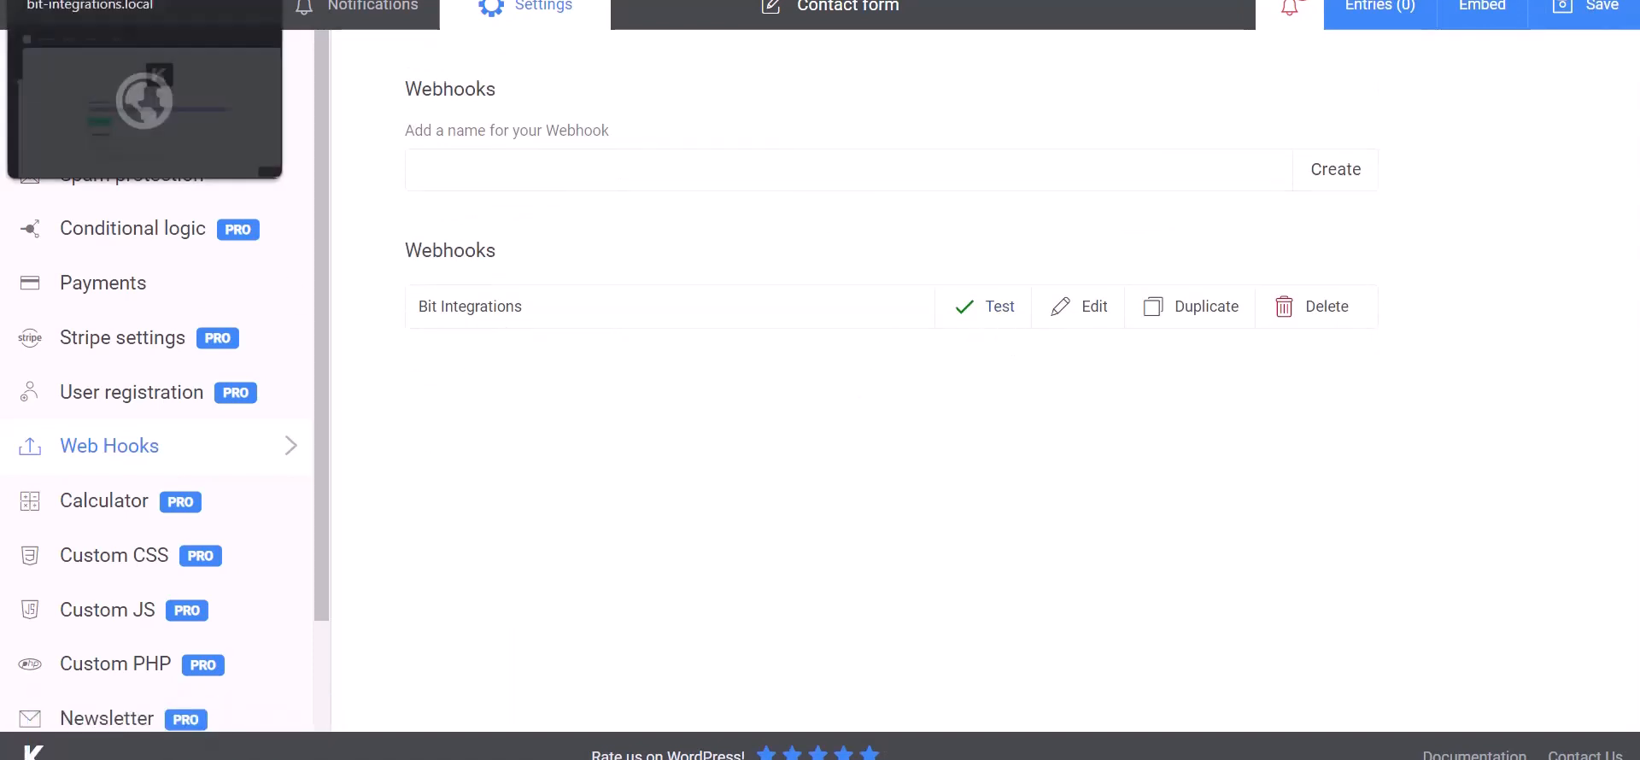
- Back in Bit Integrations, review the fetched Name, Email and Phone values and proceed to Set Action
click(128, 0)
scroll(837, 624, down, 15)
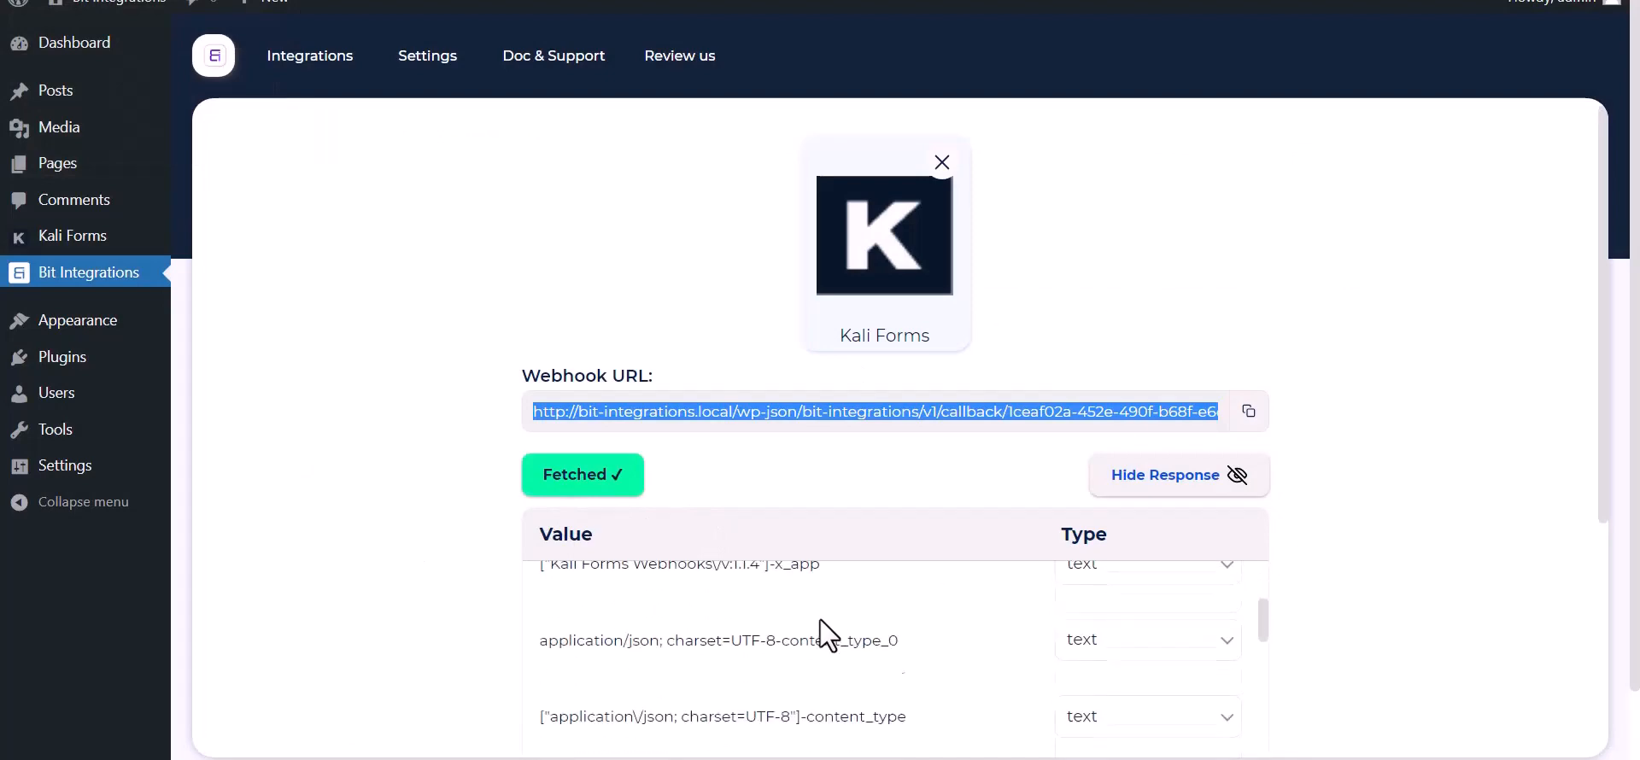
scroll(717, 690, down, 3)
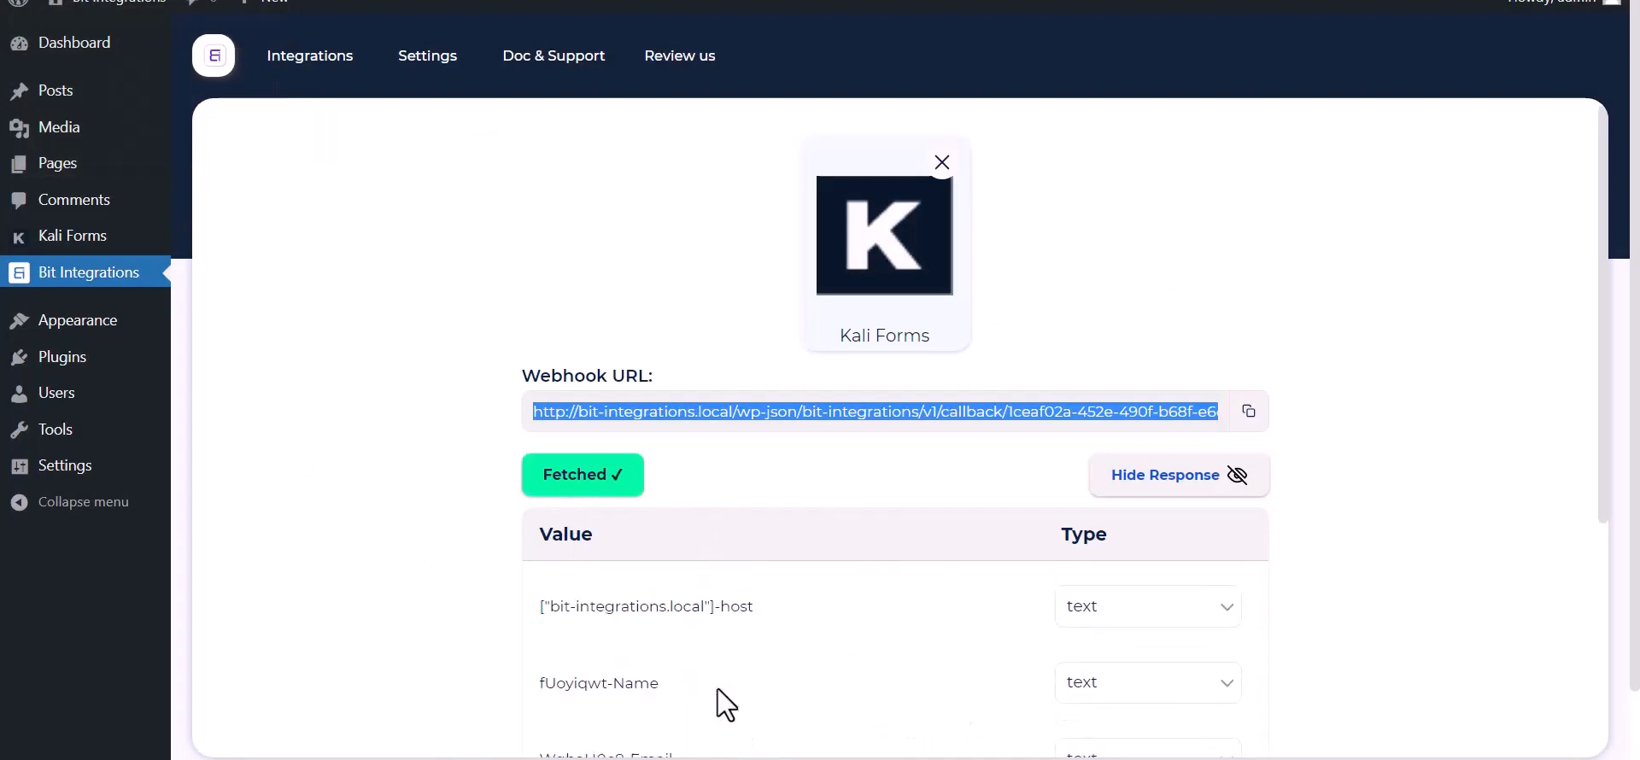
scroll(395, 598, down, 5)
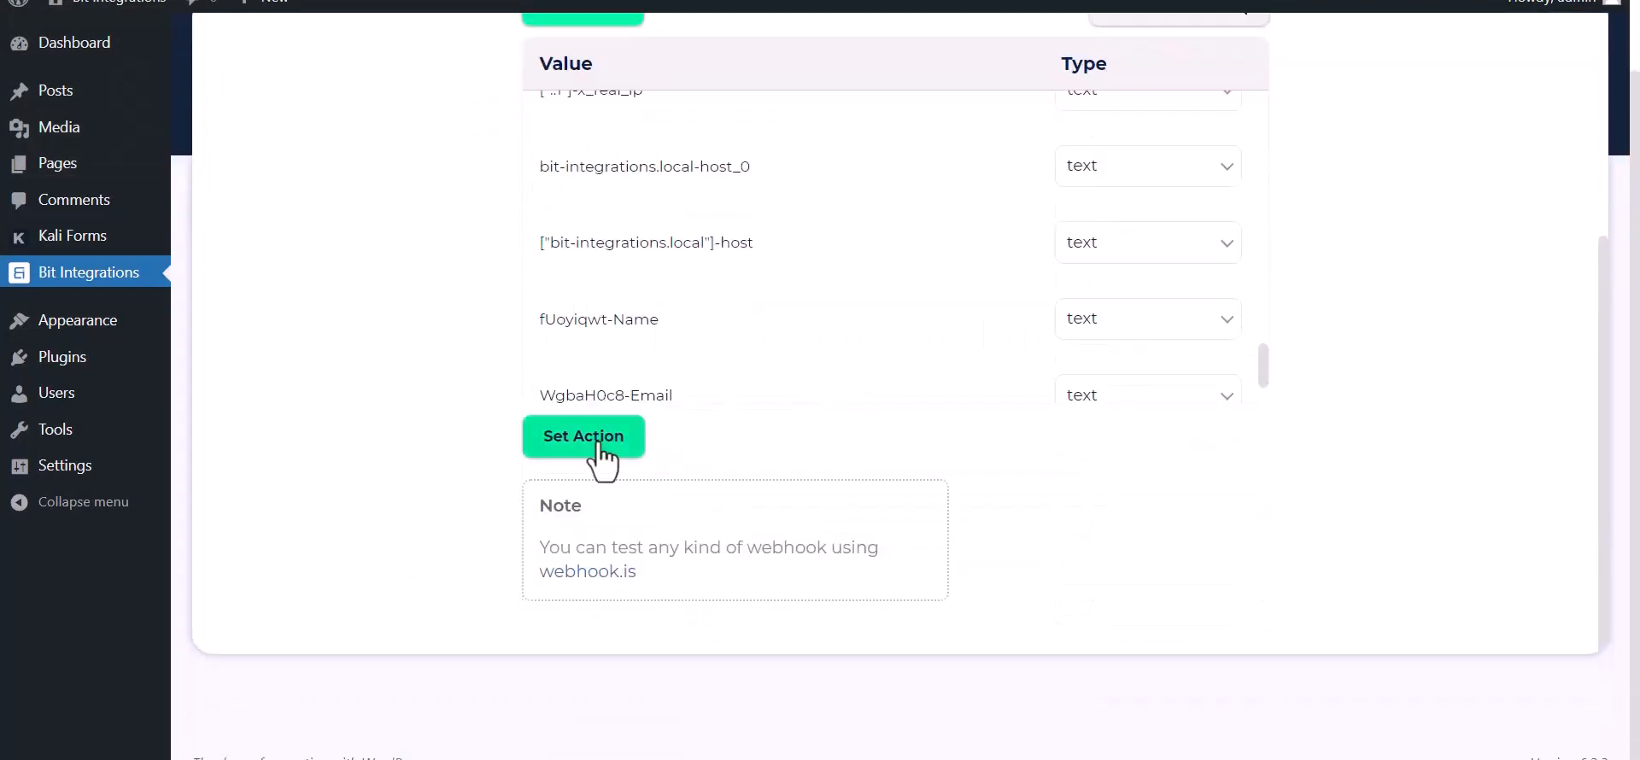
click(589, 438)
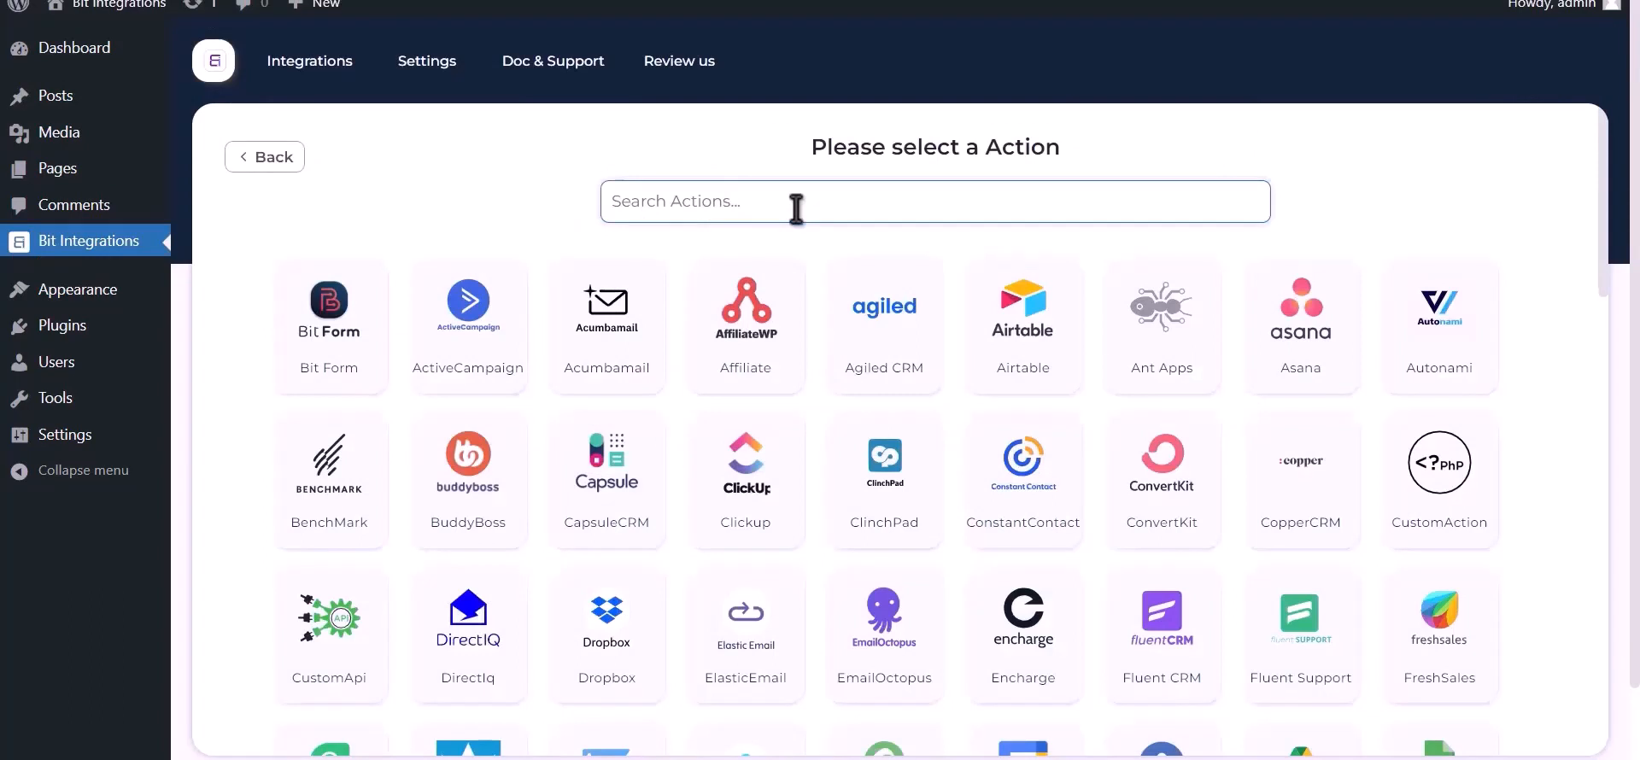
- Choose Google Sheet as the action and follow the Google API Console link for client credentials
text(google sheet)
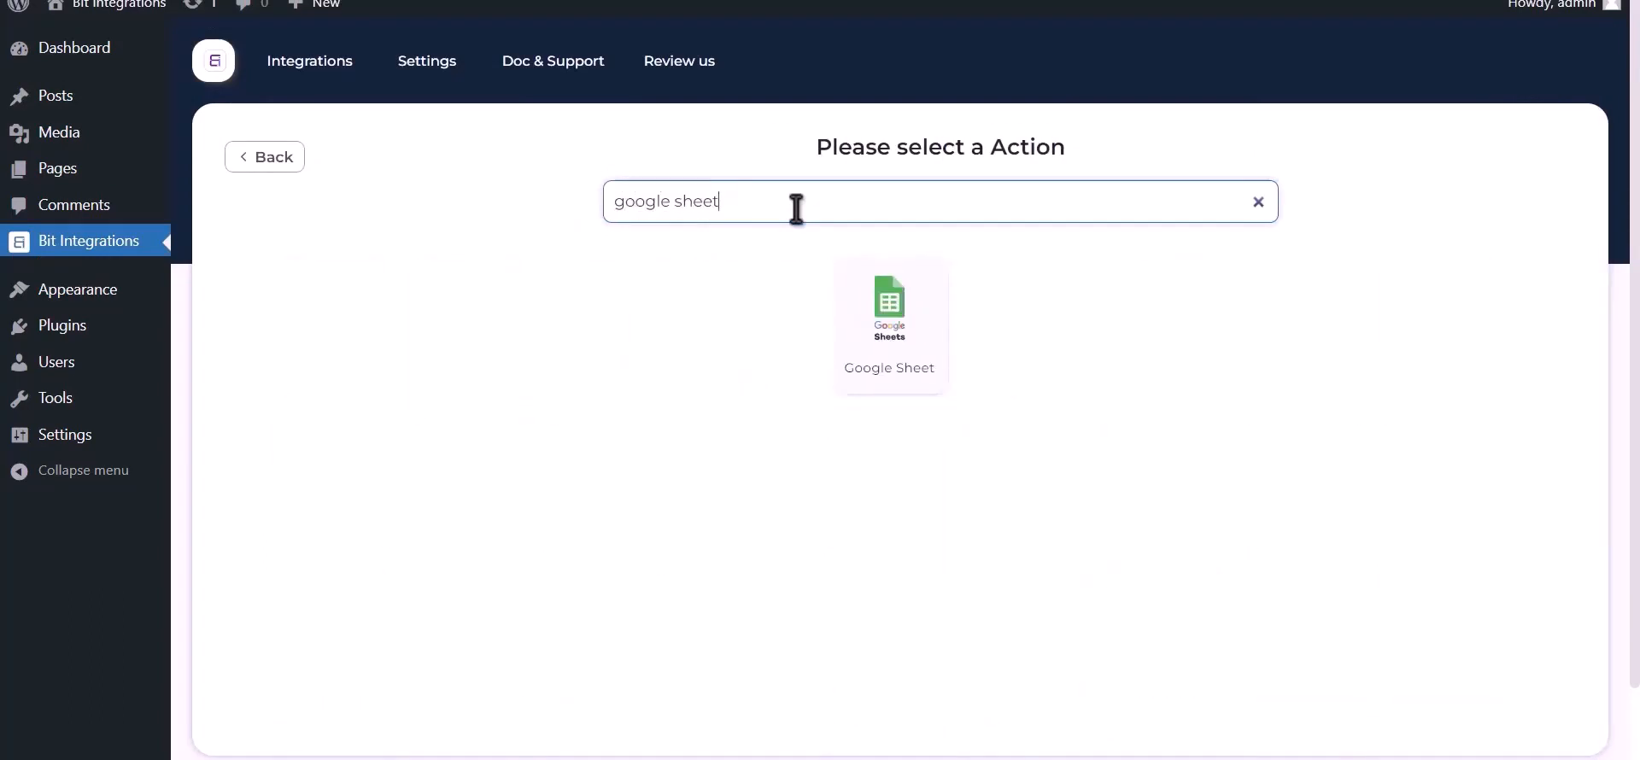
click(889, 321)
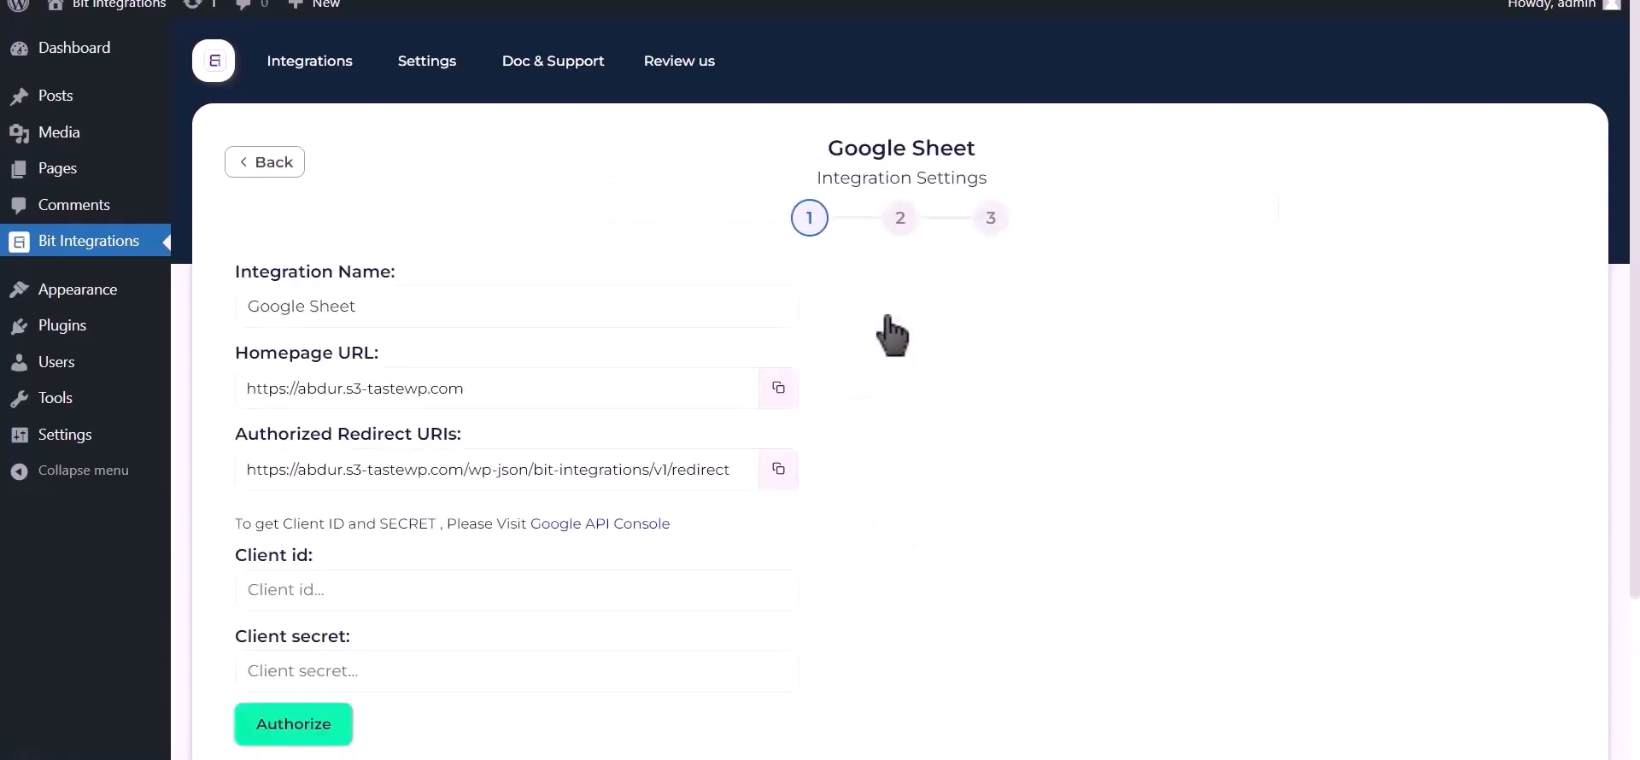
drag(238, 526, 527, 525)
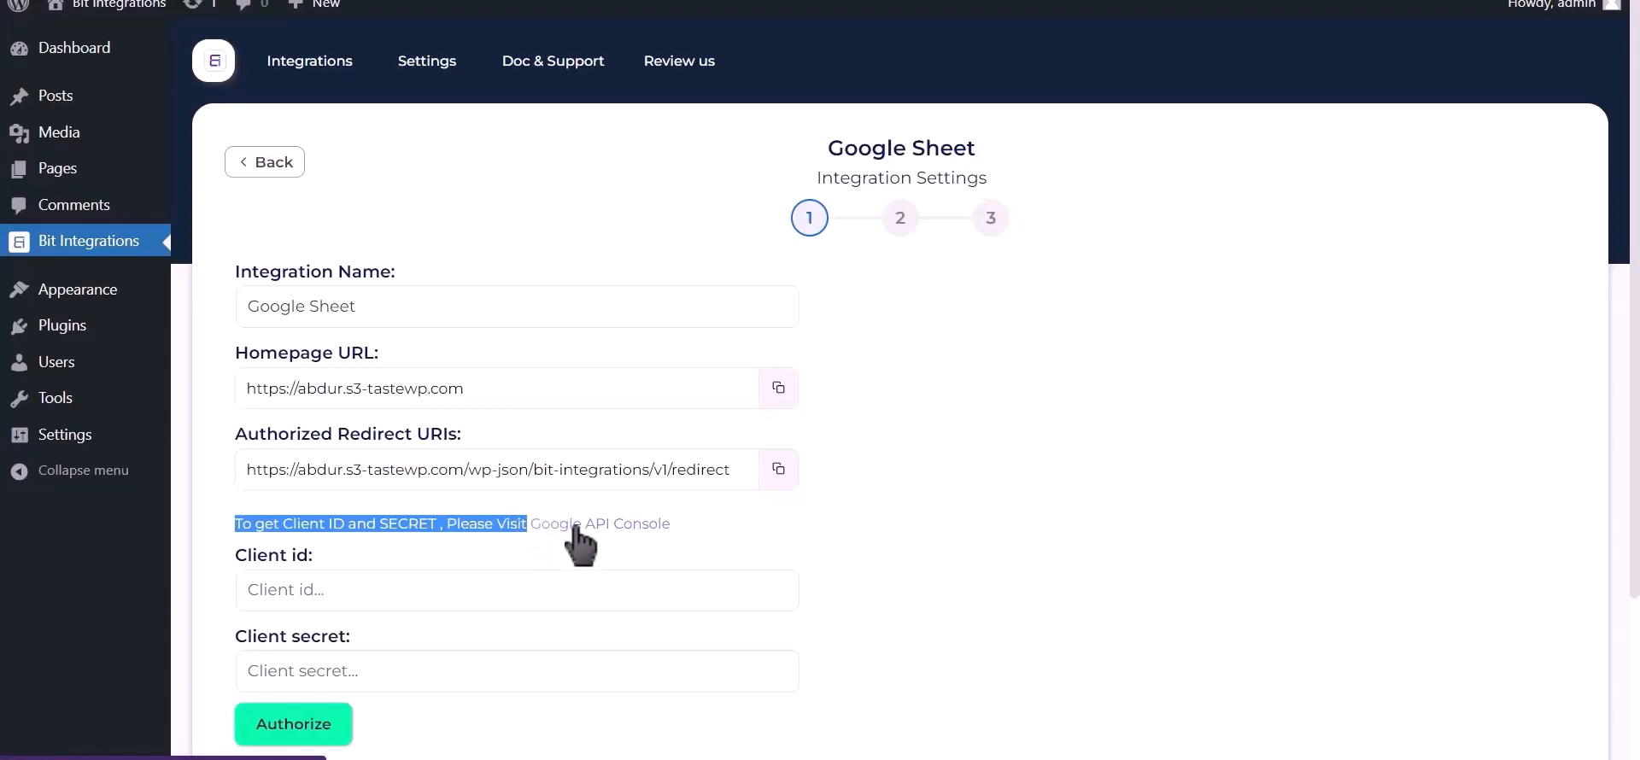
click(574, 526)
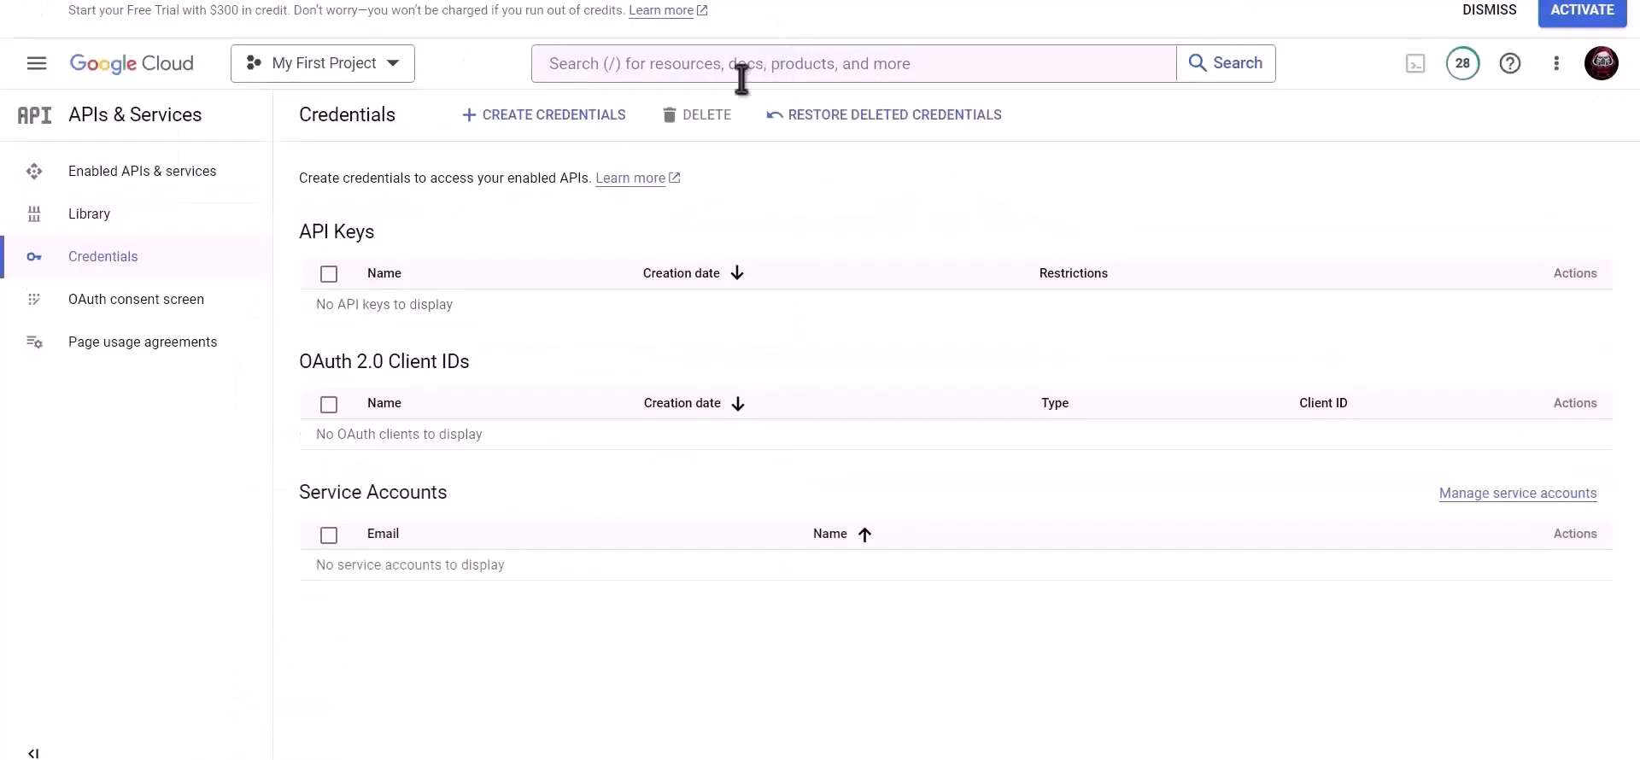
- Find and enable the Google Drive API
click(749, 72)
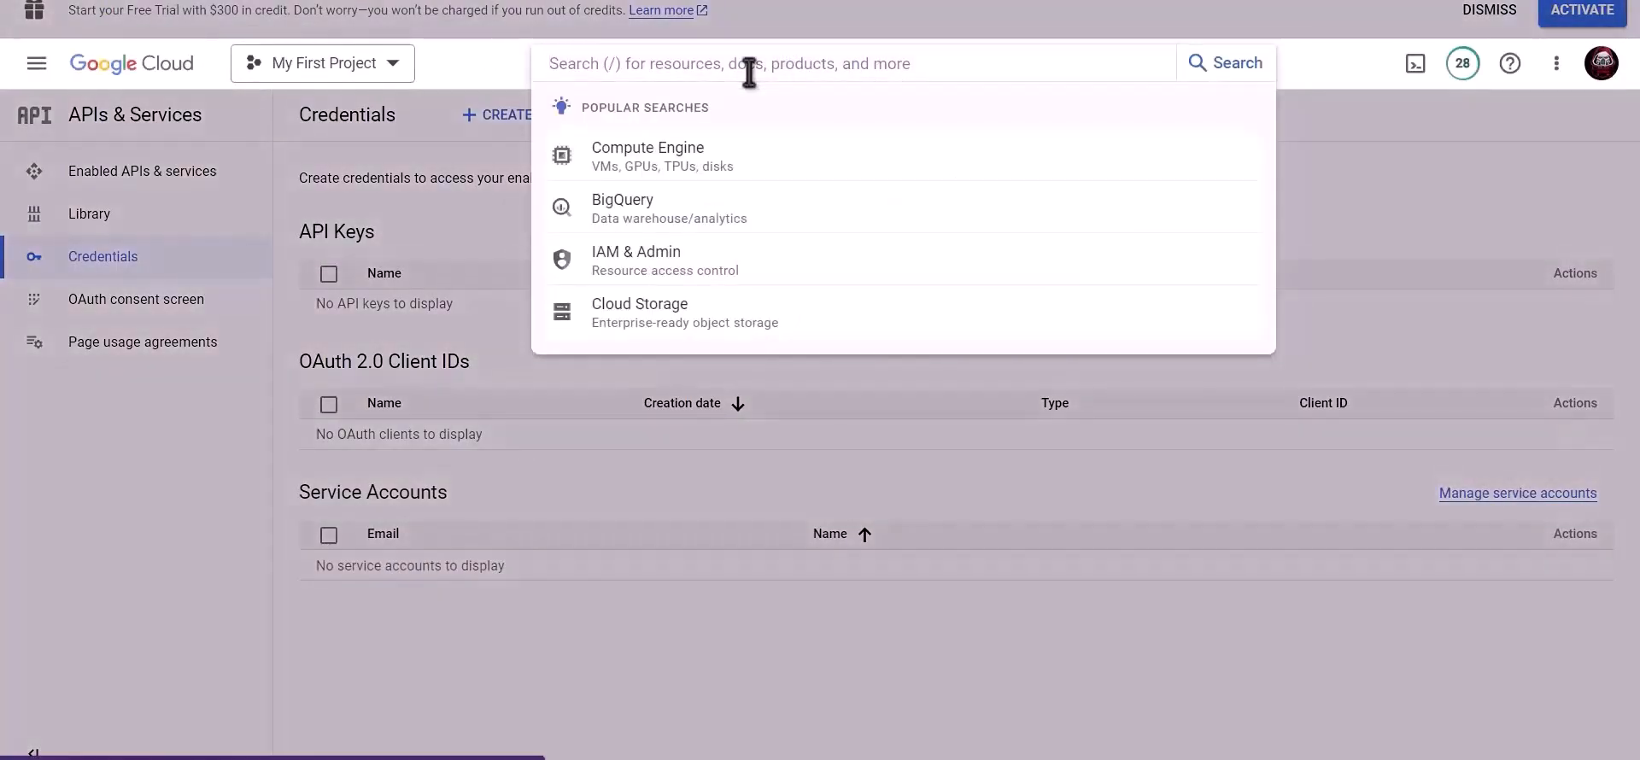
text(Google drive api)
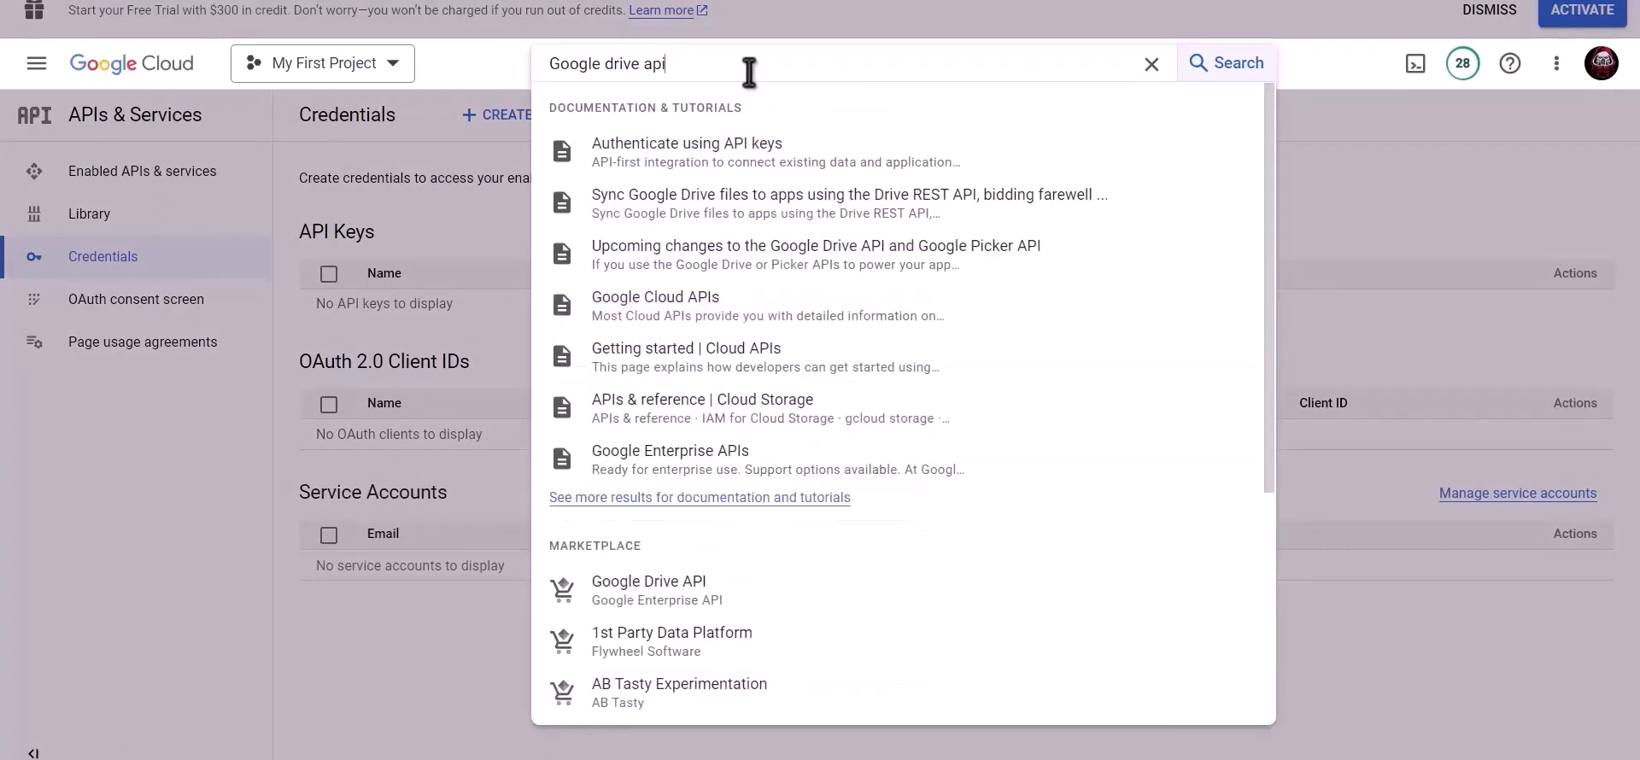
click(674, 588)
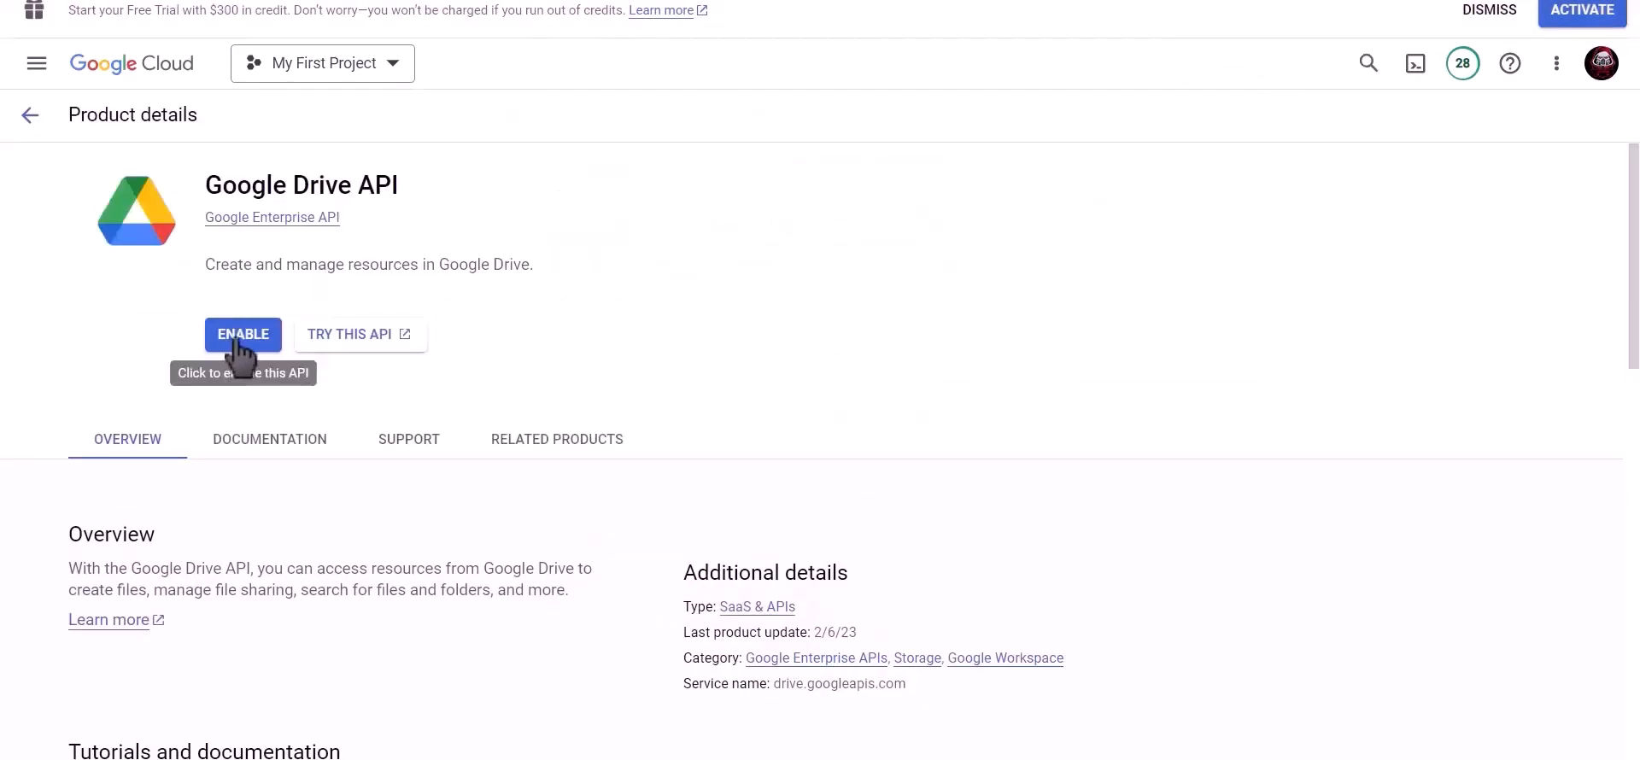
click(232, 338)
- Find and enable the Google Sheets API
click(874, 62)
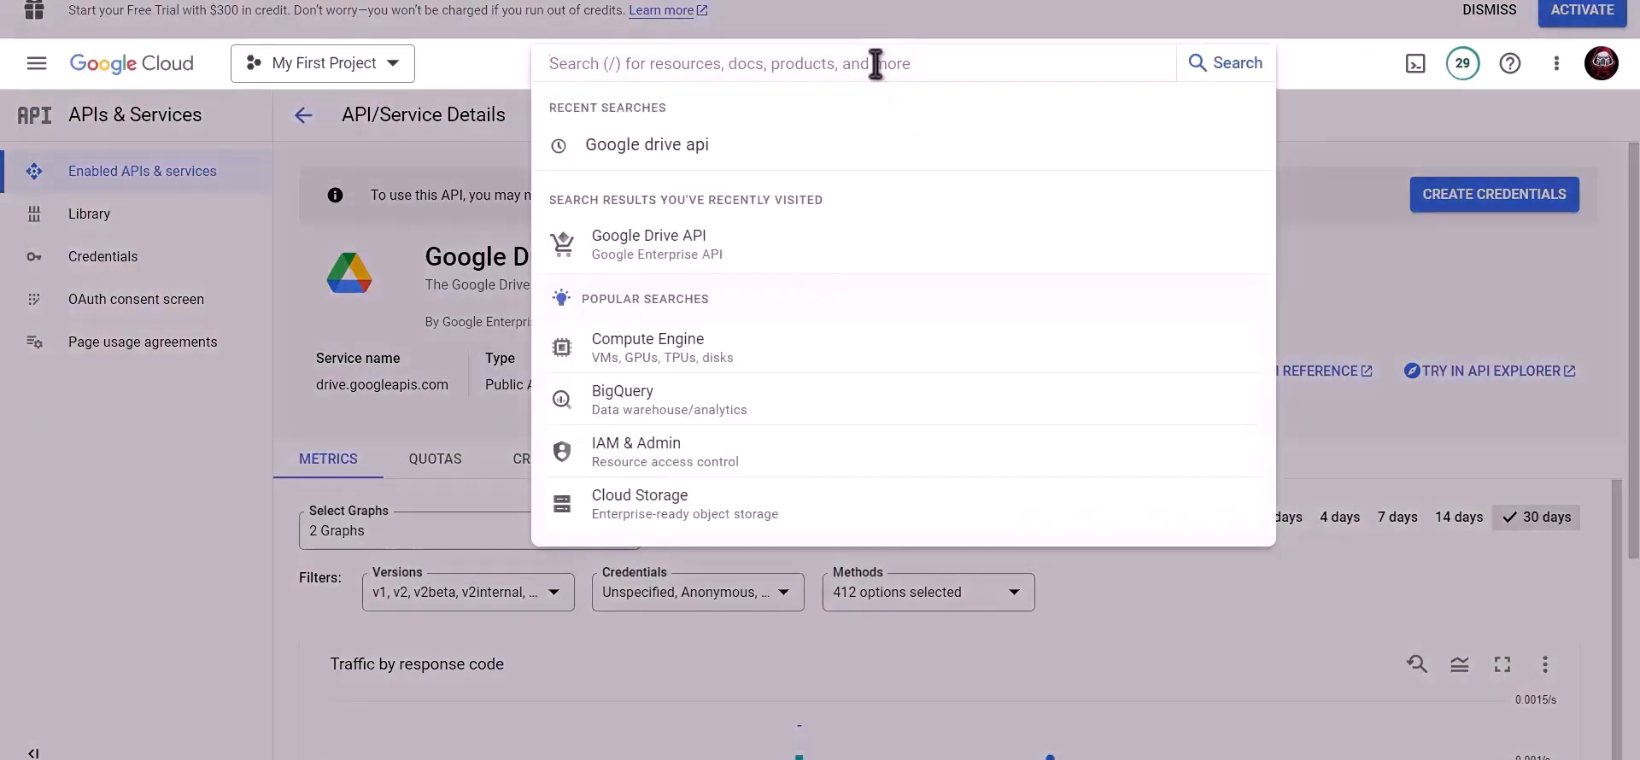
text(google sh)
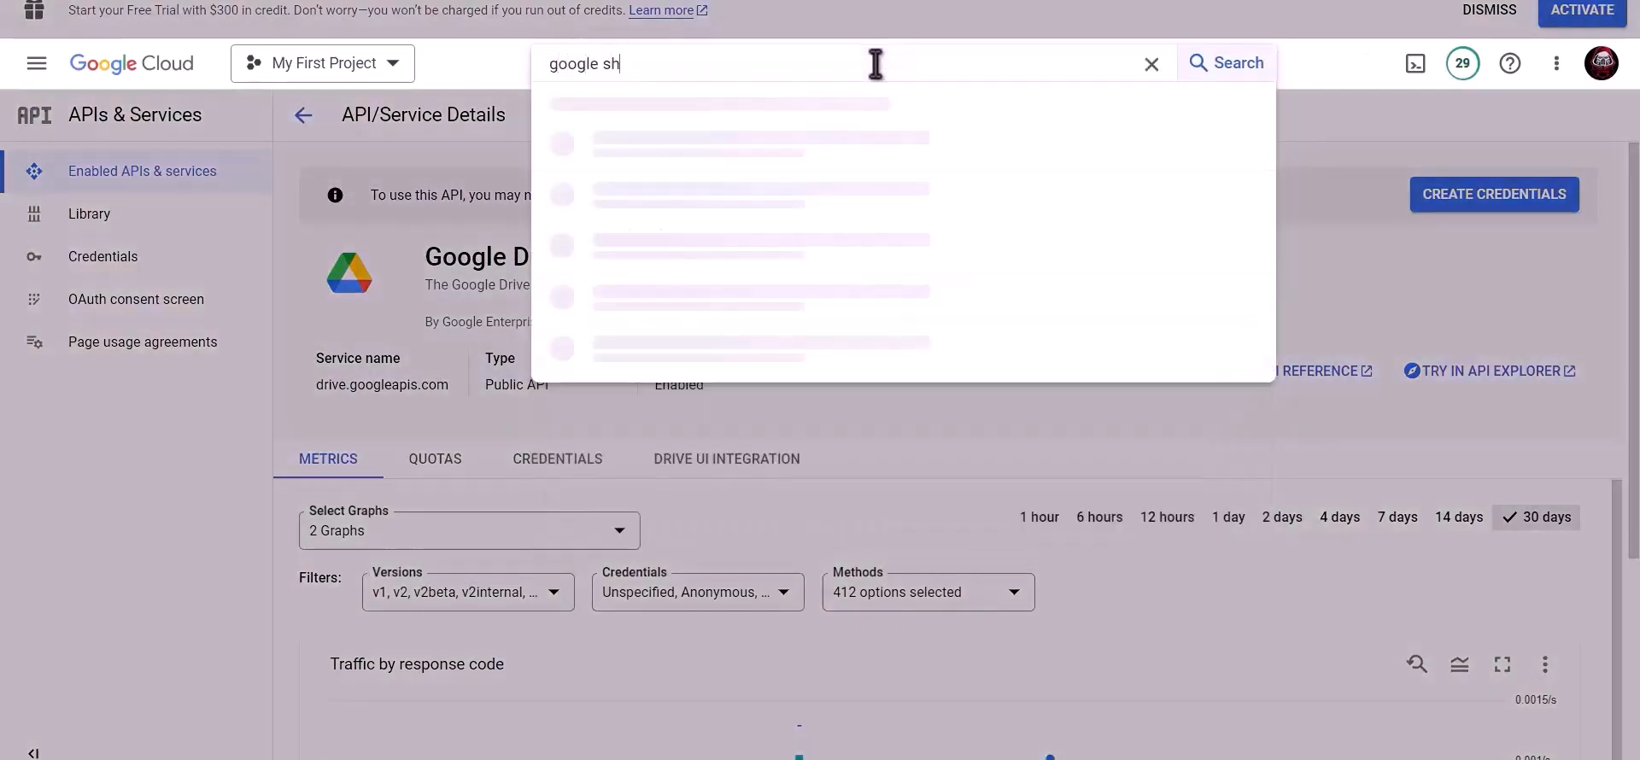
text(eet)
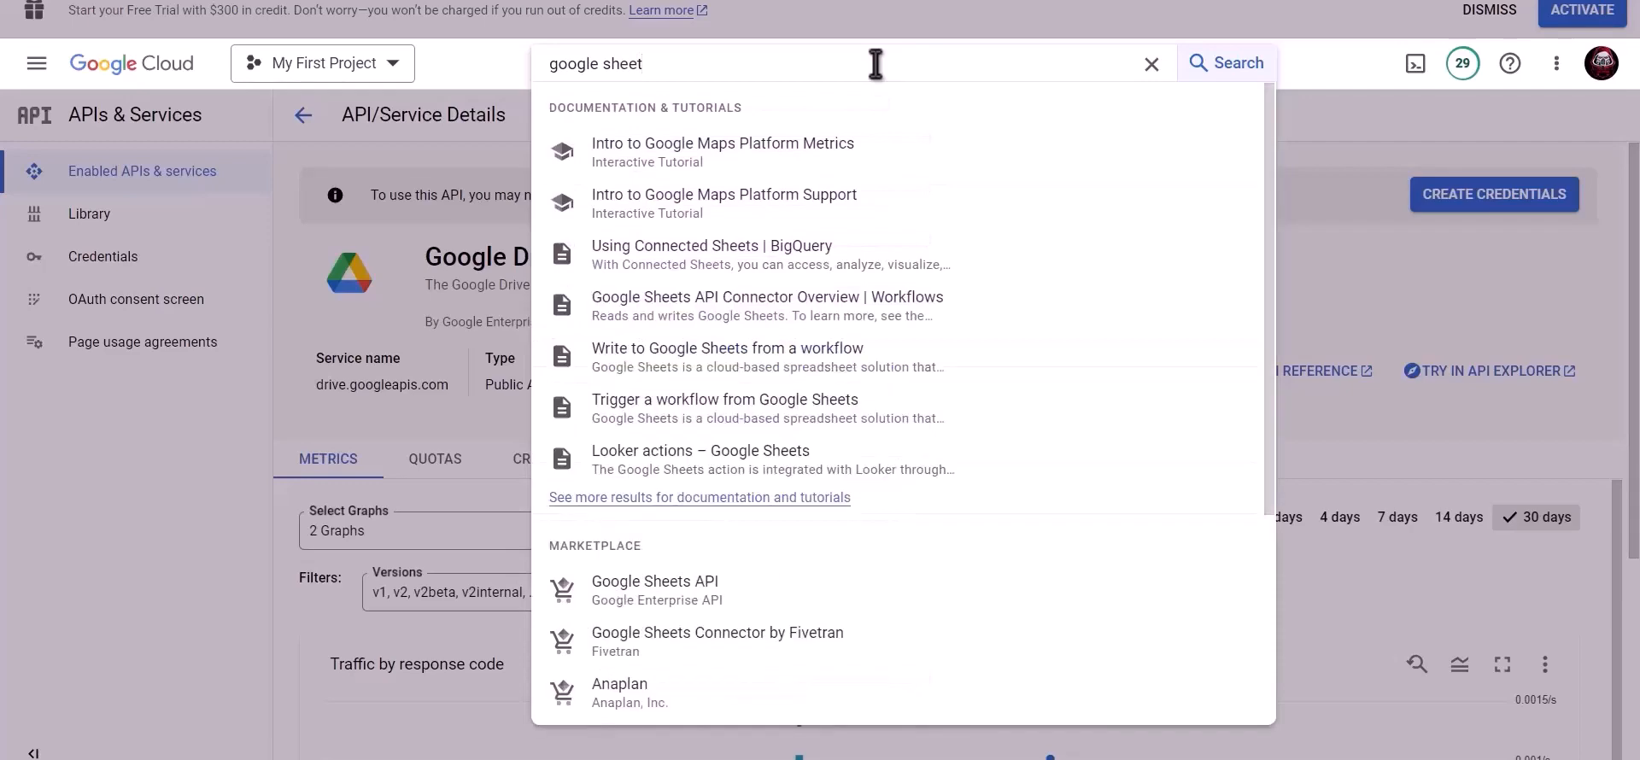
click(683, 588)
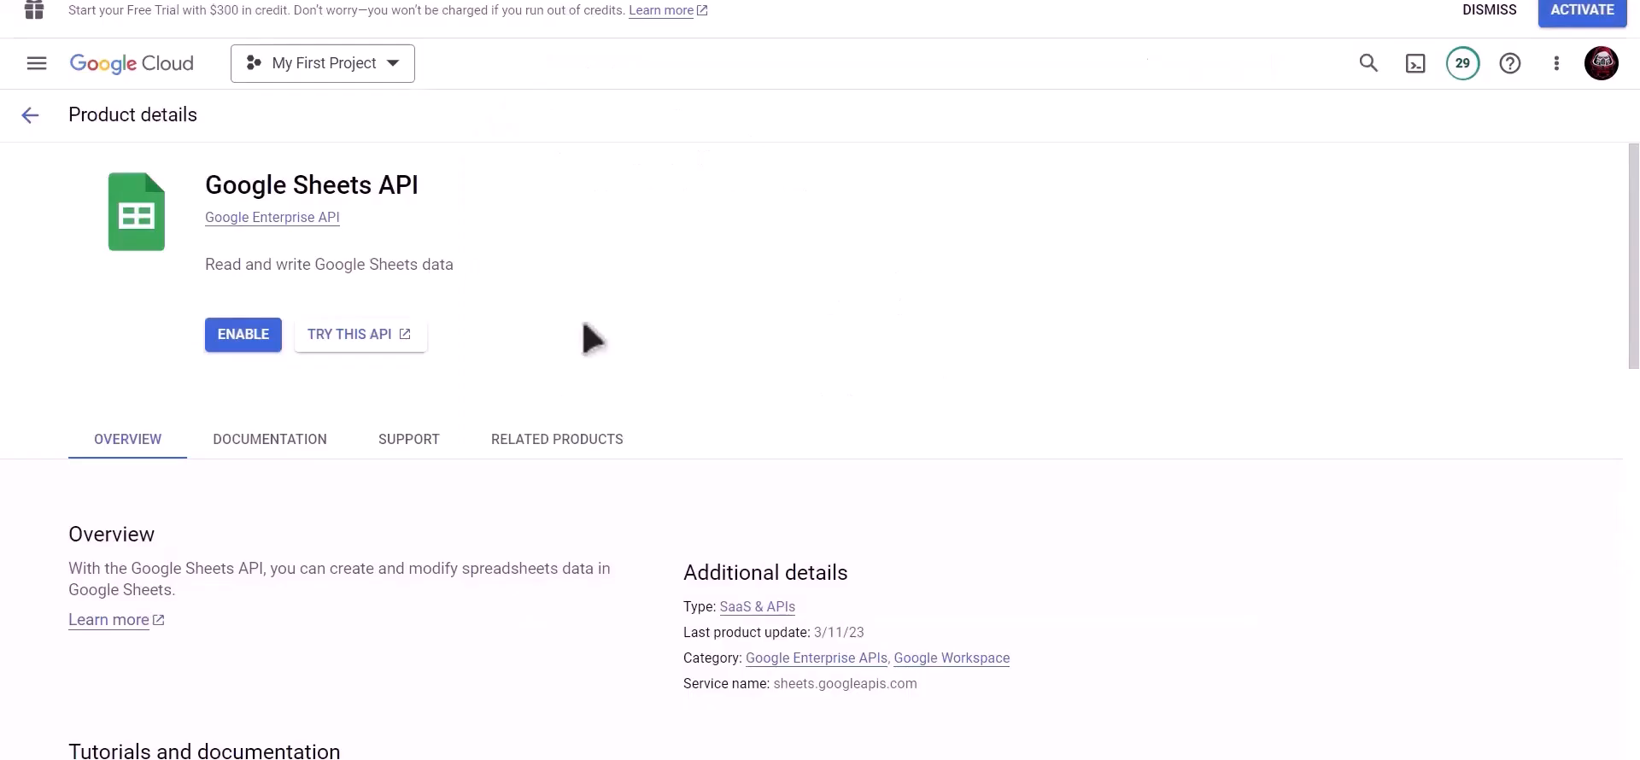
click(244, 337)
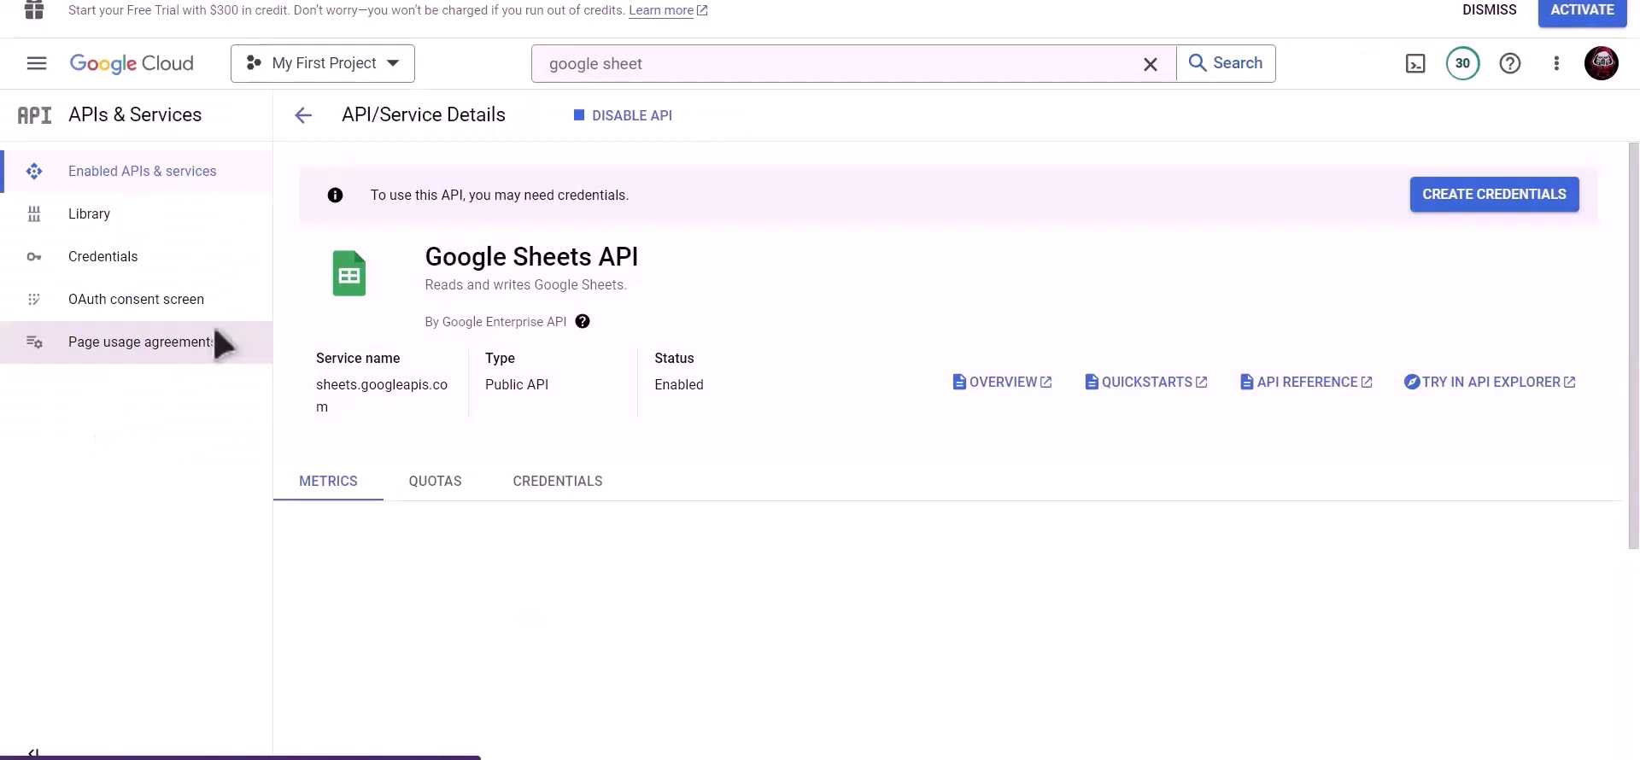
- Draft a web application OAuth client named 'Bit Integrations' and copy Bit Integrations' redirect URI
click(148, 267)
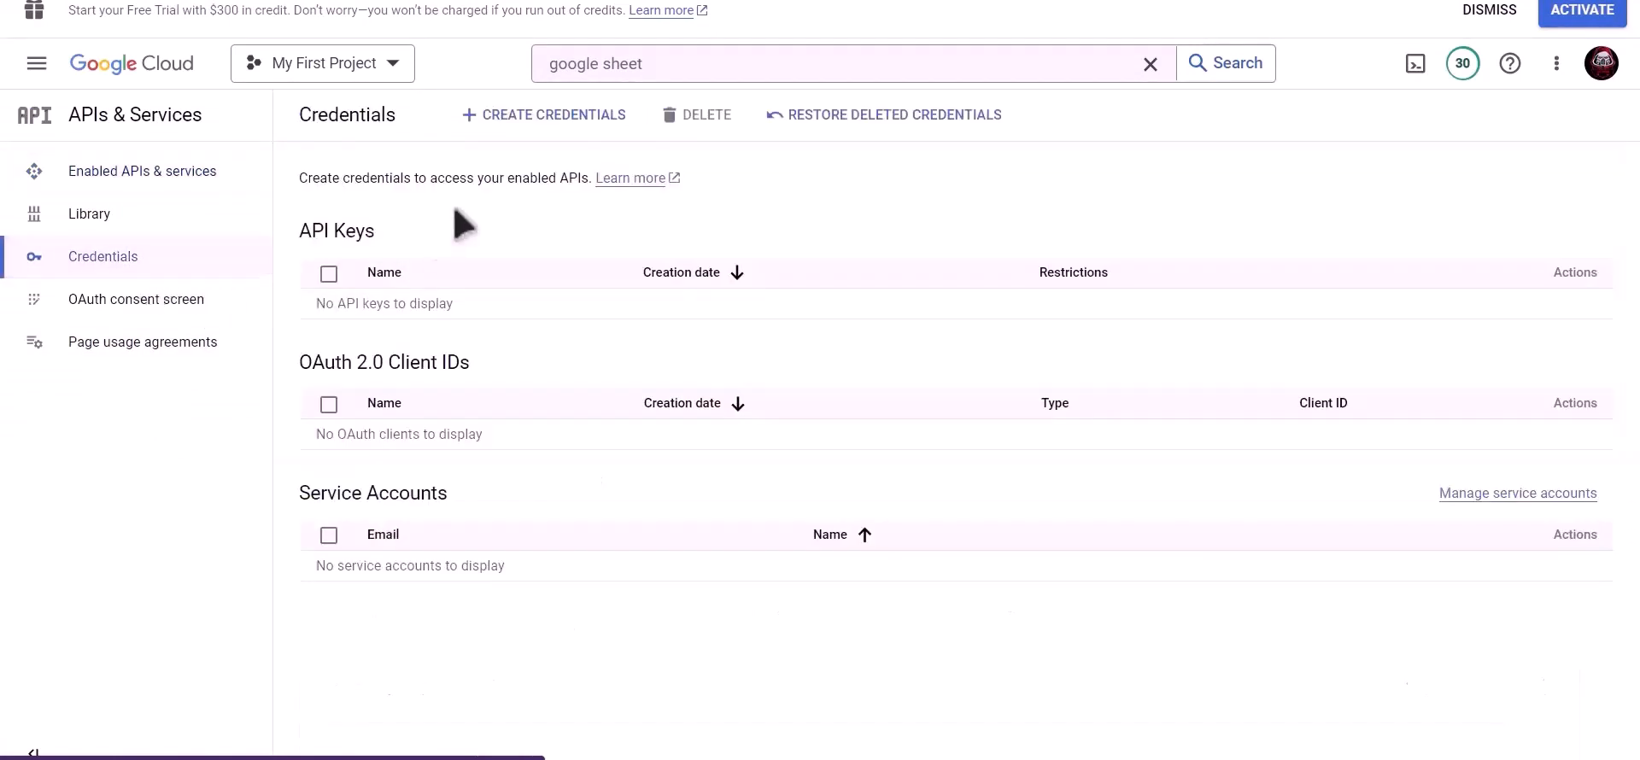
click(559, 128)
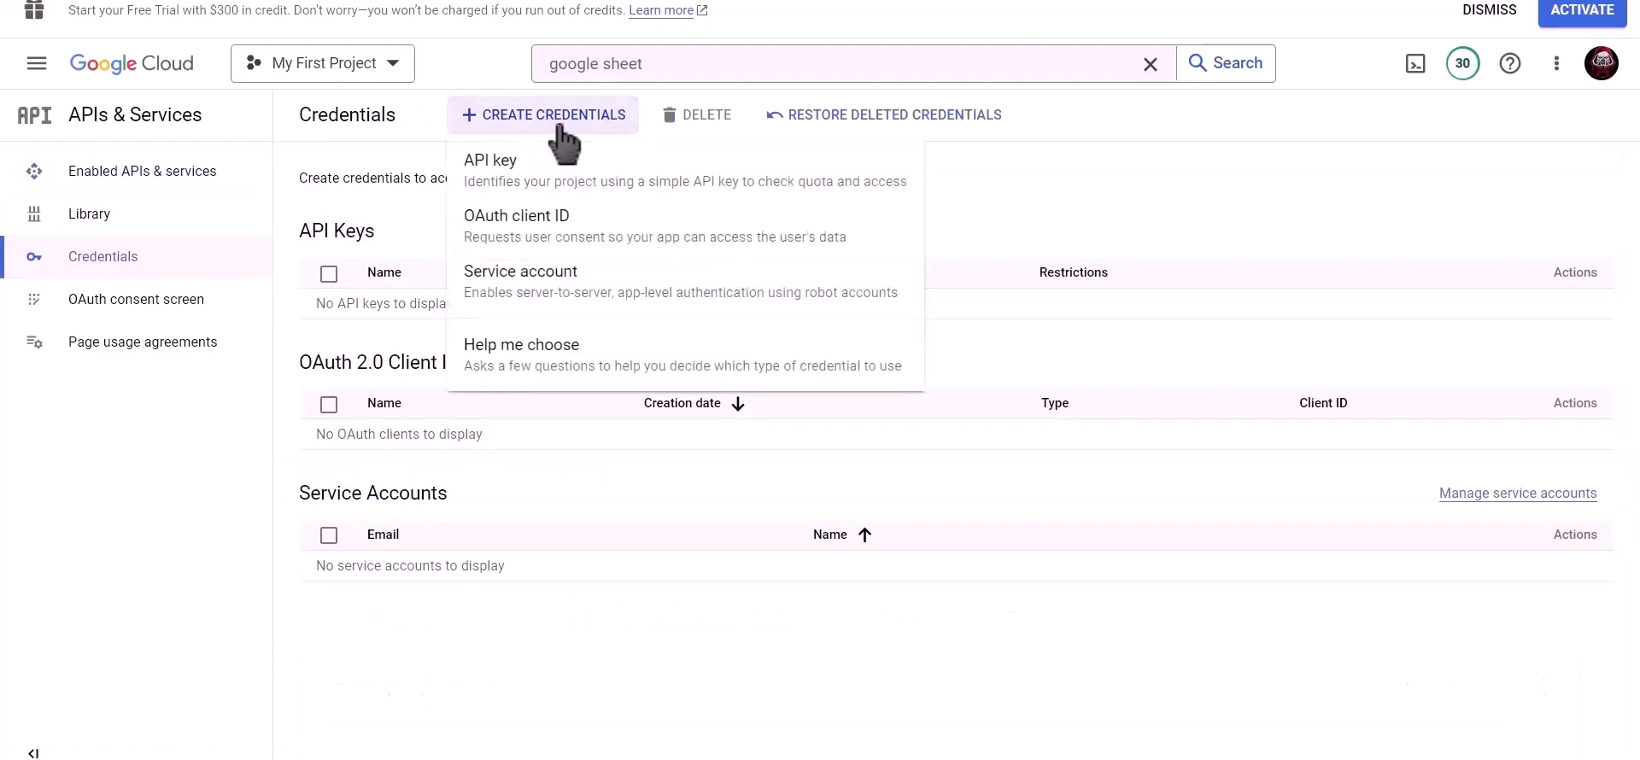
click(635, 230)
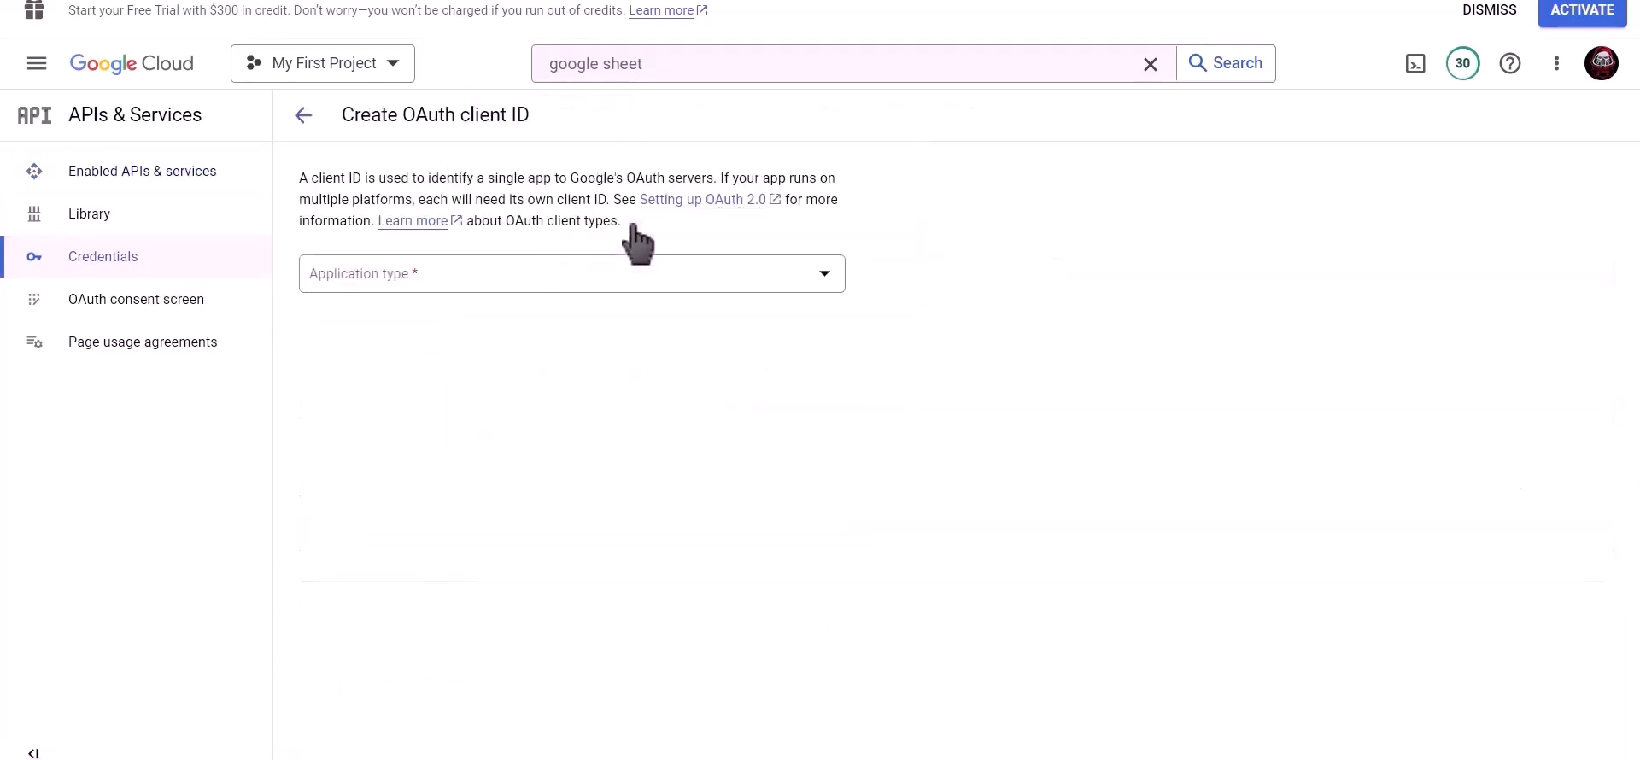
click(504, 269)
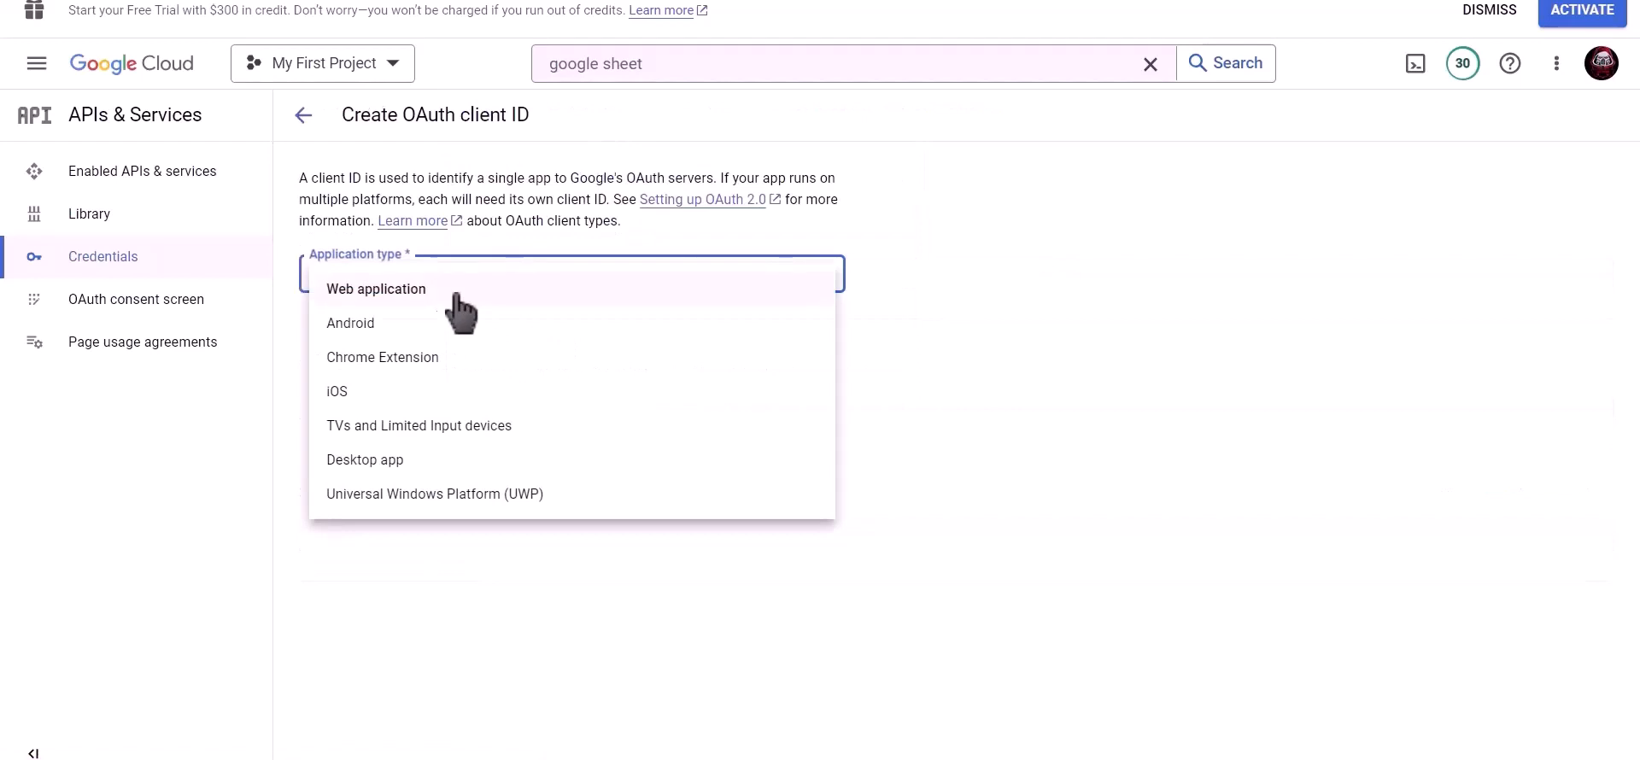
click(529, 297)
click(498, 333)
drag(497, 333, 304, 333)
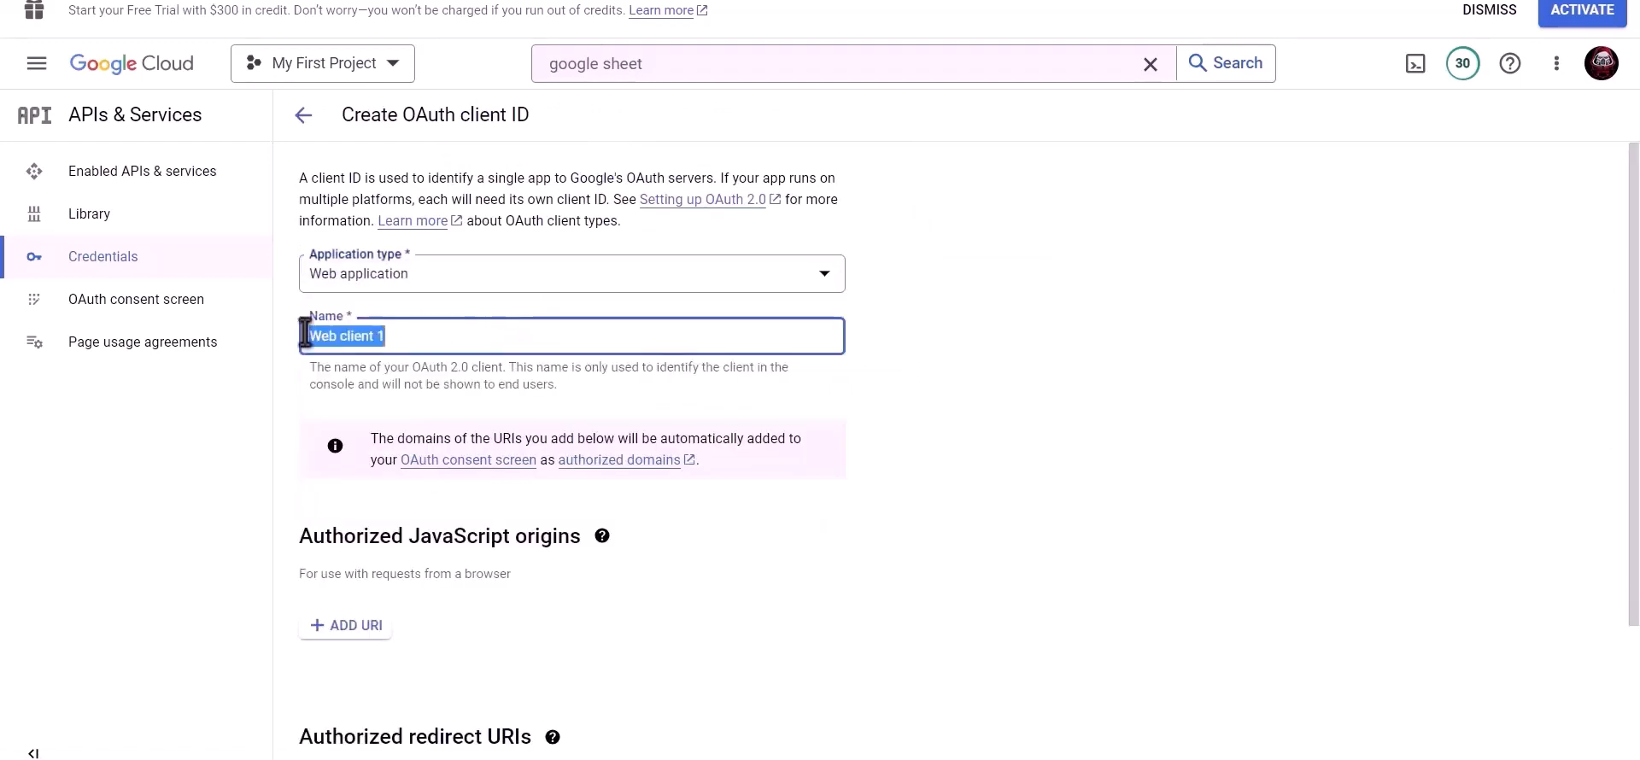
text(Bit Integrations)
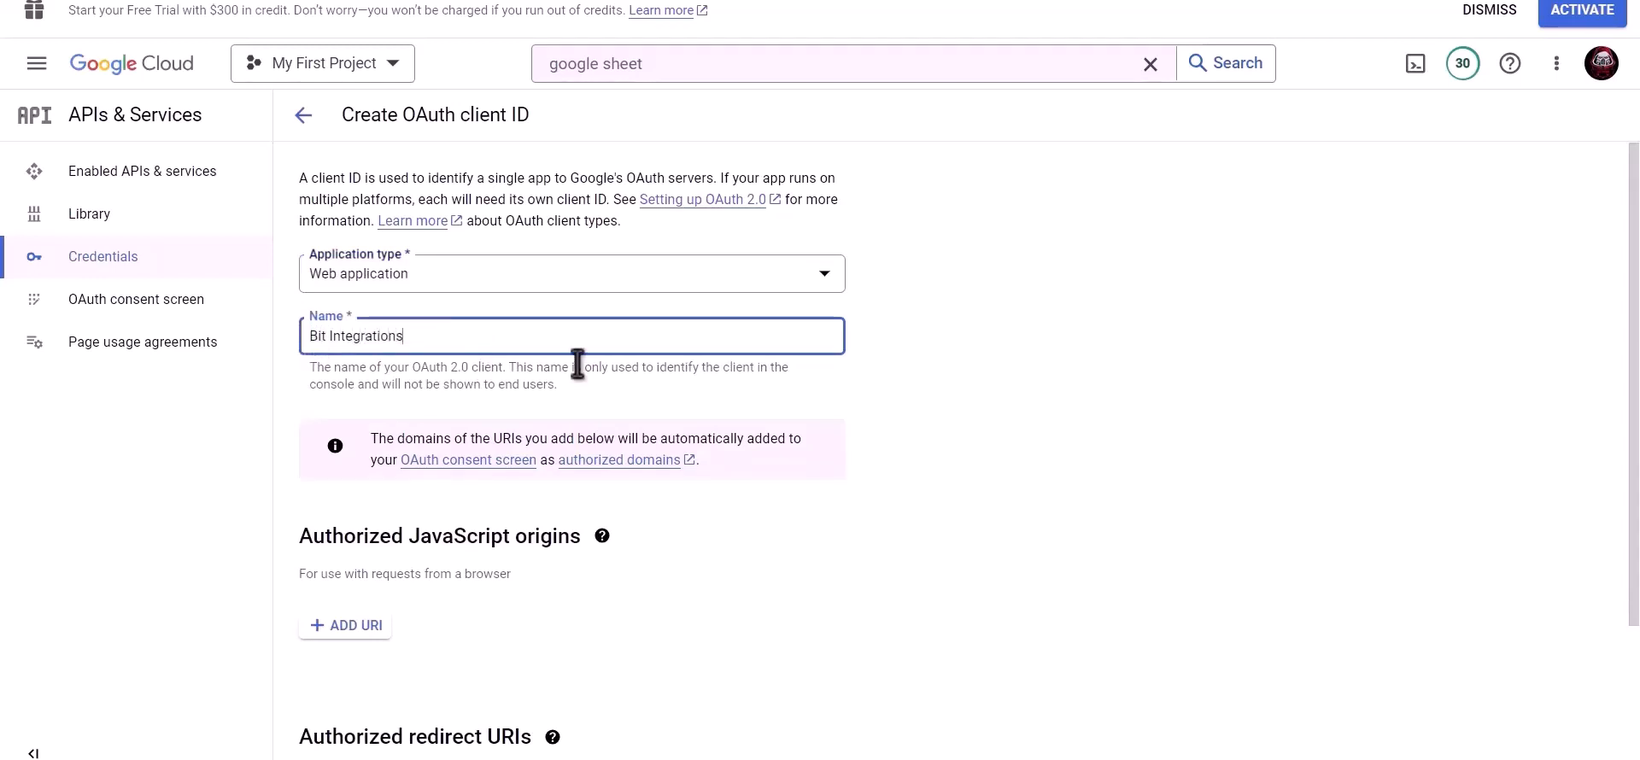
scroll(574, 468, down, 2)
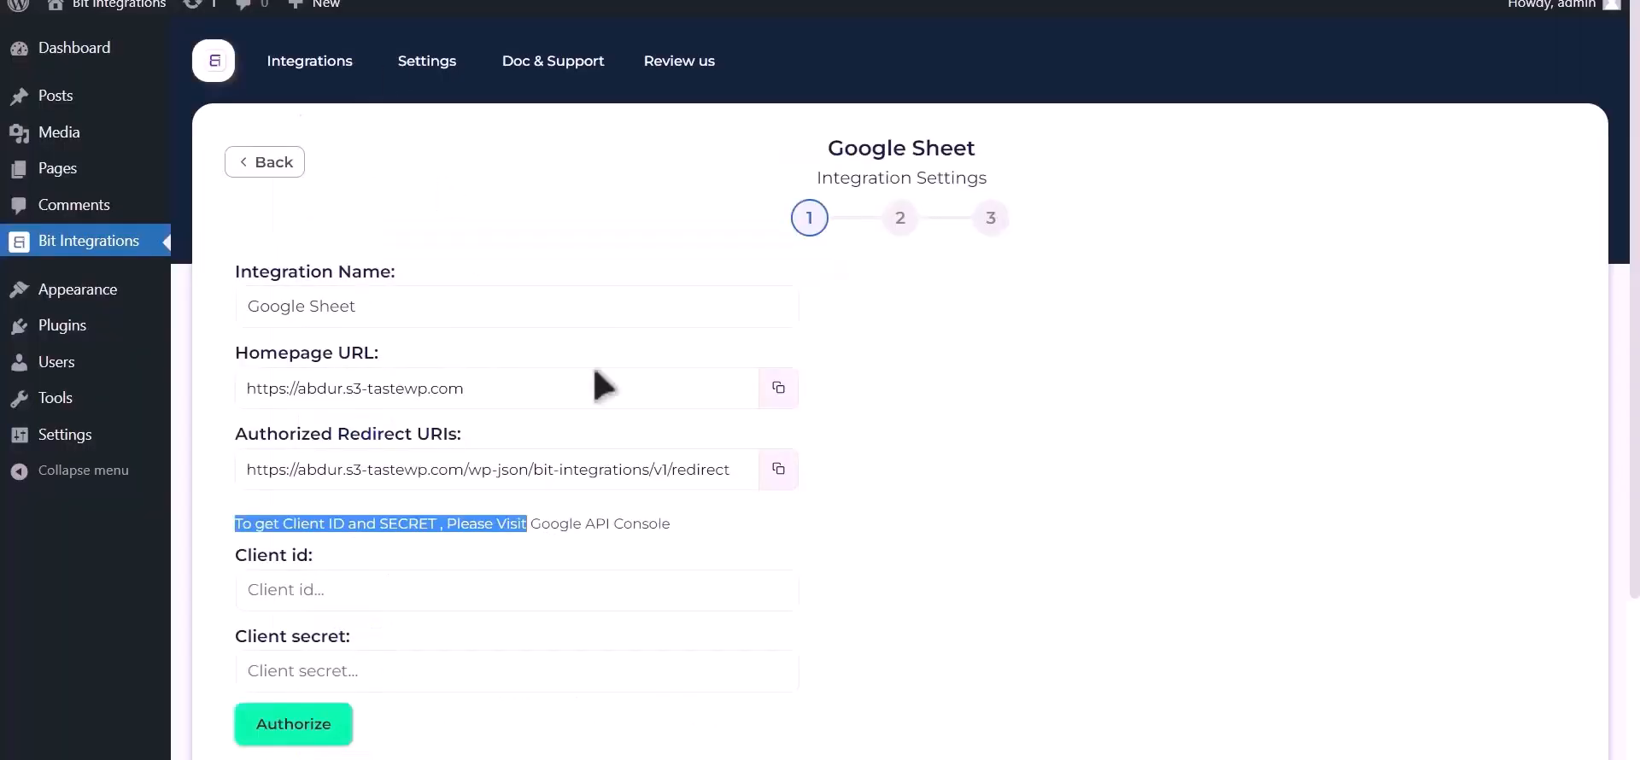
click(778, 469)
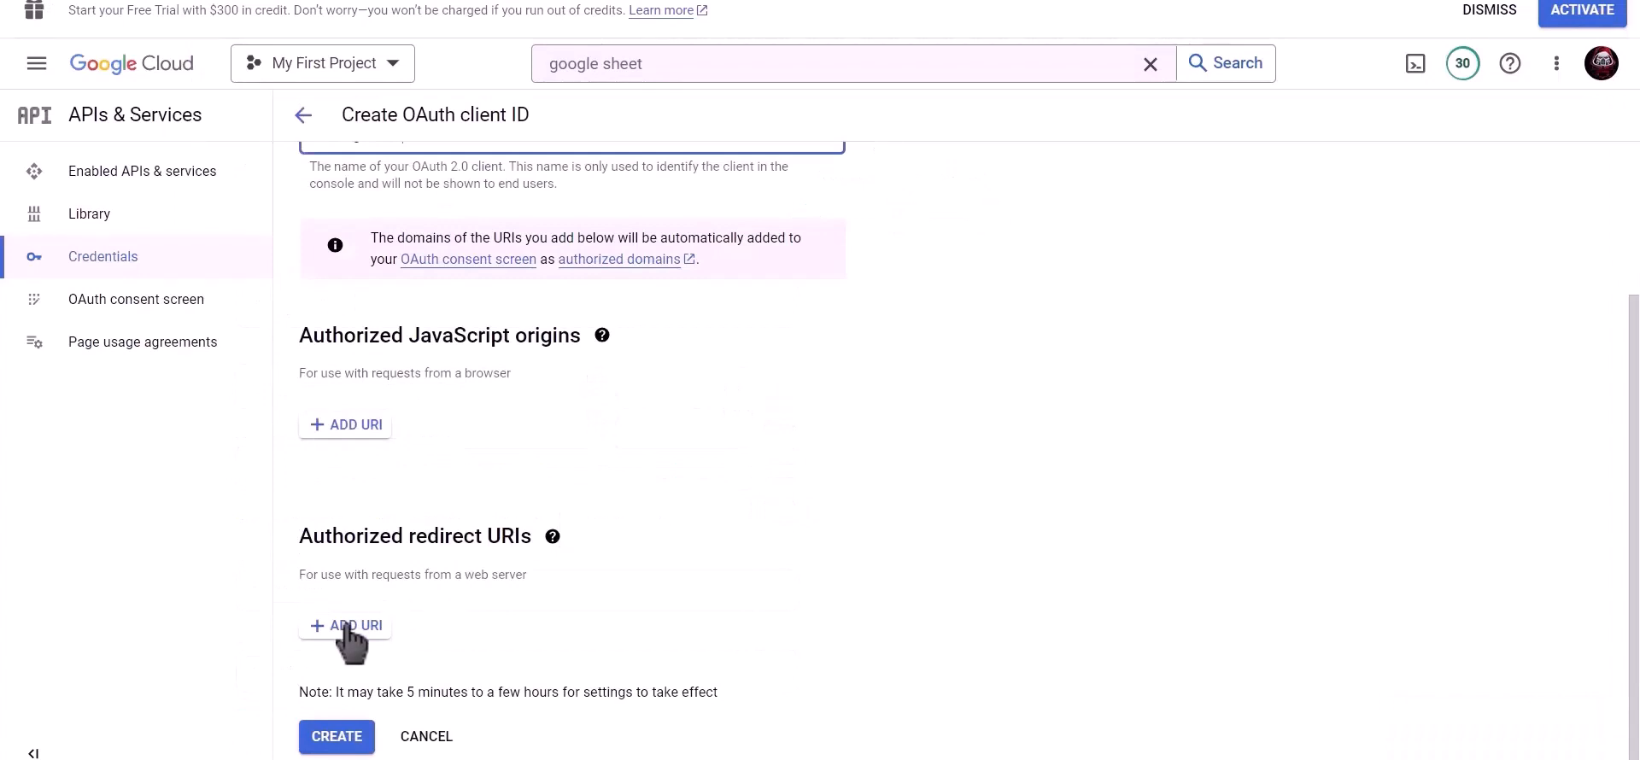
- Add the pasted redirect URI, create the OAuth client, and copy its client ID
click(346, 625)
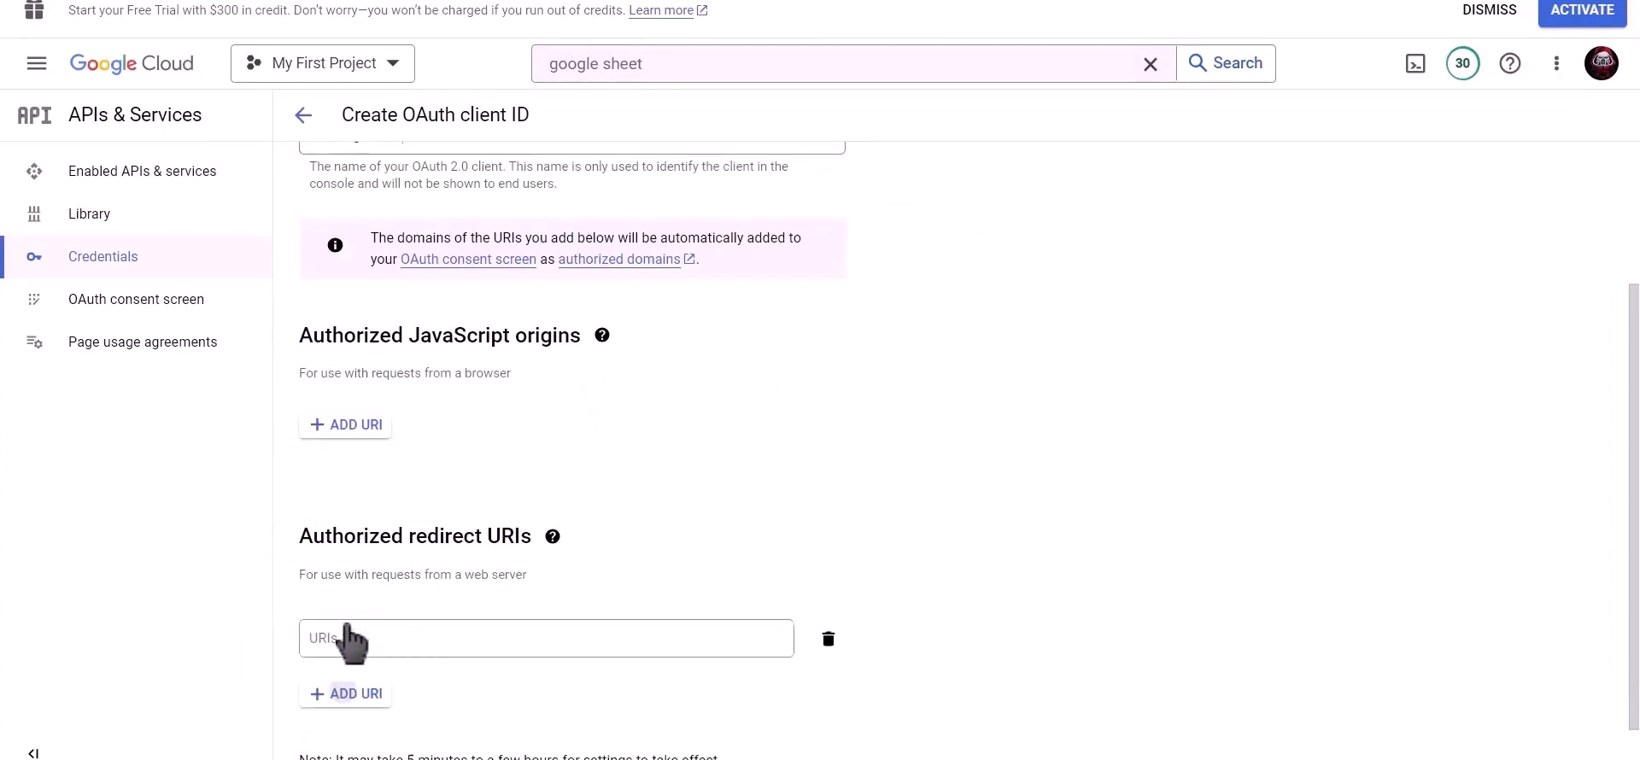
click(350, 639)
scroll(478, 589, down, 1)
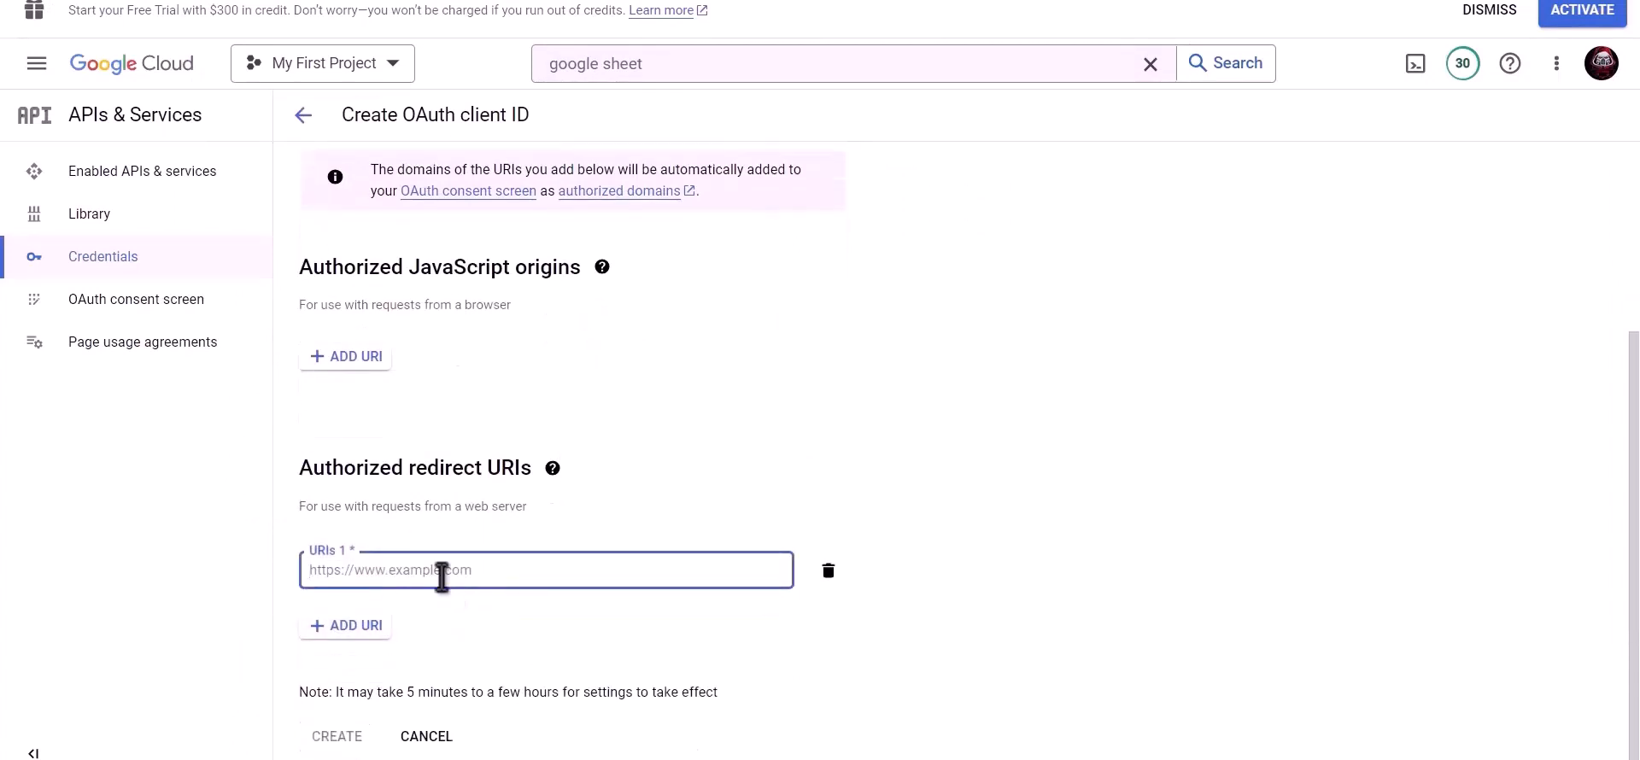
key(ctrl+v)
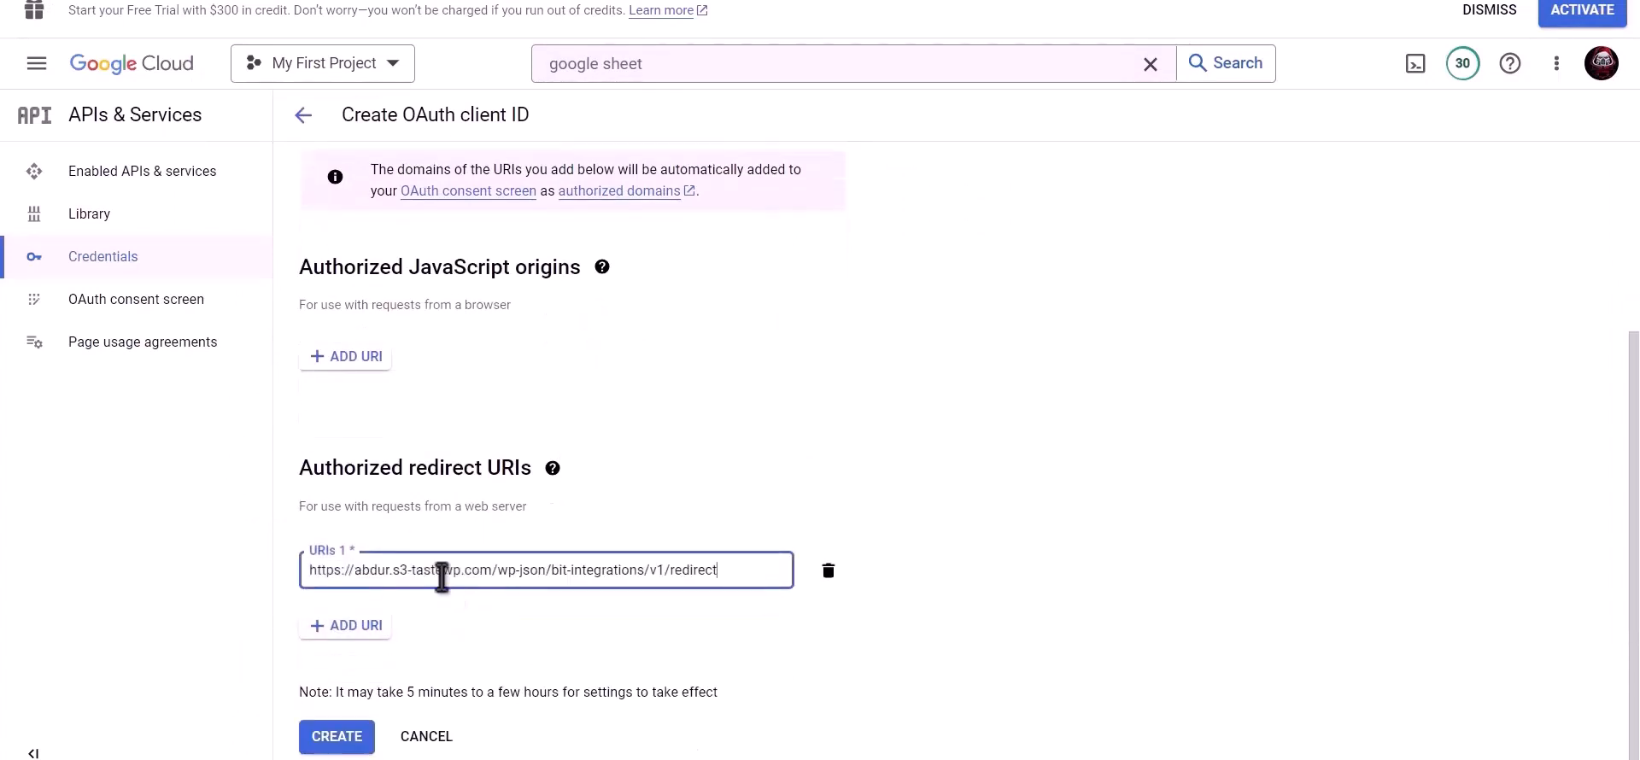
click(338, 740)
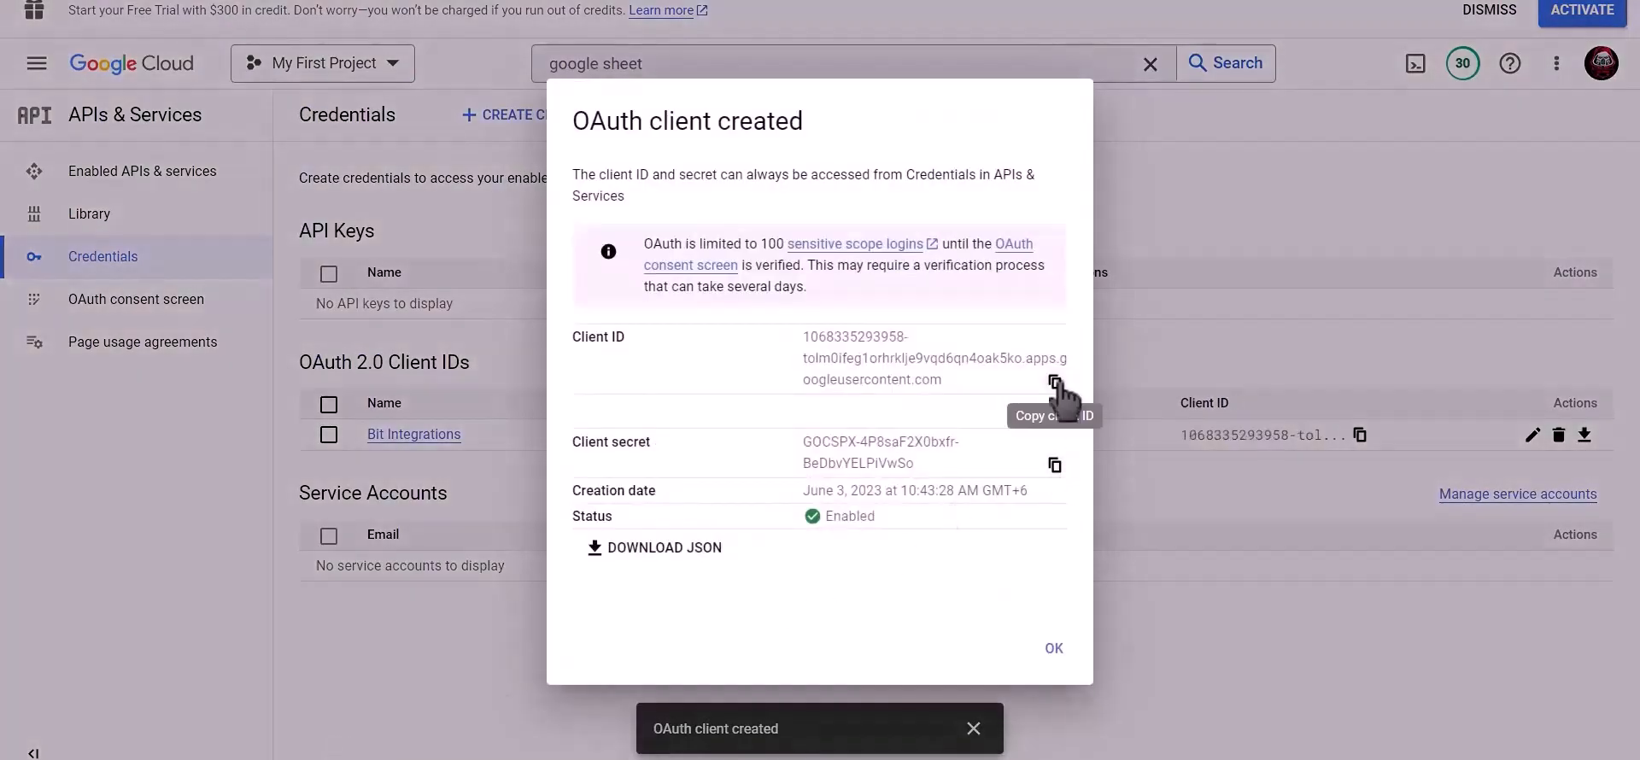
click(1055, 381)
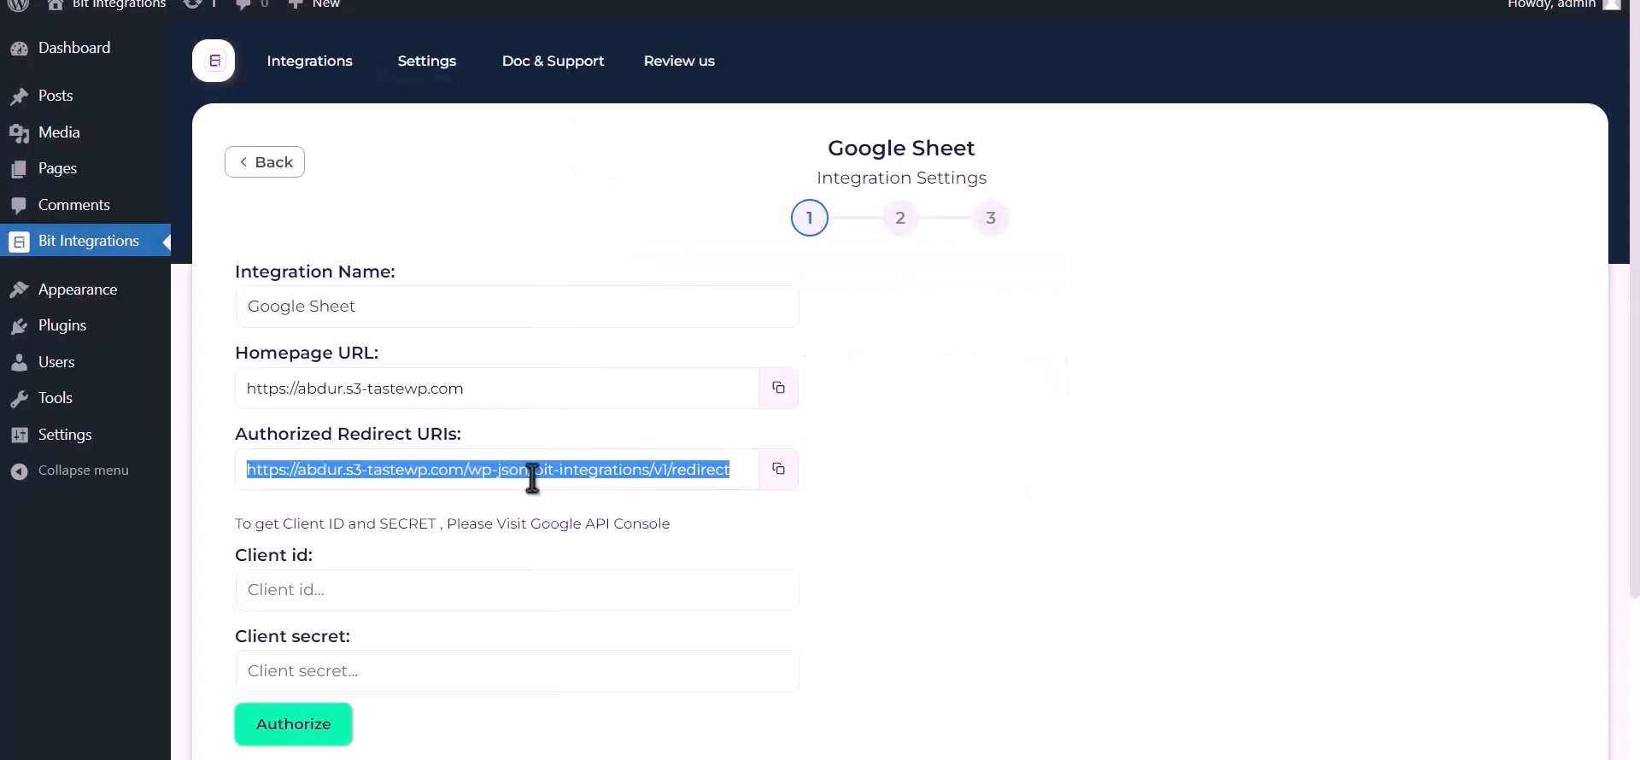
- Paste the Google client ID and client secret into Bit Integrations
click(402, 586)
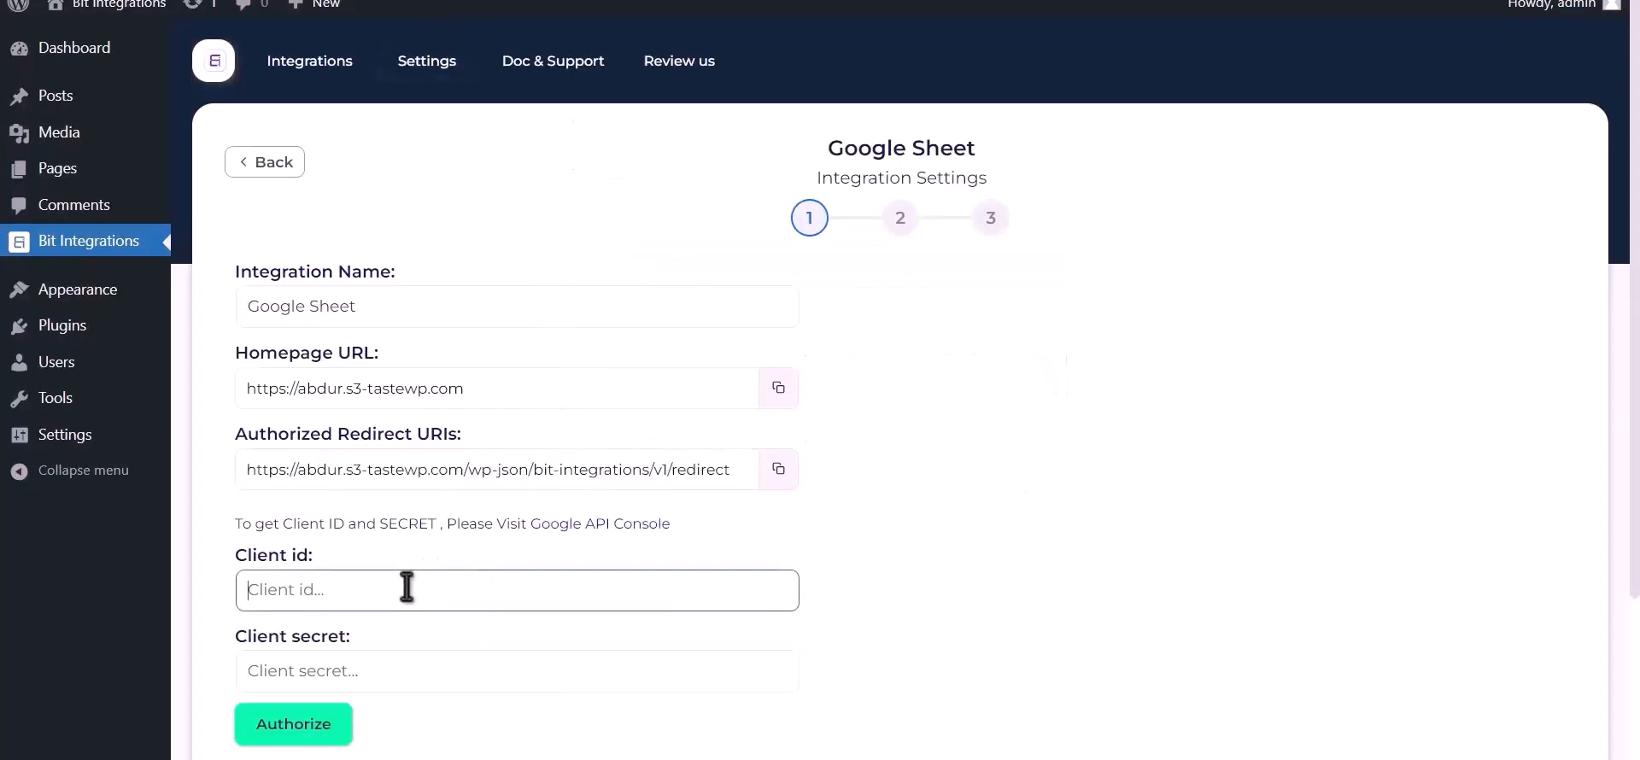
key(ctrl+v)
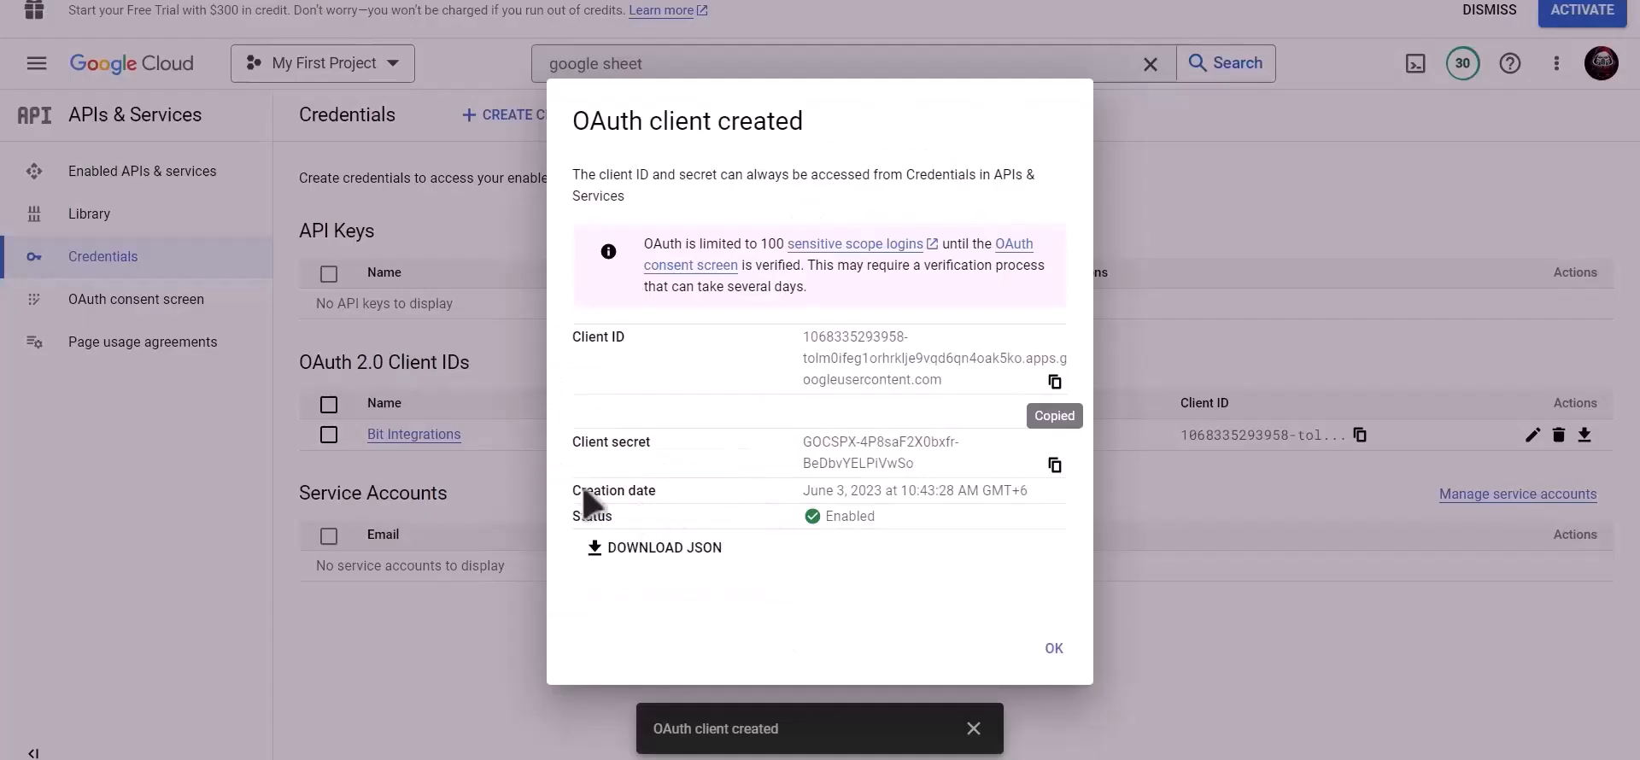
click(1054, 466)
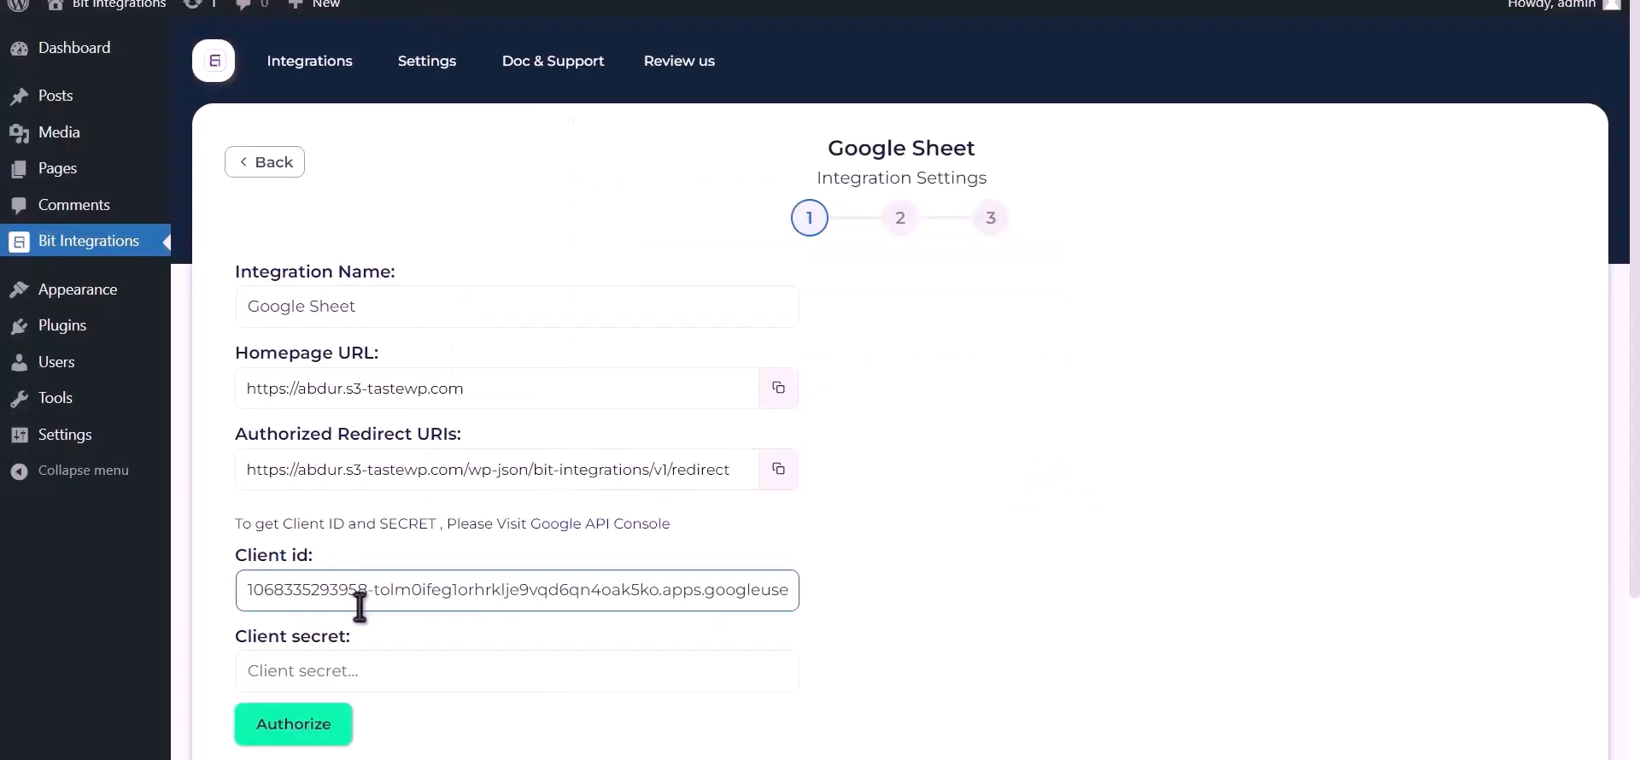
click(366, 668)
key(ctrl+v)
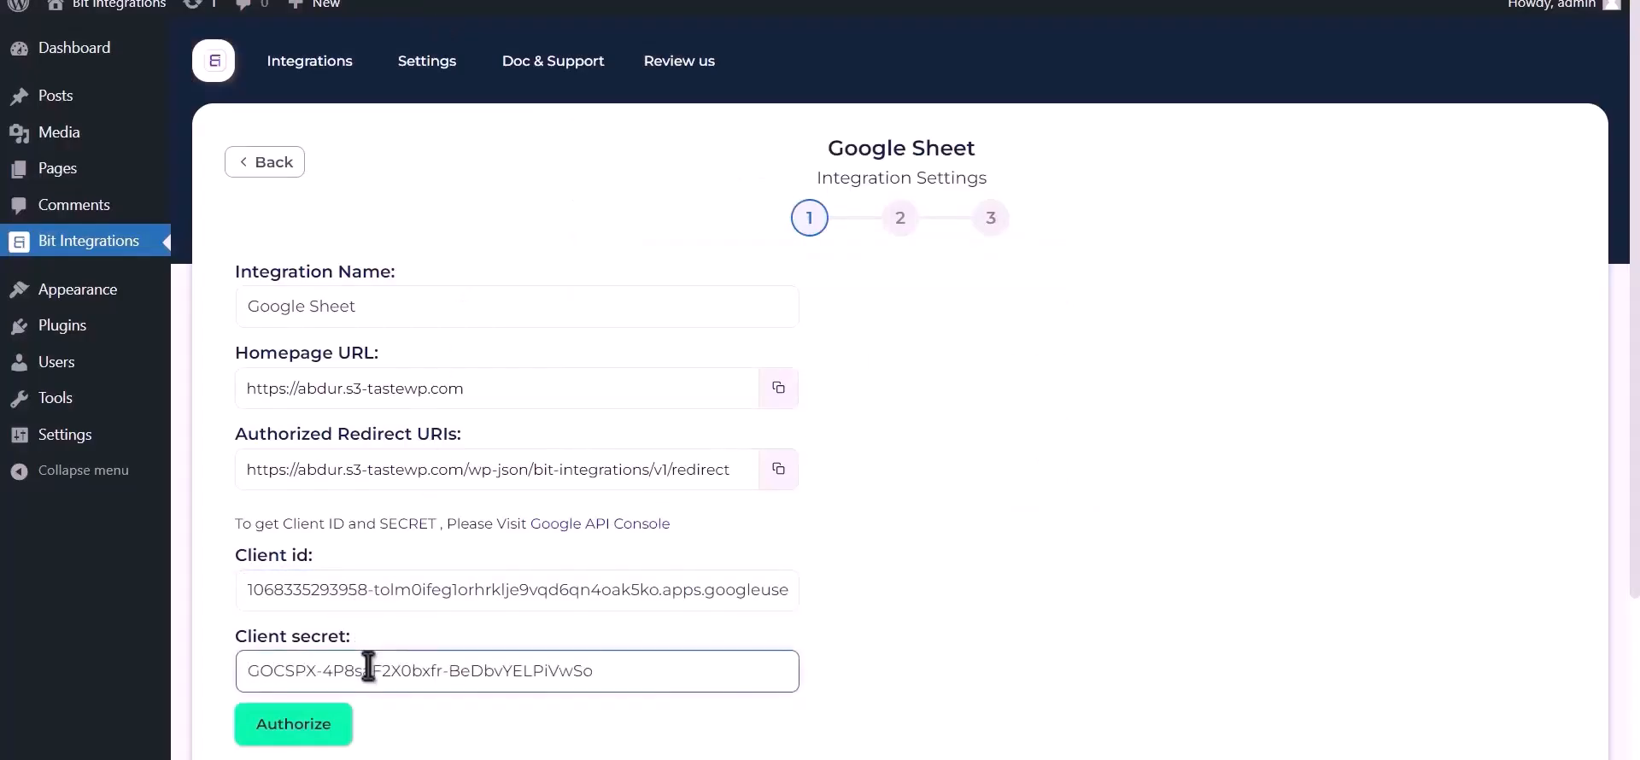
- Authorize with the Google account, proceeding past the unverified-app warning and granting access
click(305, 723)
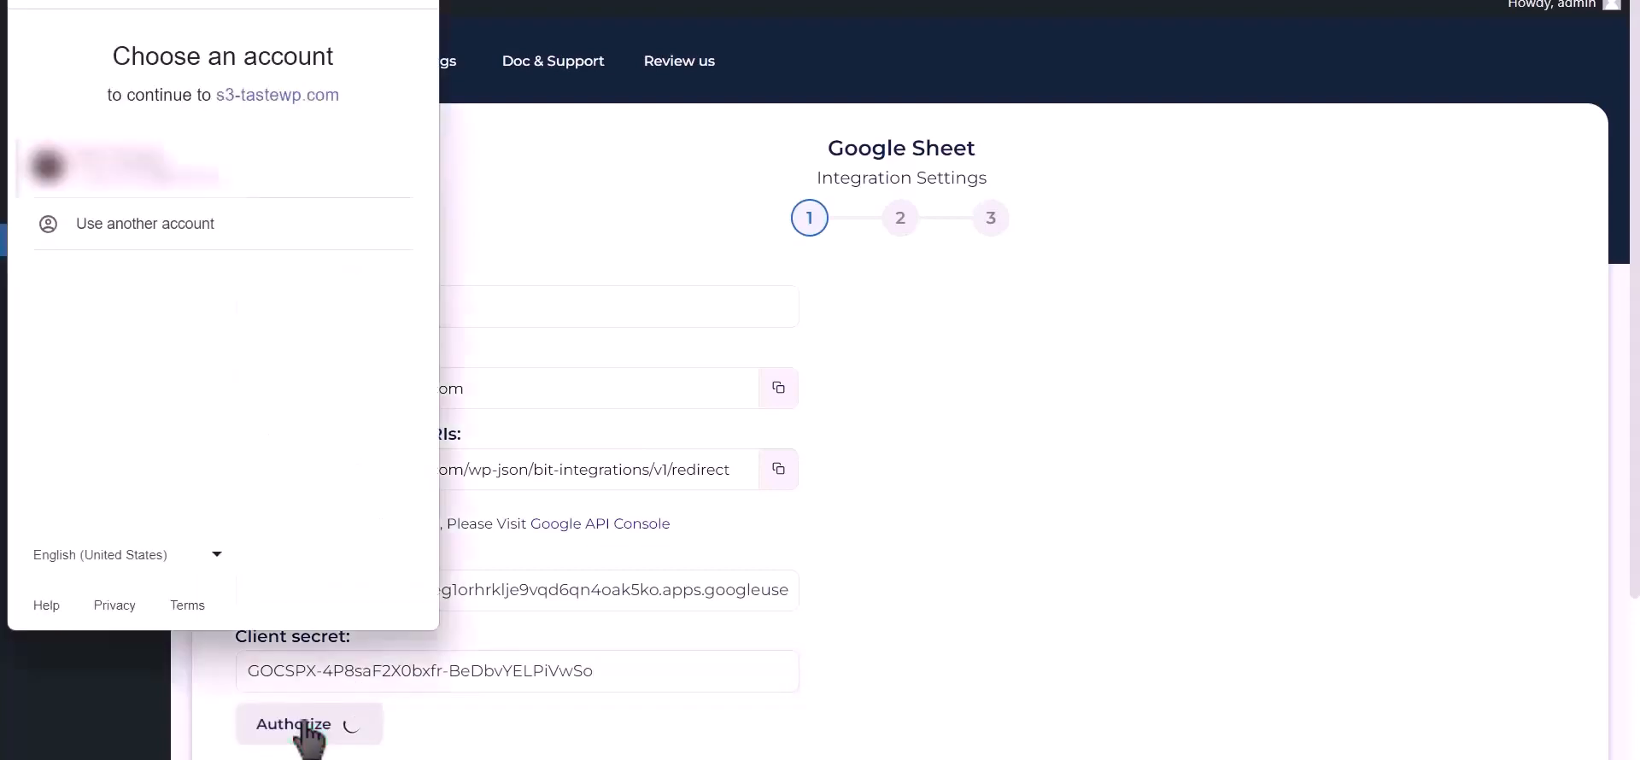
click(200, 168)
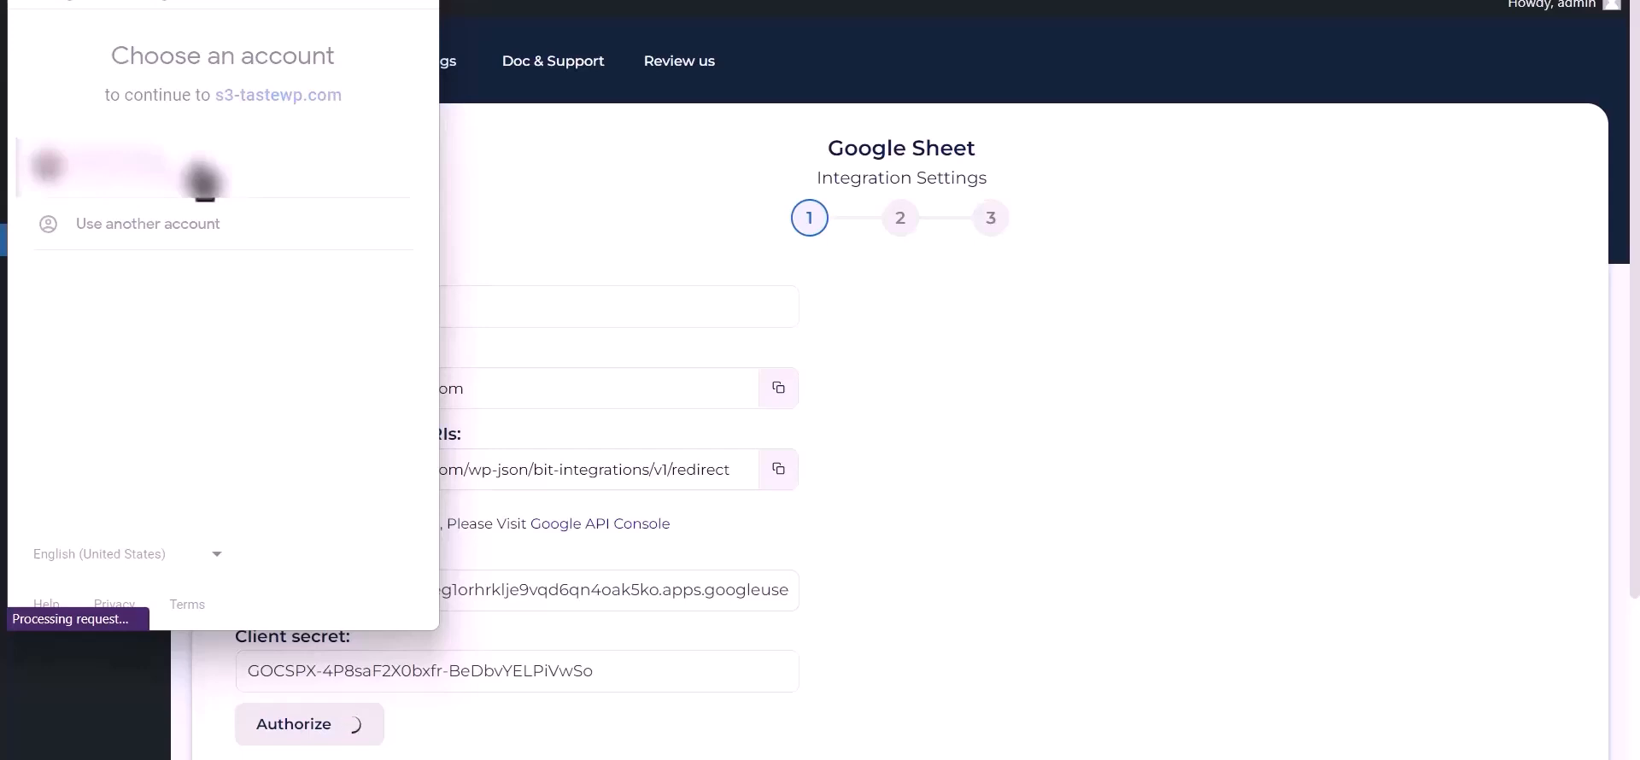
click(74, 433)
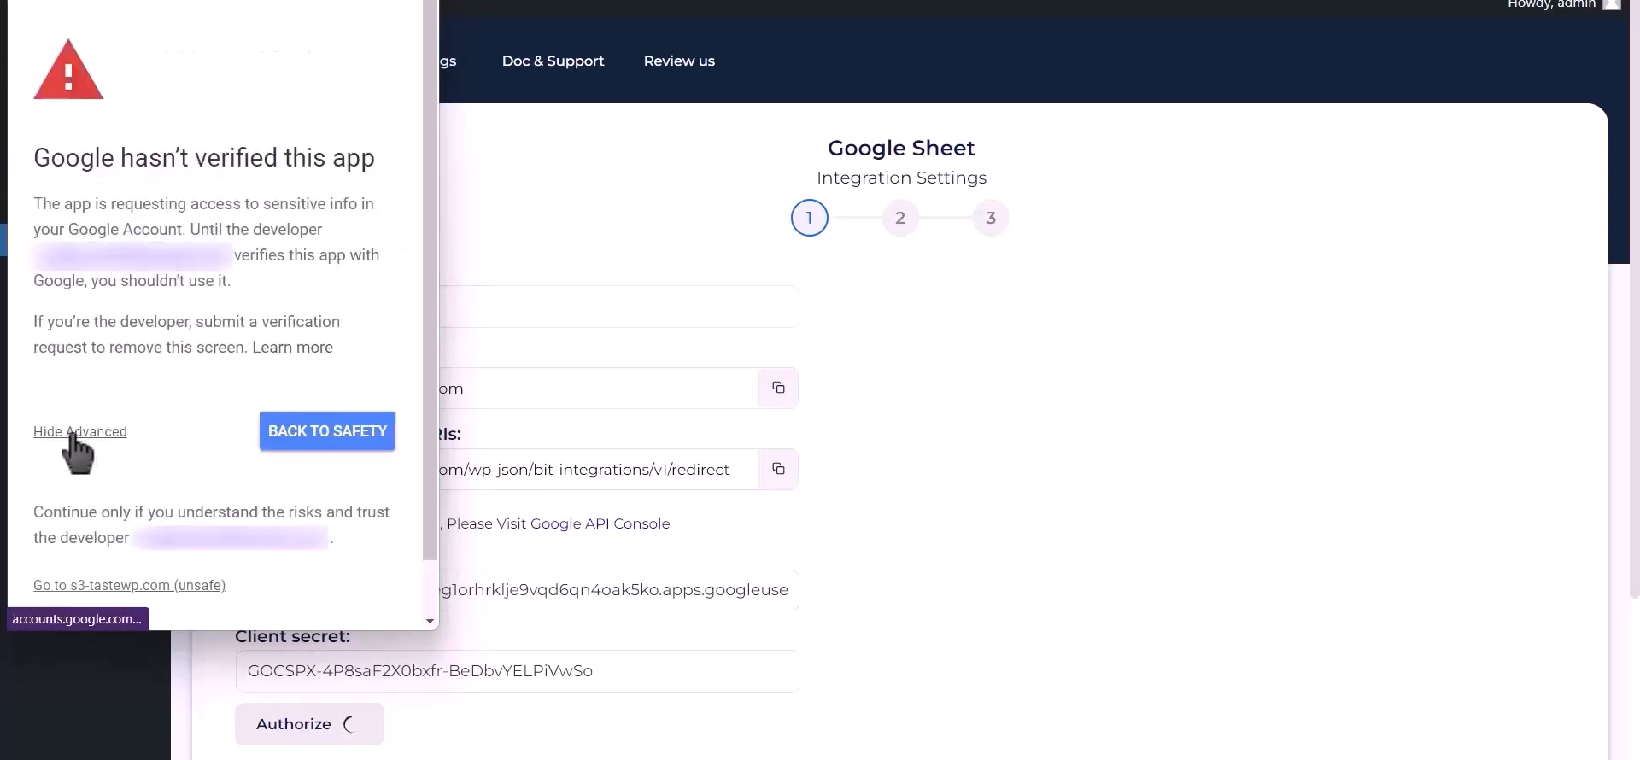
click(125, 589)
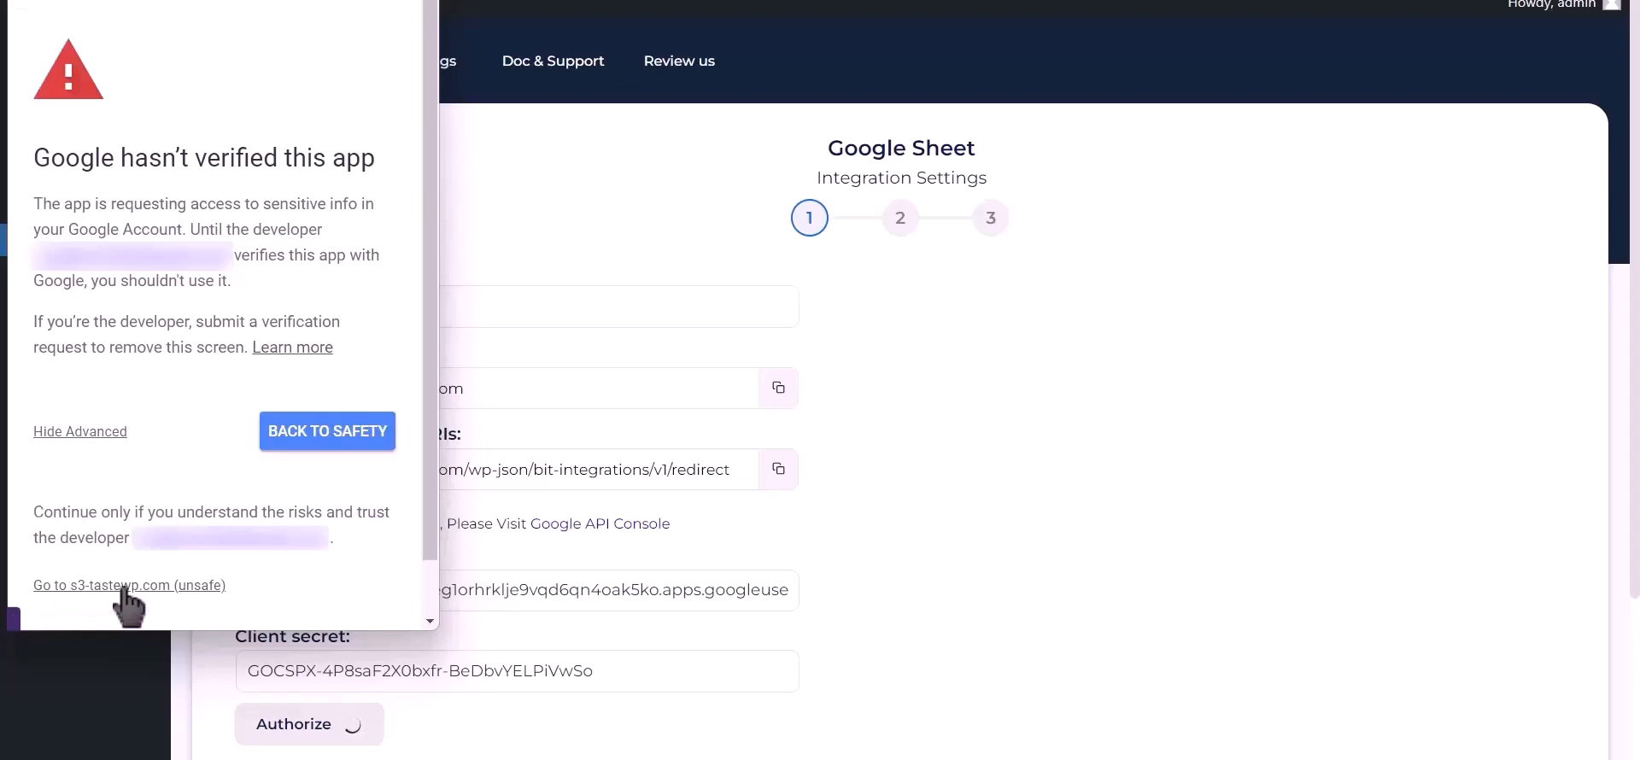
click(309, 600)
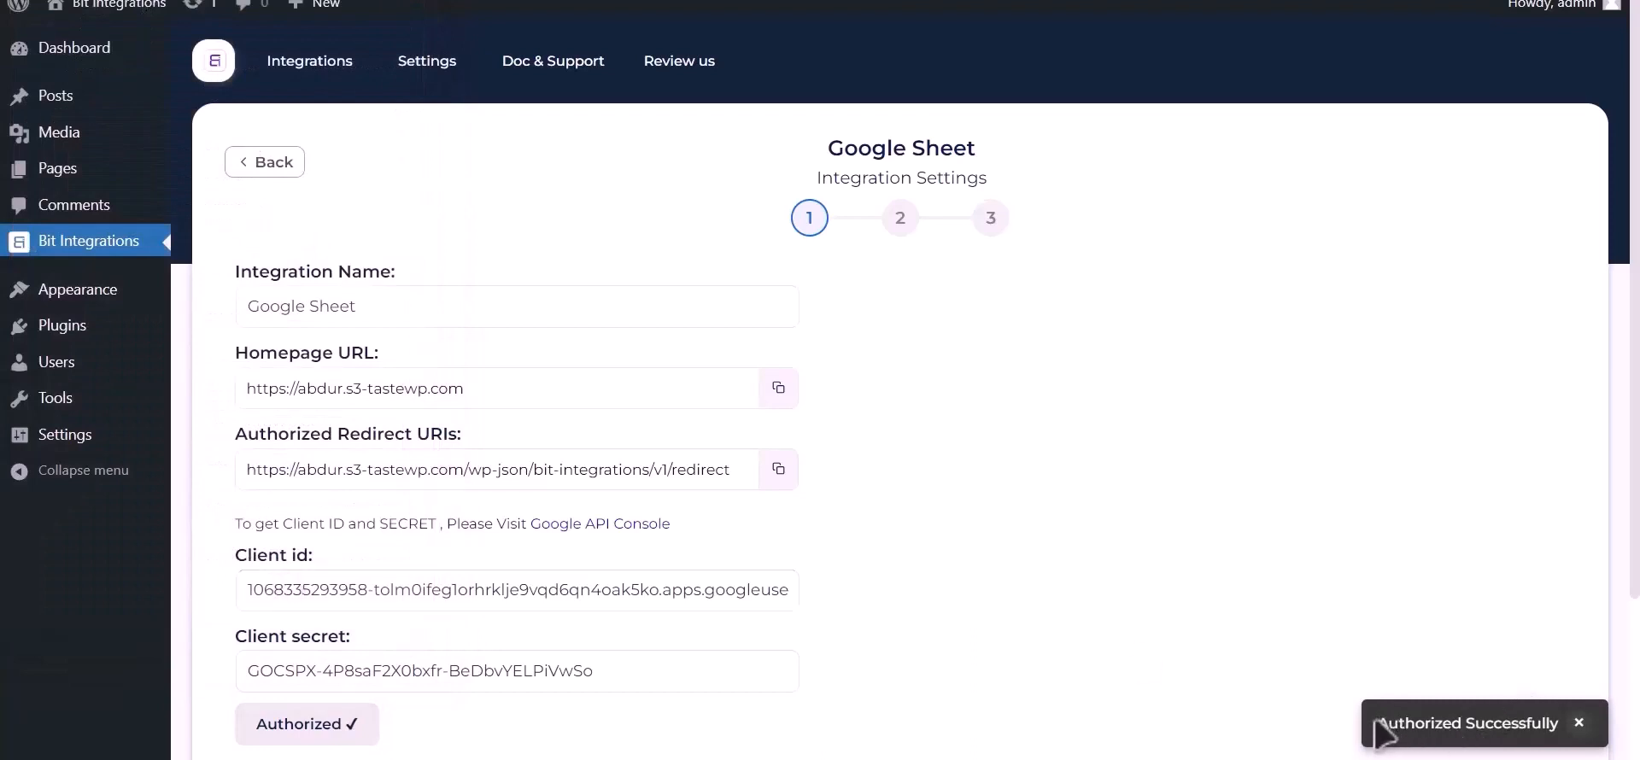
scroll(1183, 535, down, 3)
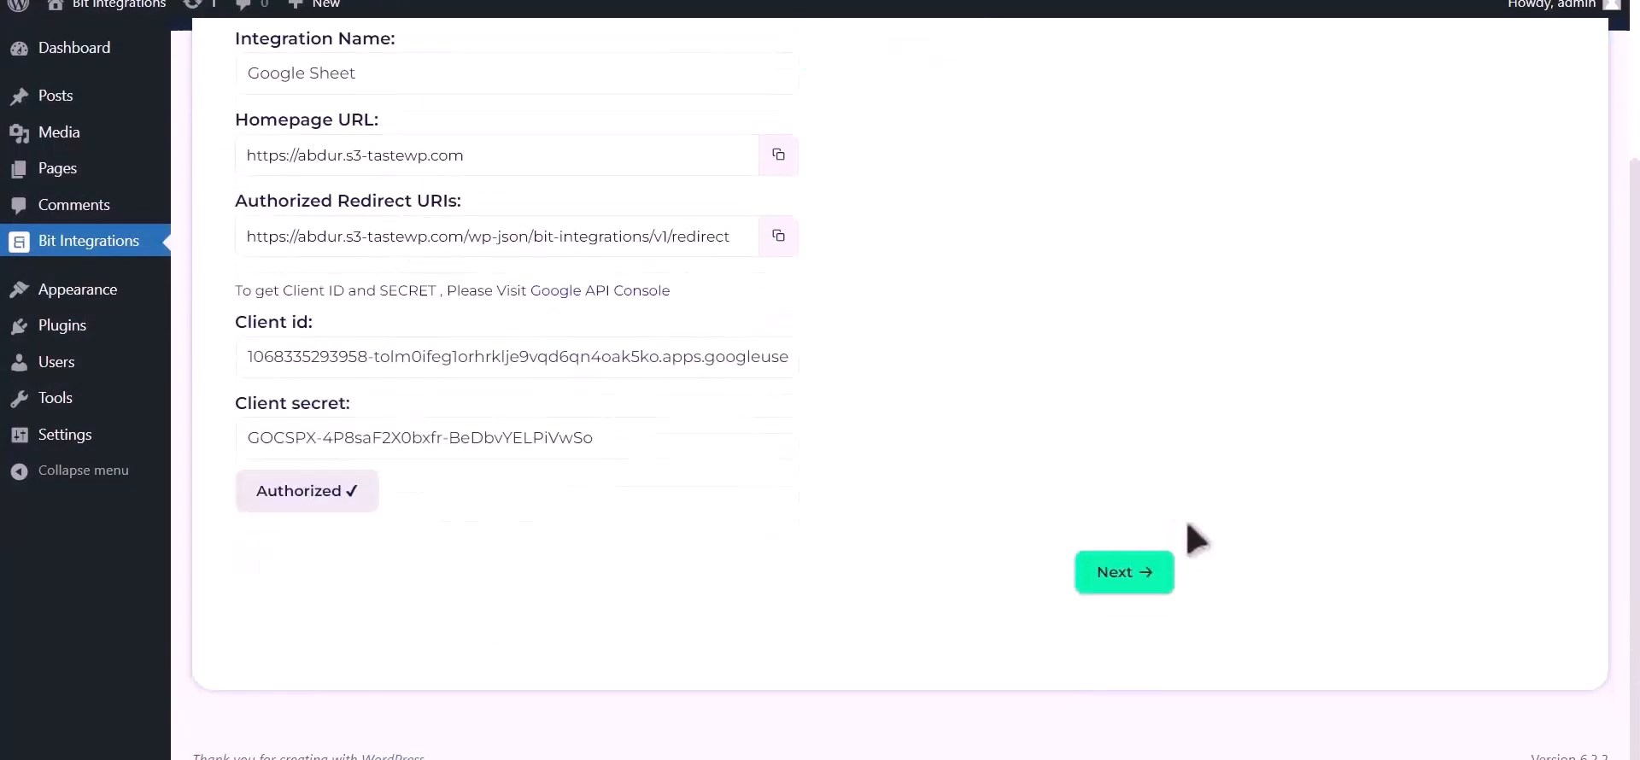
- Select the Post_Google_Sheet spreadsheet and its Sheet1 worksheet
click(1123, 572)
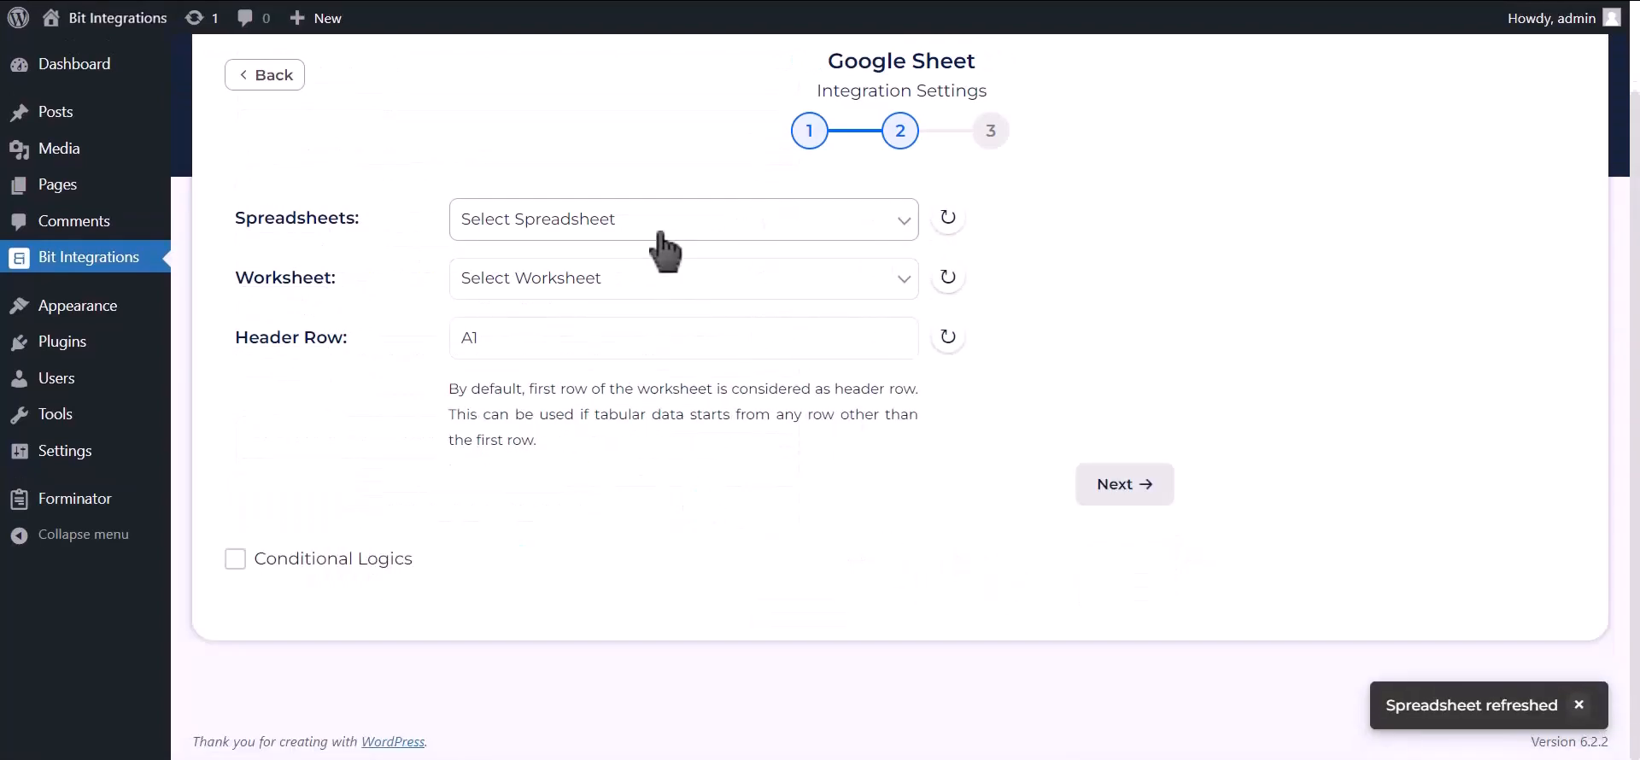
click(762, 229)
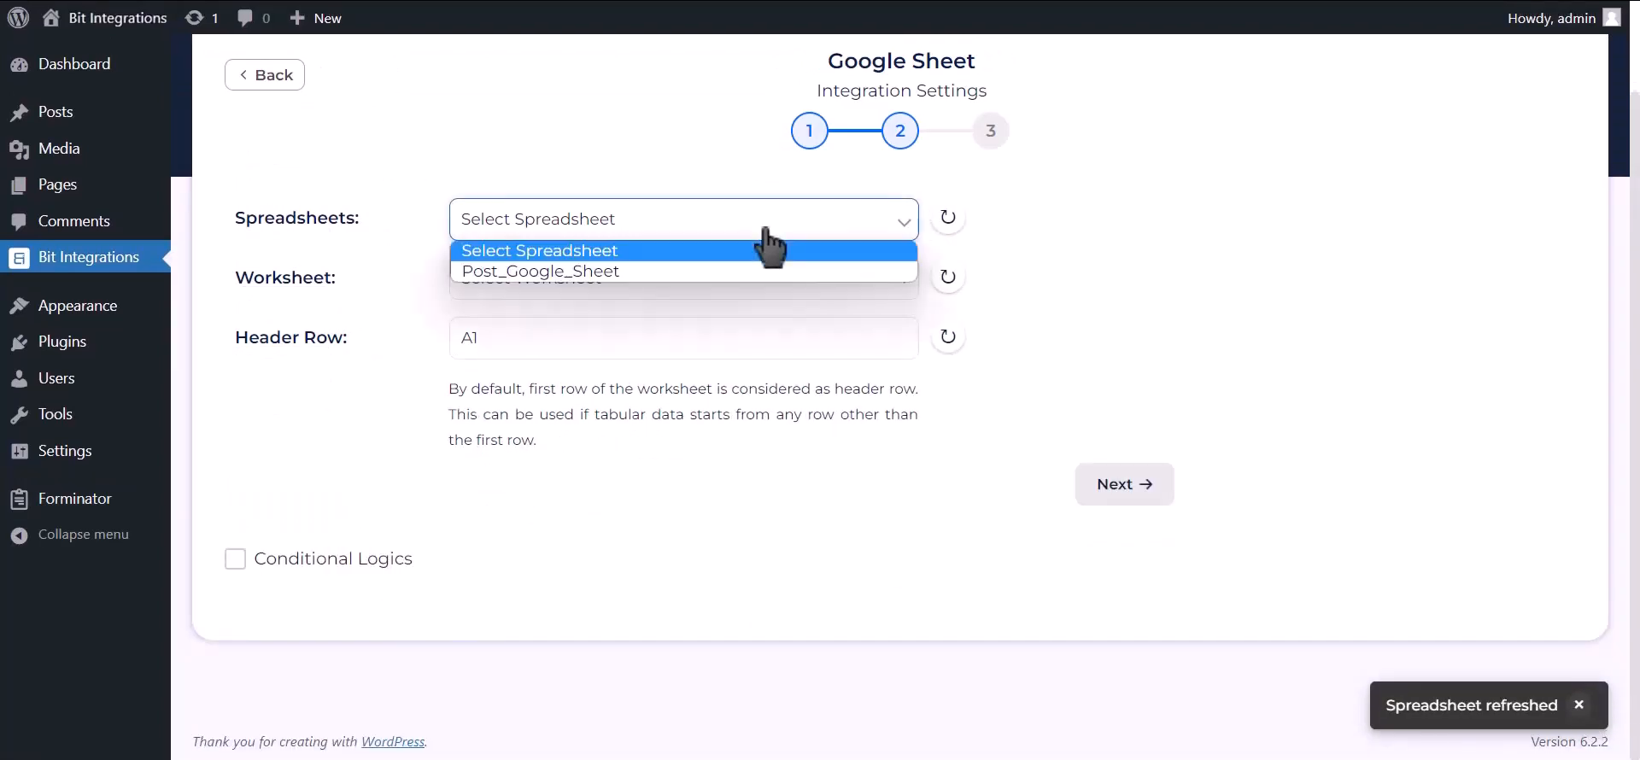
click(672, 272)
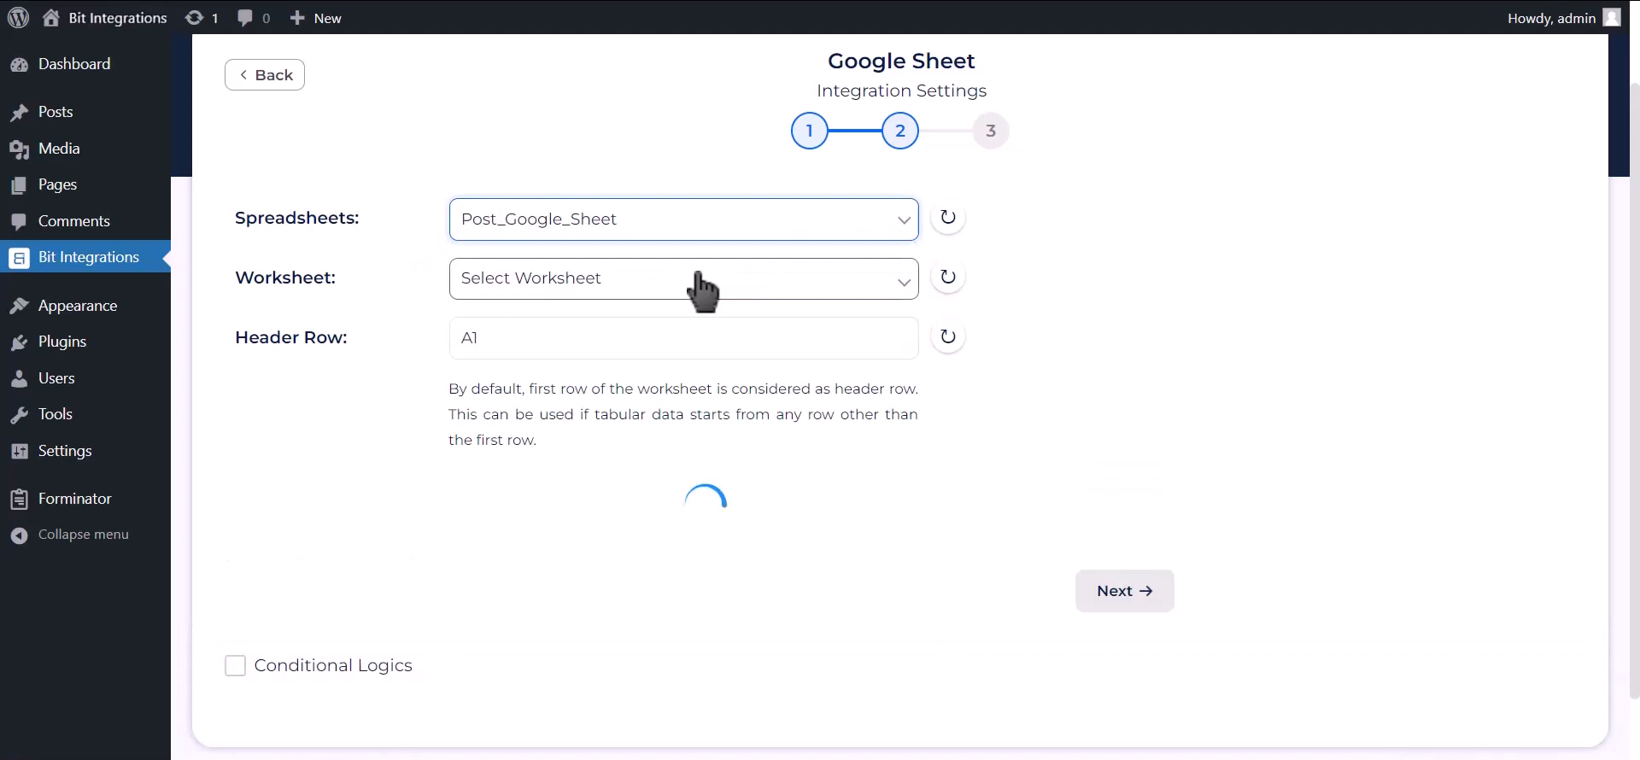
click(699, 284)
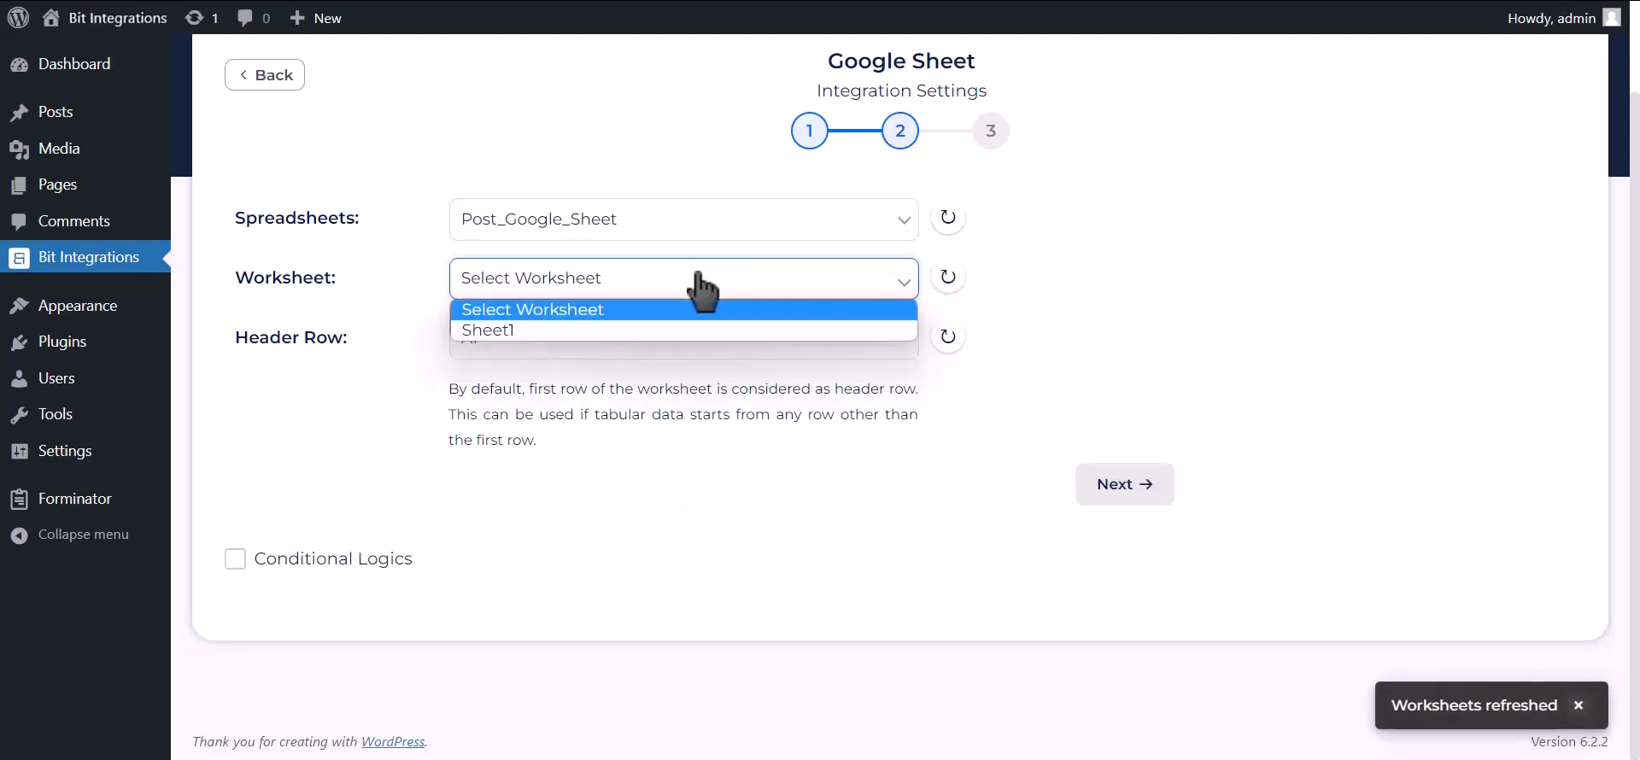
click(605, 333)
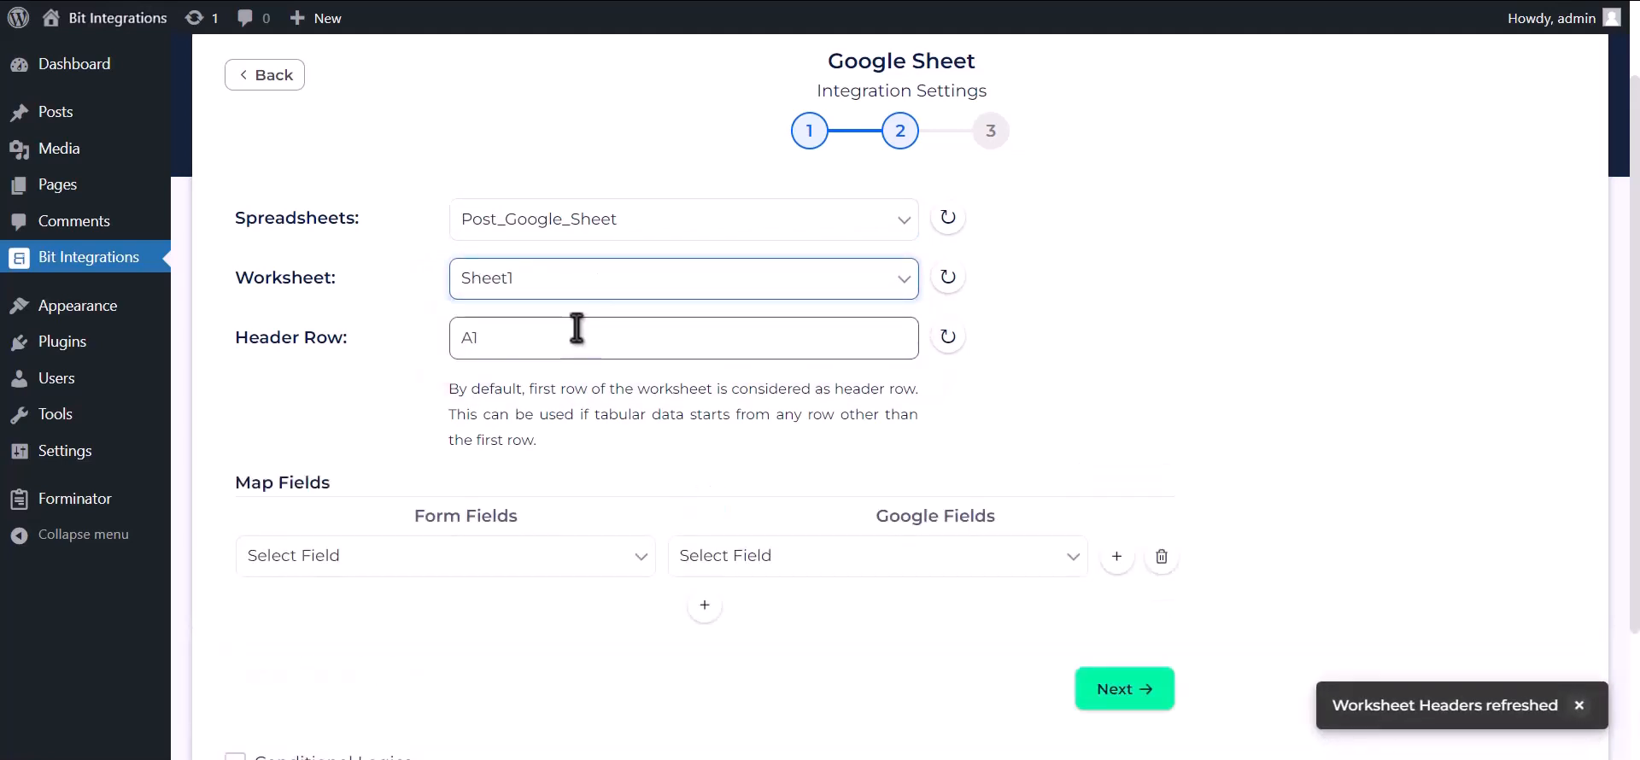
click(577, 330)
scroll(608, 395, down, 2)
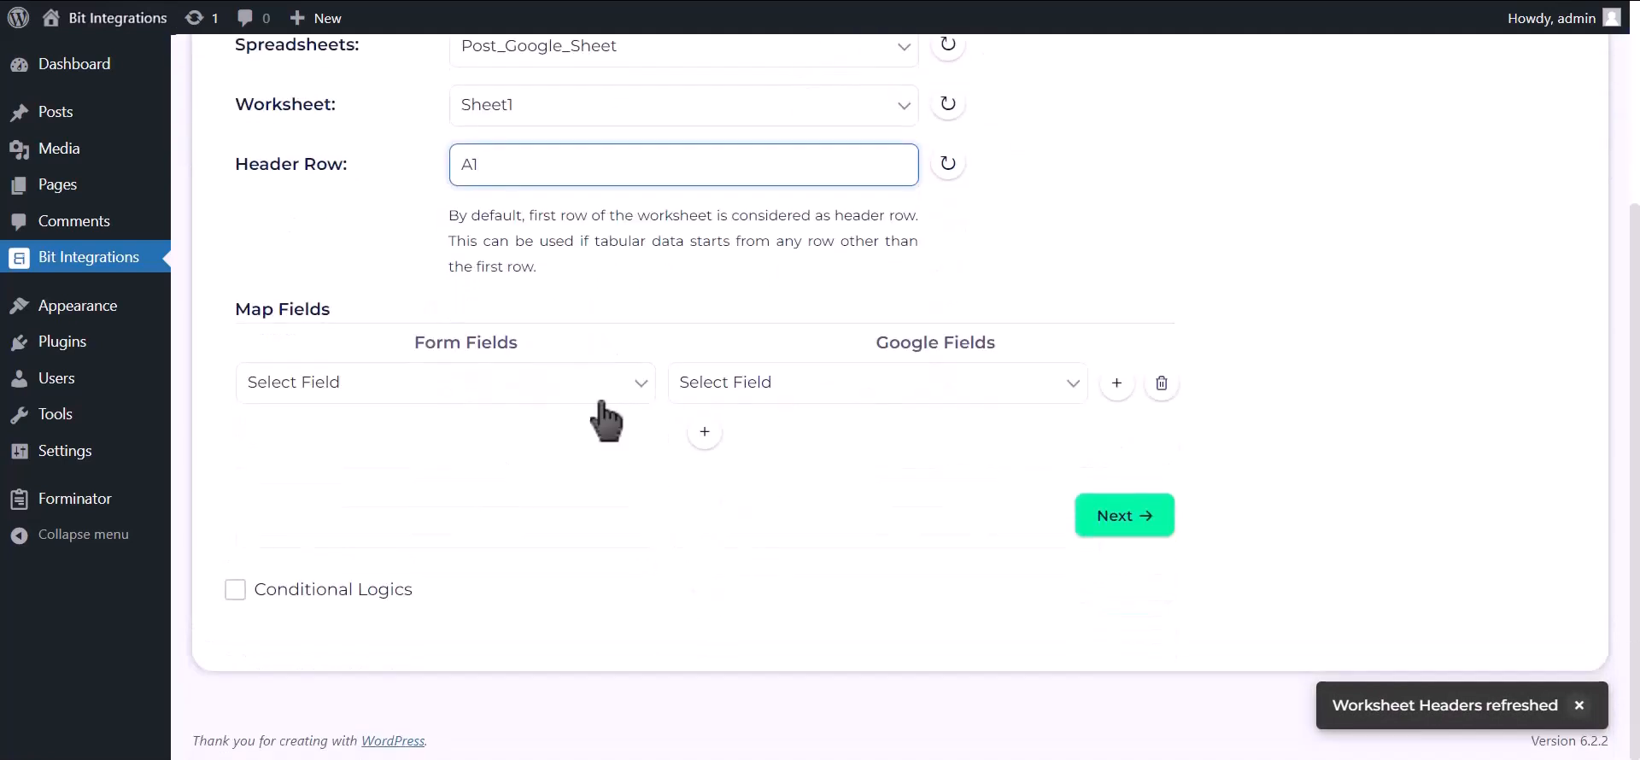
- Map Name-1, Email Address-1 and Phone Number-1 to the Name, Email Address and Phone Number columns
click(720, 388)
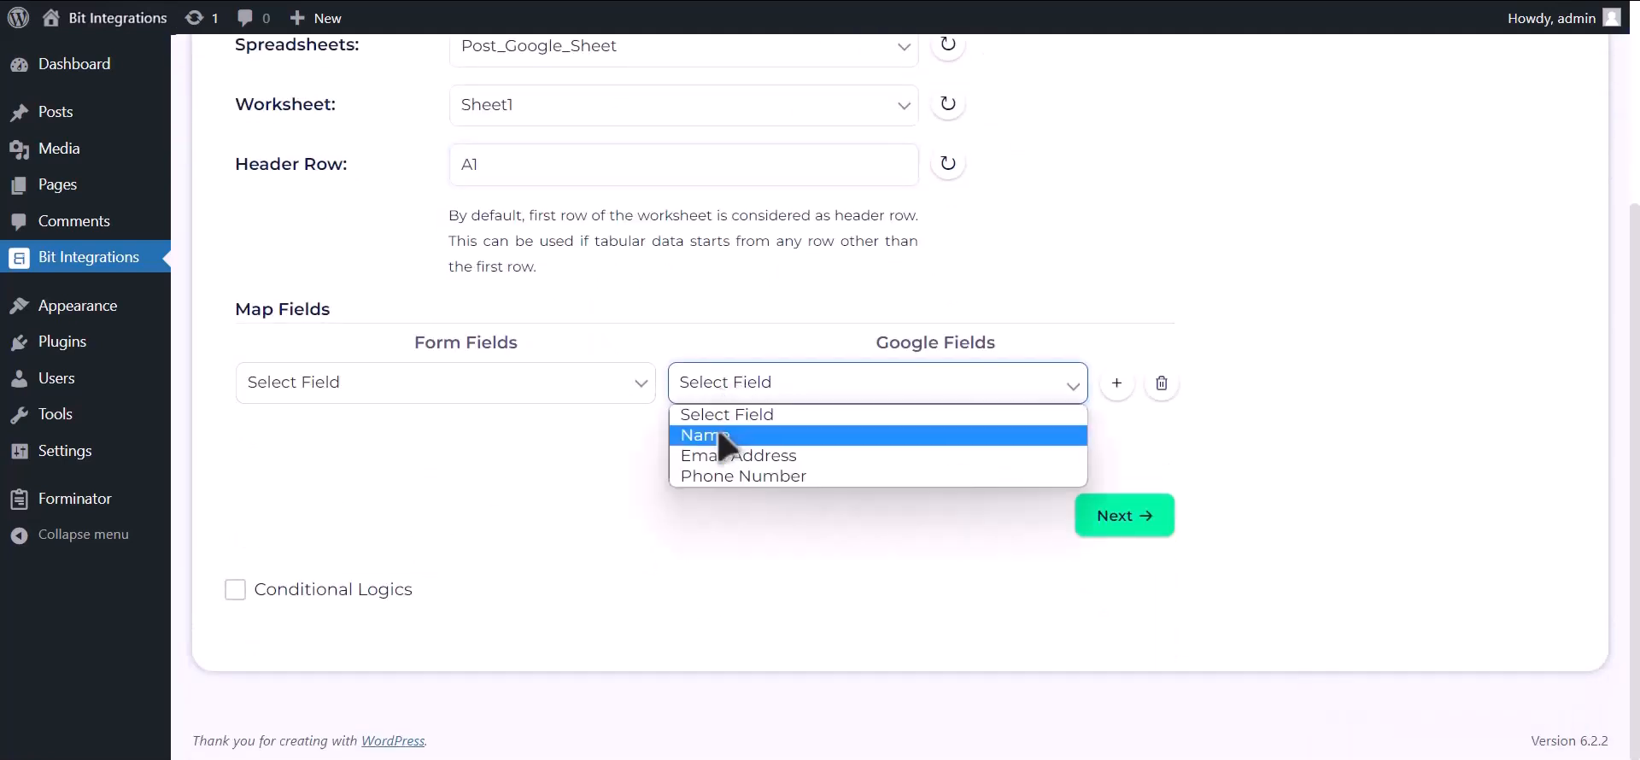
click(722, 431)
click(603, 389)
click(491, 457)
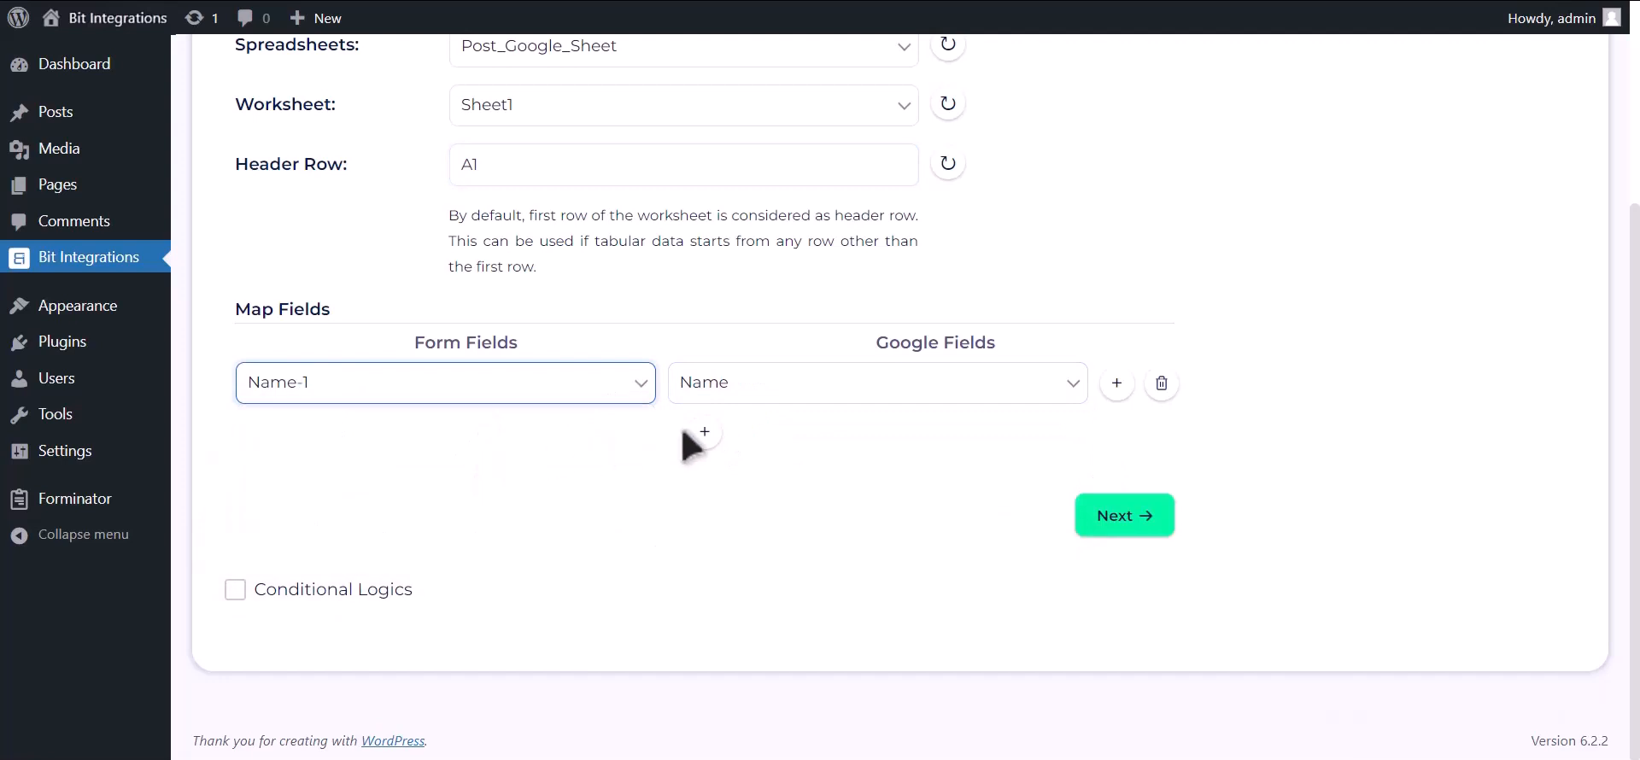
click(703, 432)
click(742, 444)
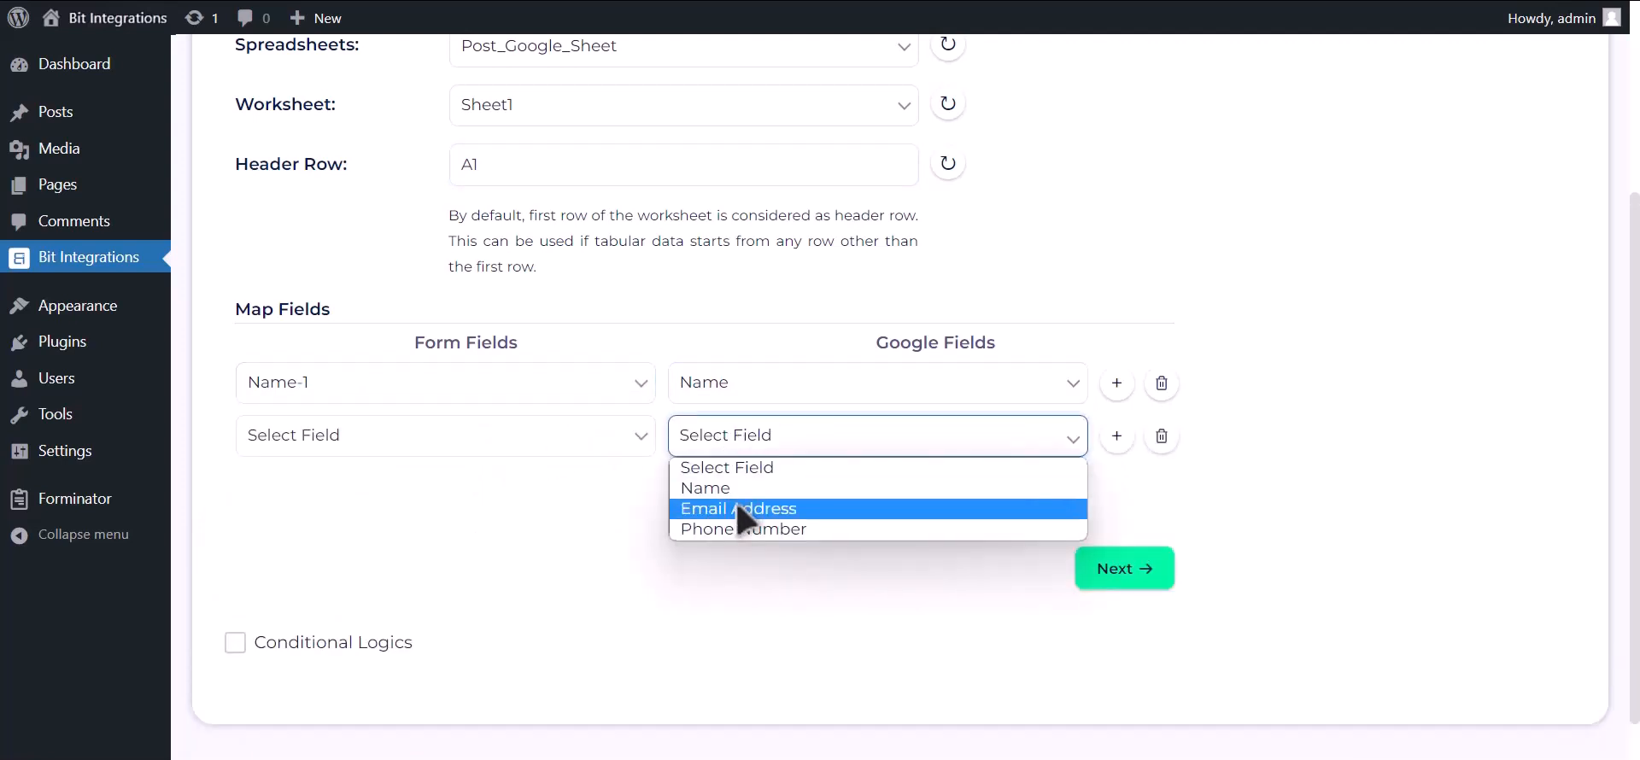
click(743, 511)
click(595, 440)
click(454, 529)
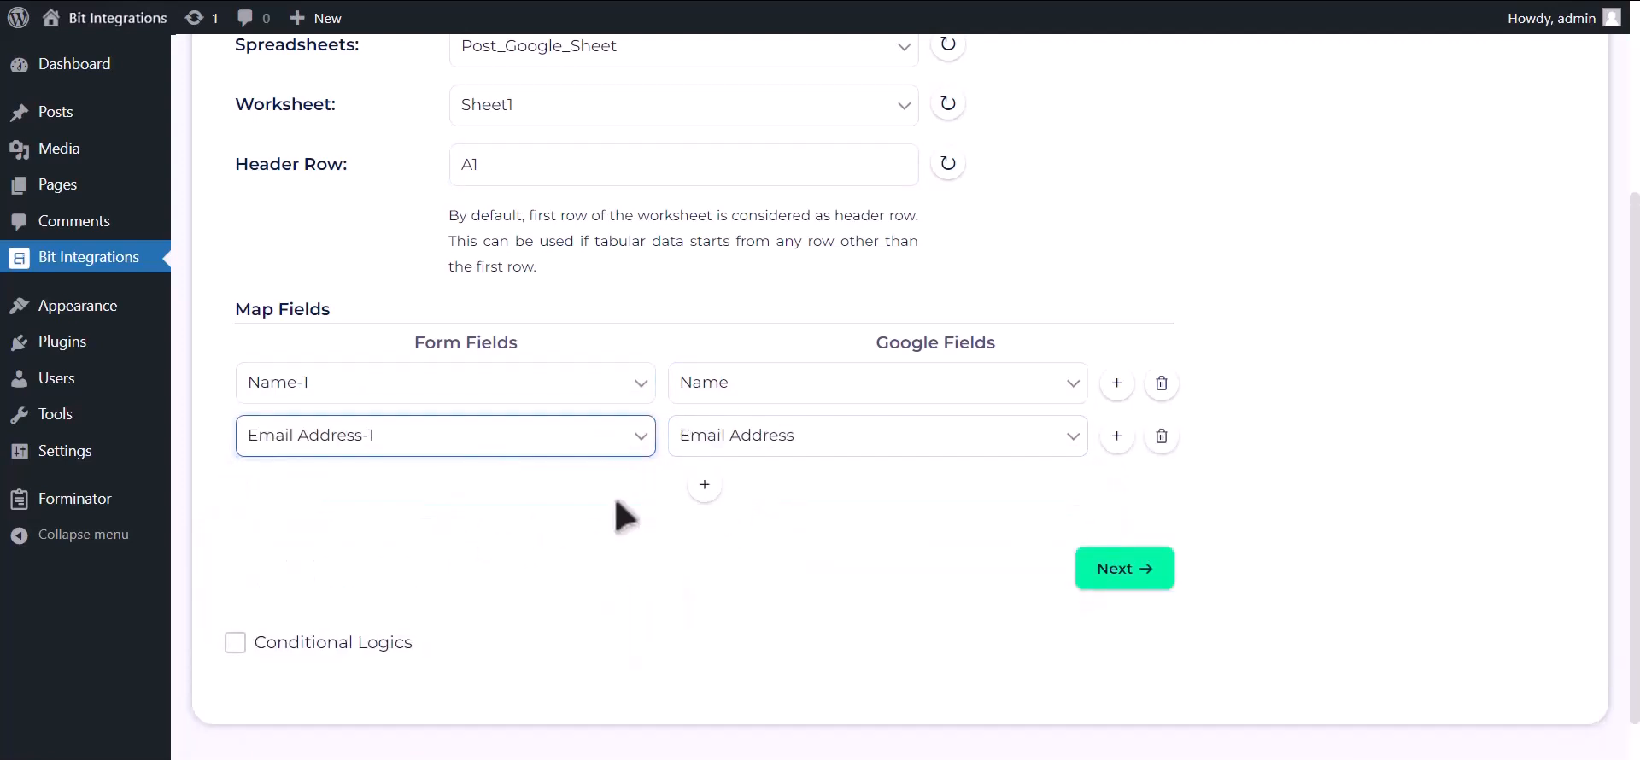
click(704, 484)
click(753, 500)
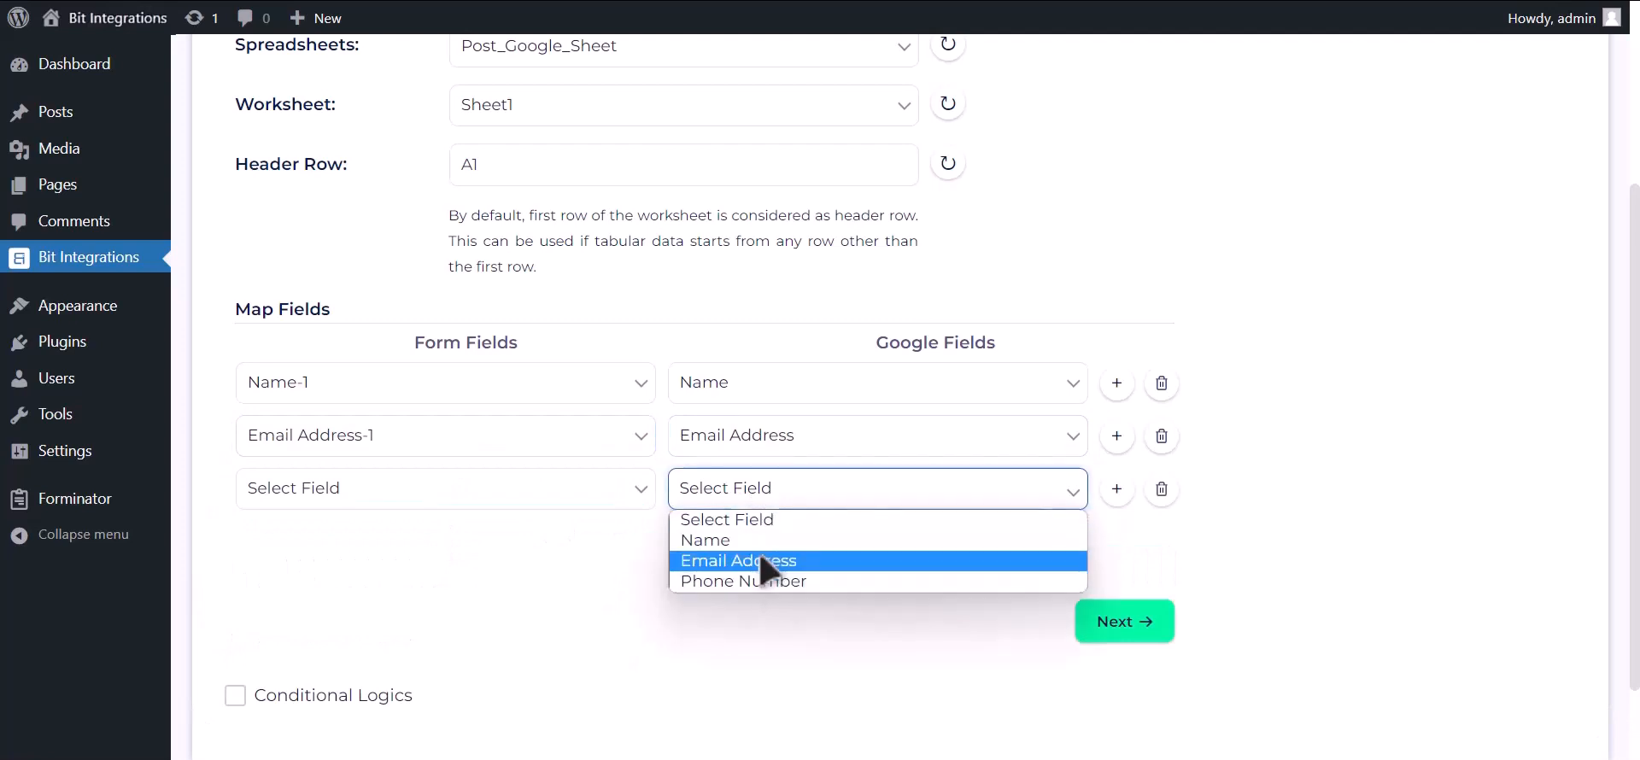
click(761, 580)
click(602, 506)
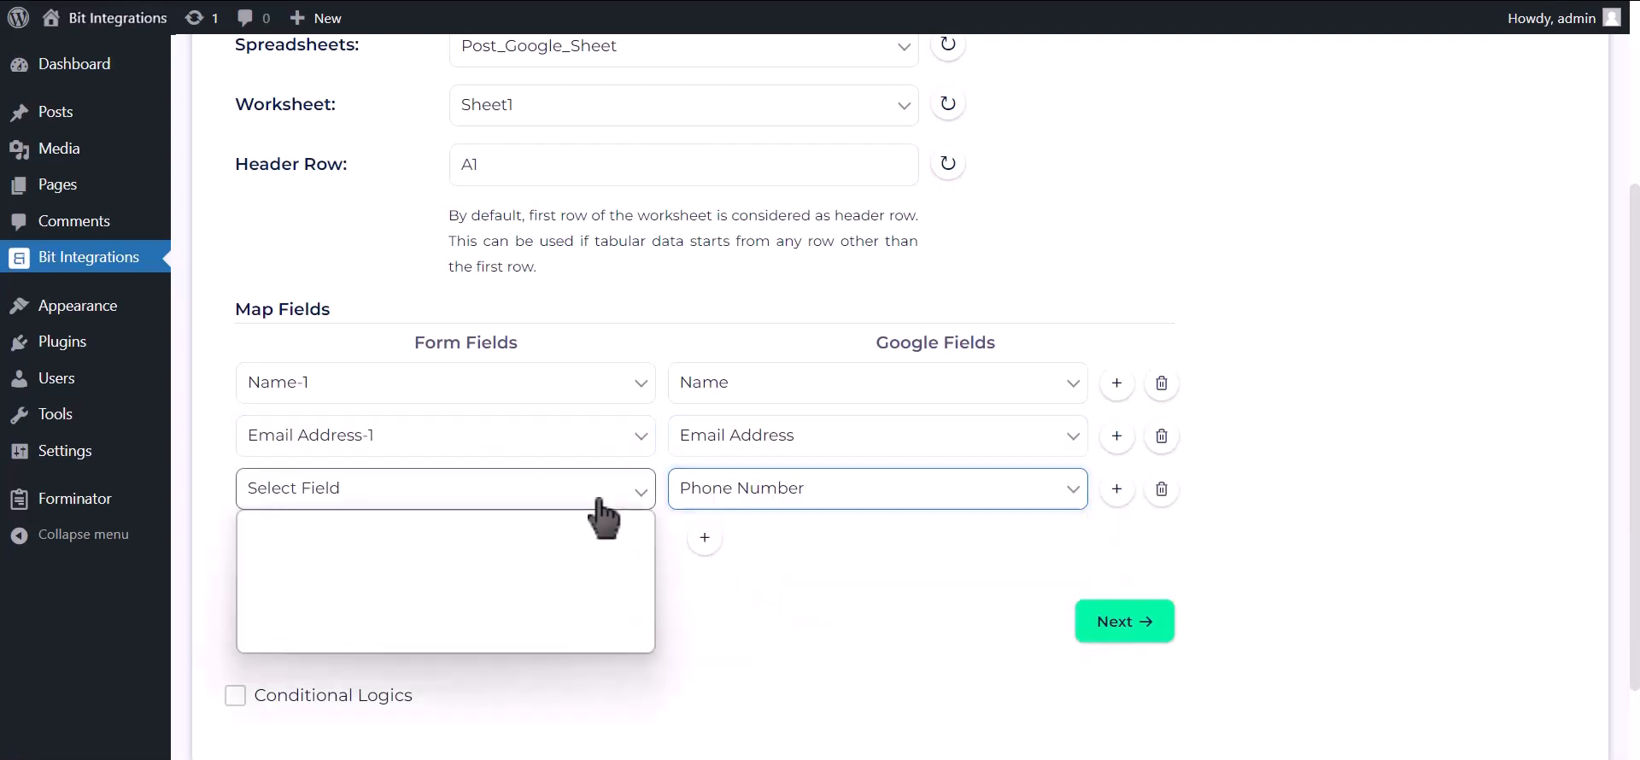
click(532, 595)
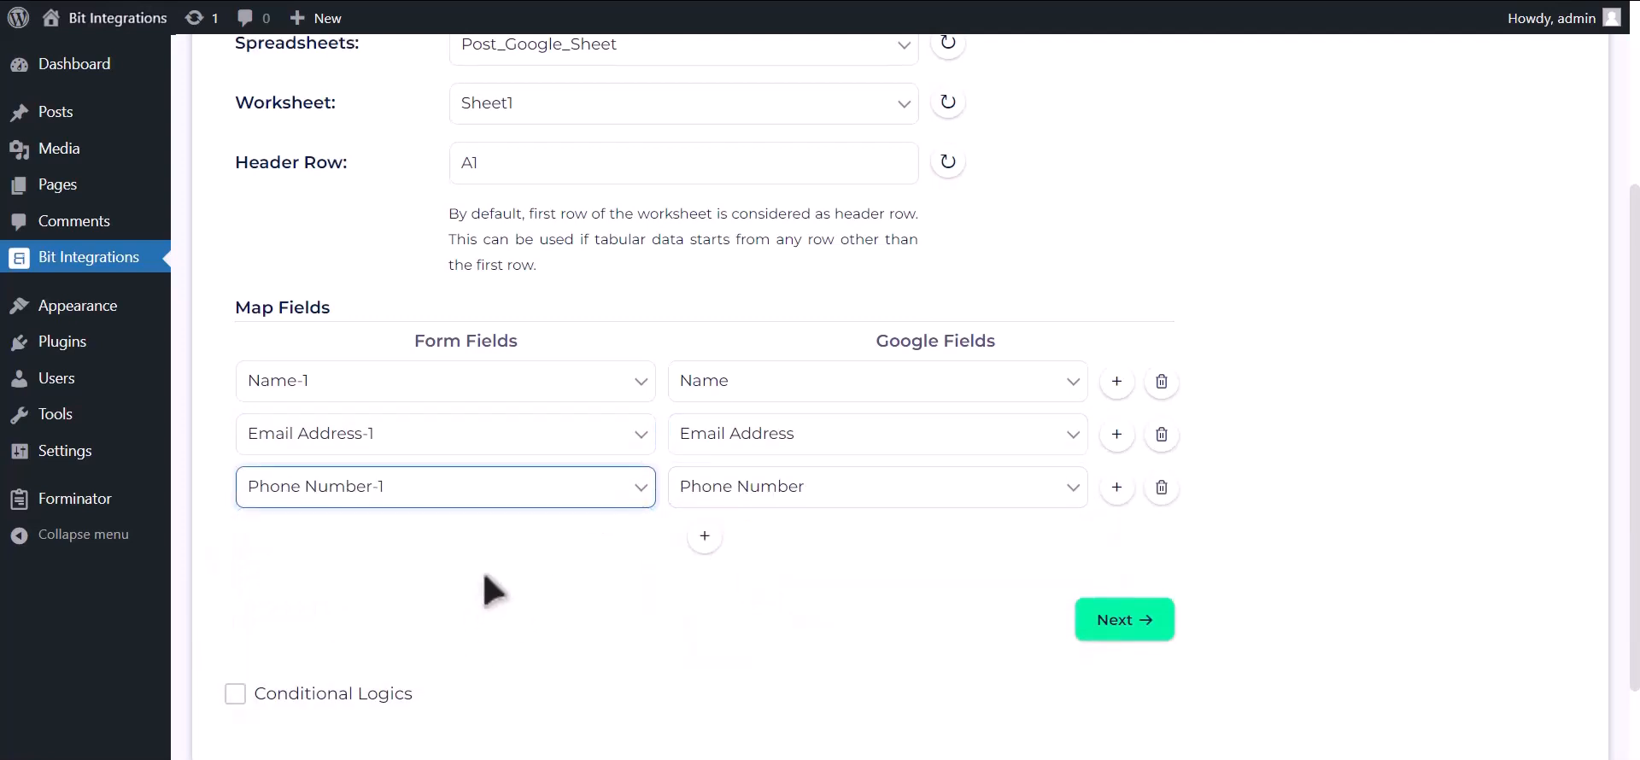
- Leave conditional logic off, then finish and save the integration
scroll(478, 589, down, 1)
click(388, 579)
scroll(397, 585, down, 2)
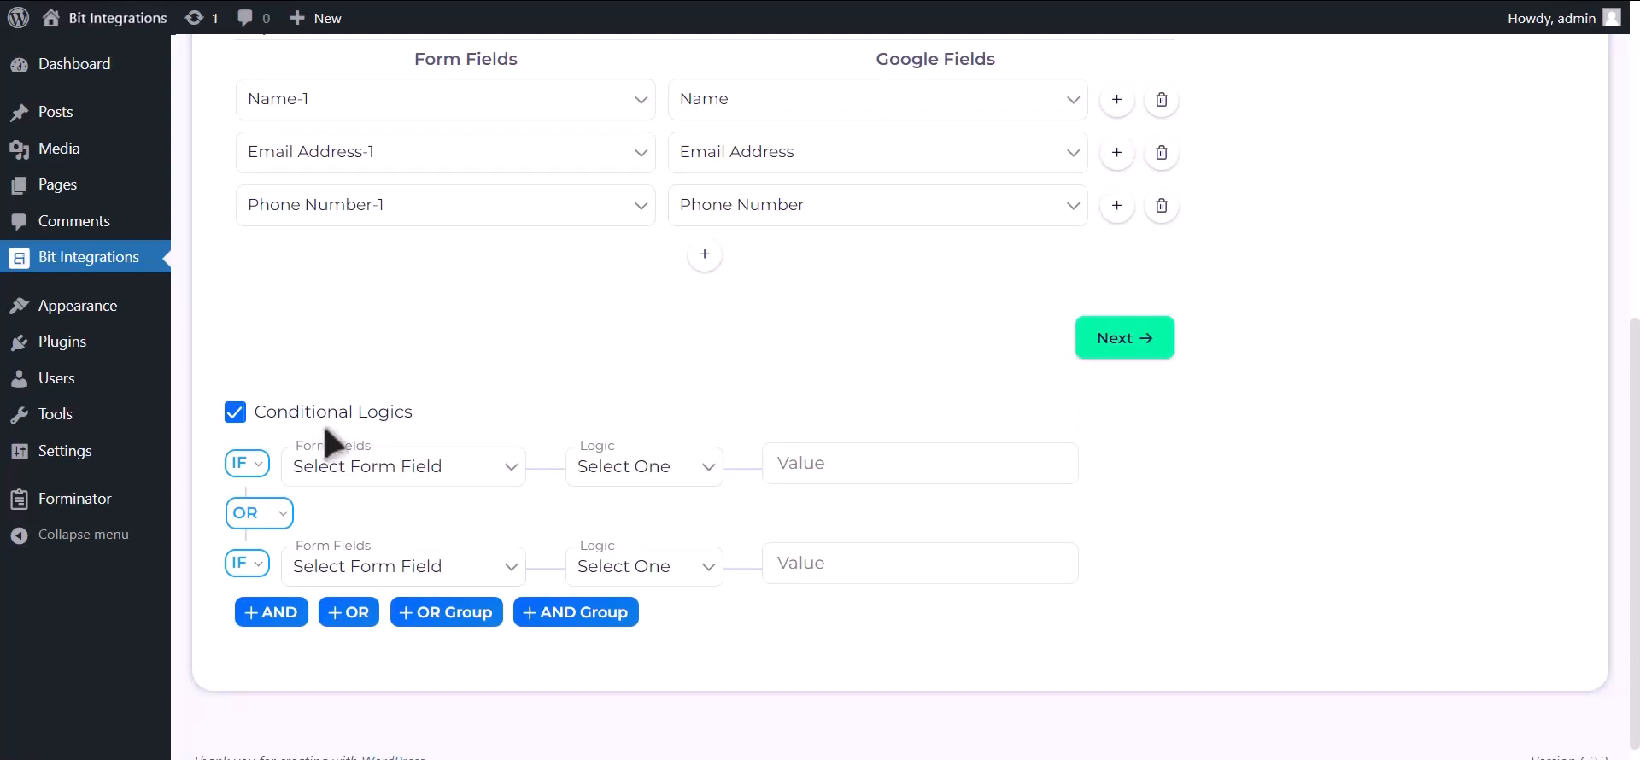
click(325, 430)
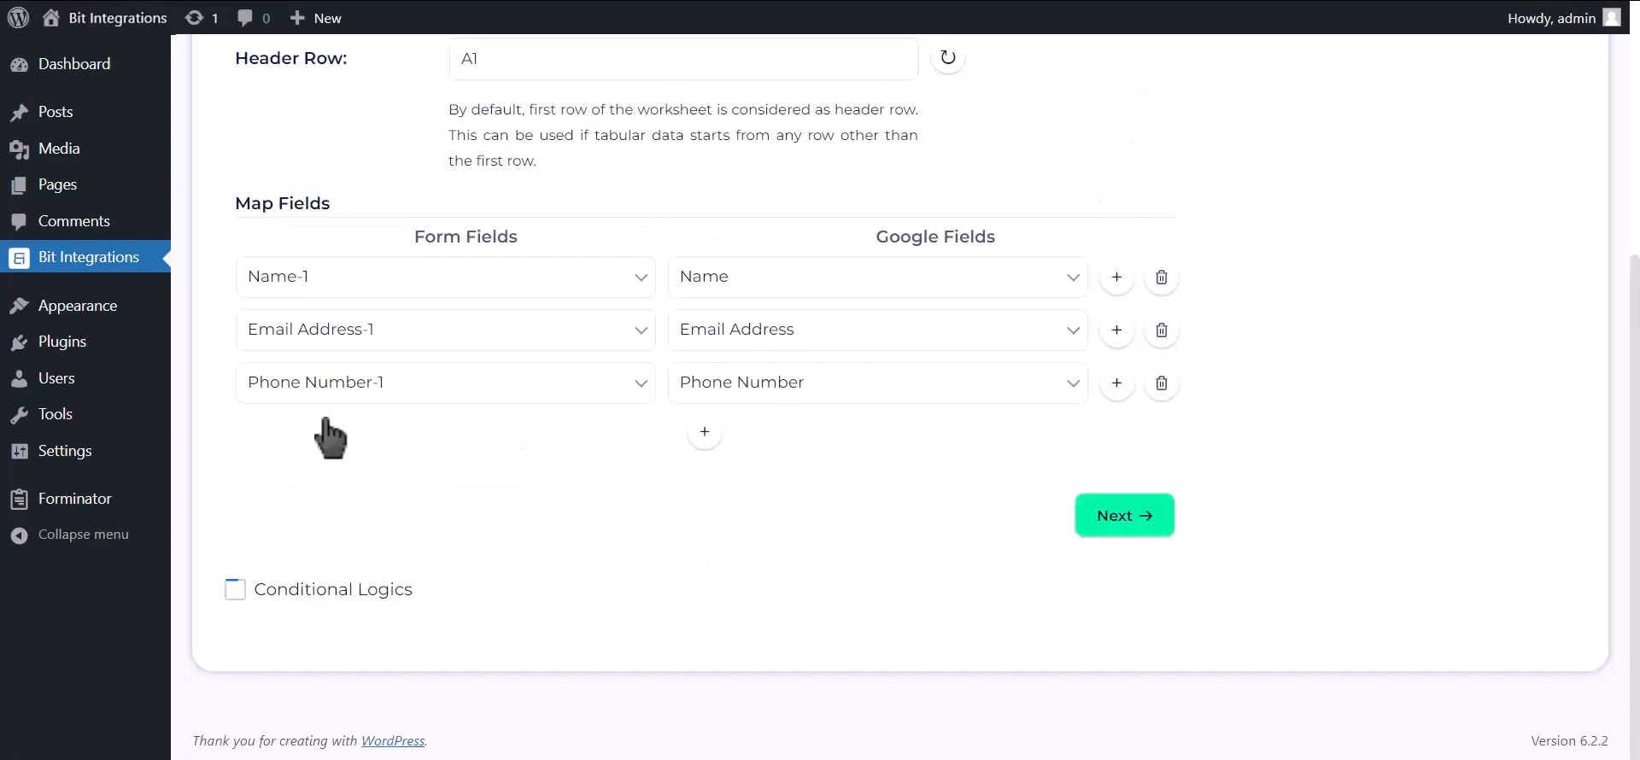
click(1123, 515)
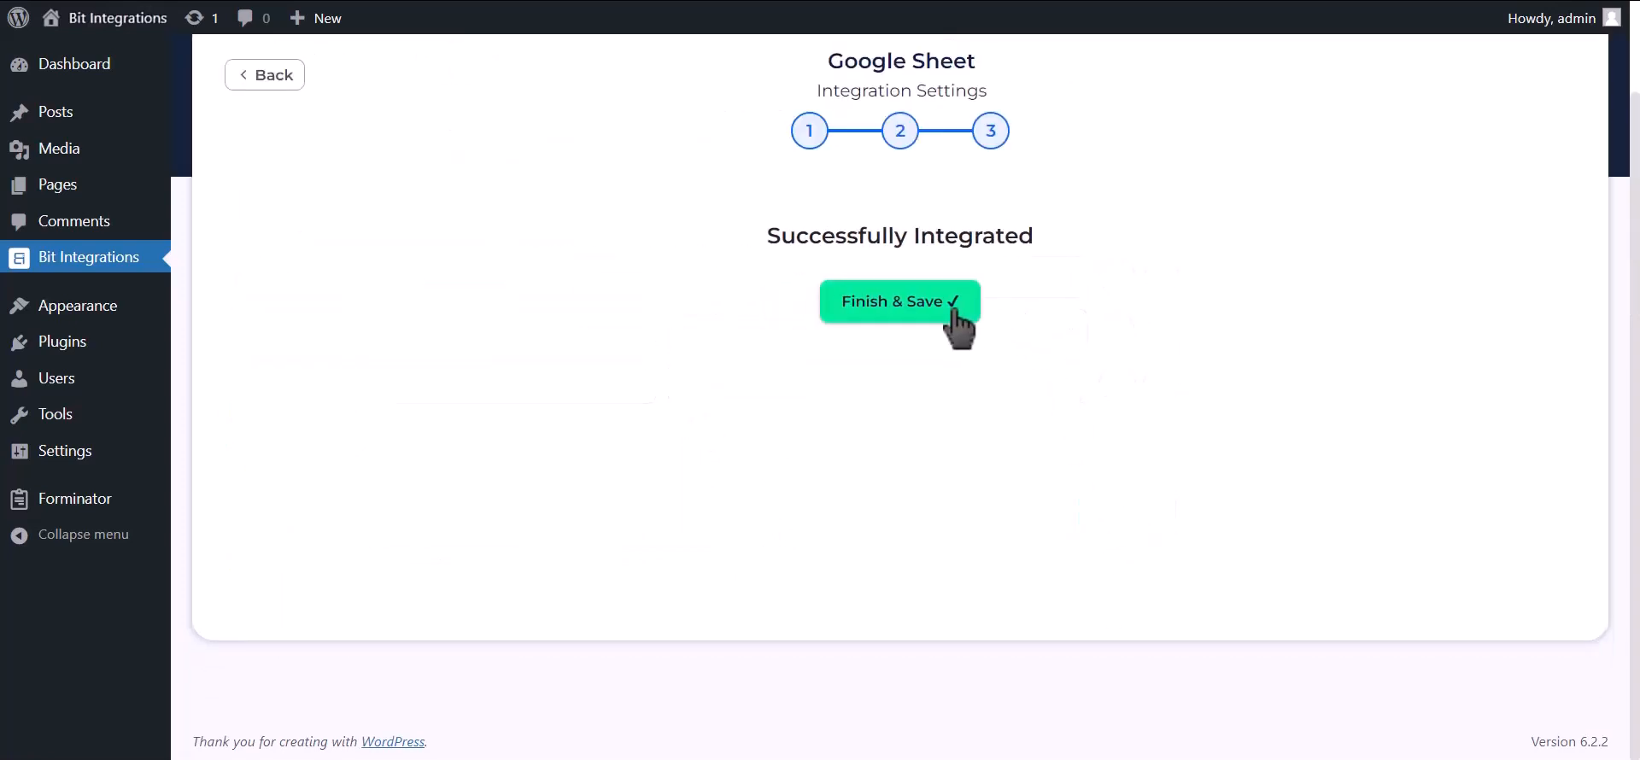
click(954, 311)
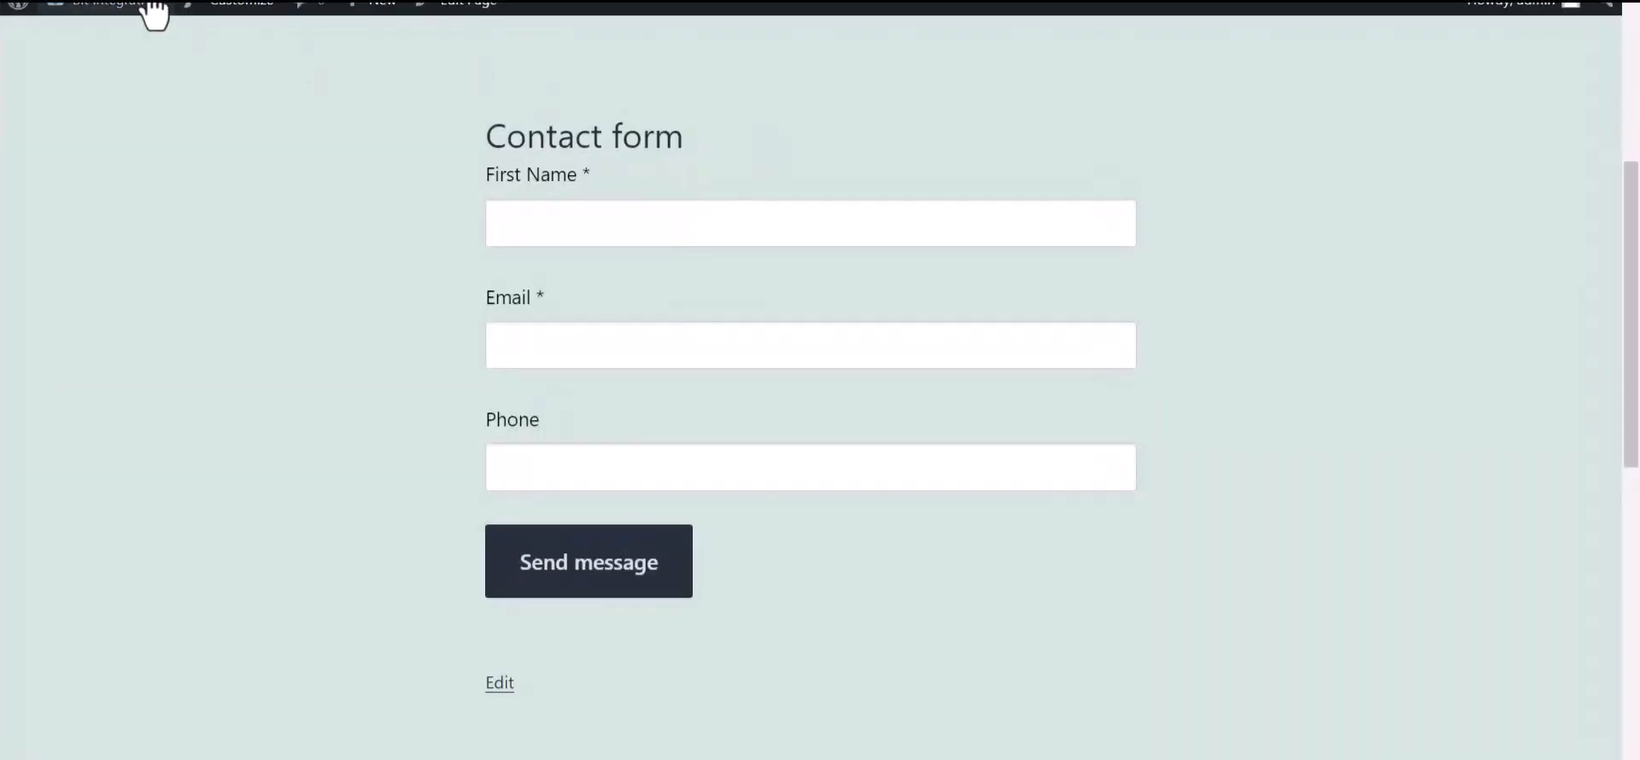
- Send the Contact form with first name 'Bit Integrations', an e-mail and a phone number, then check the thank-you message
click(542, 231)
text(B)
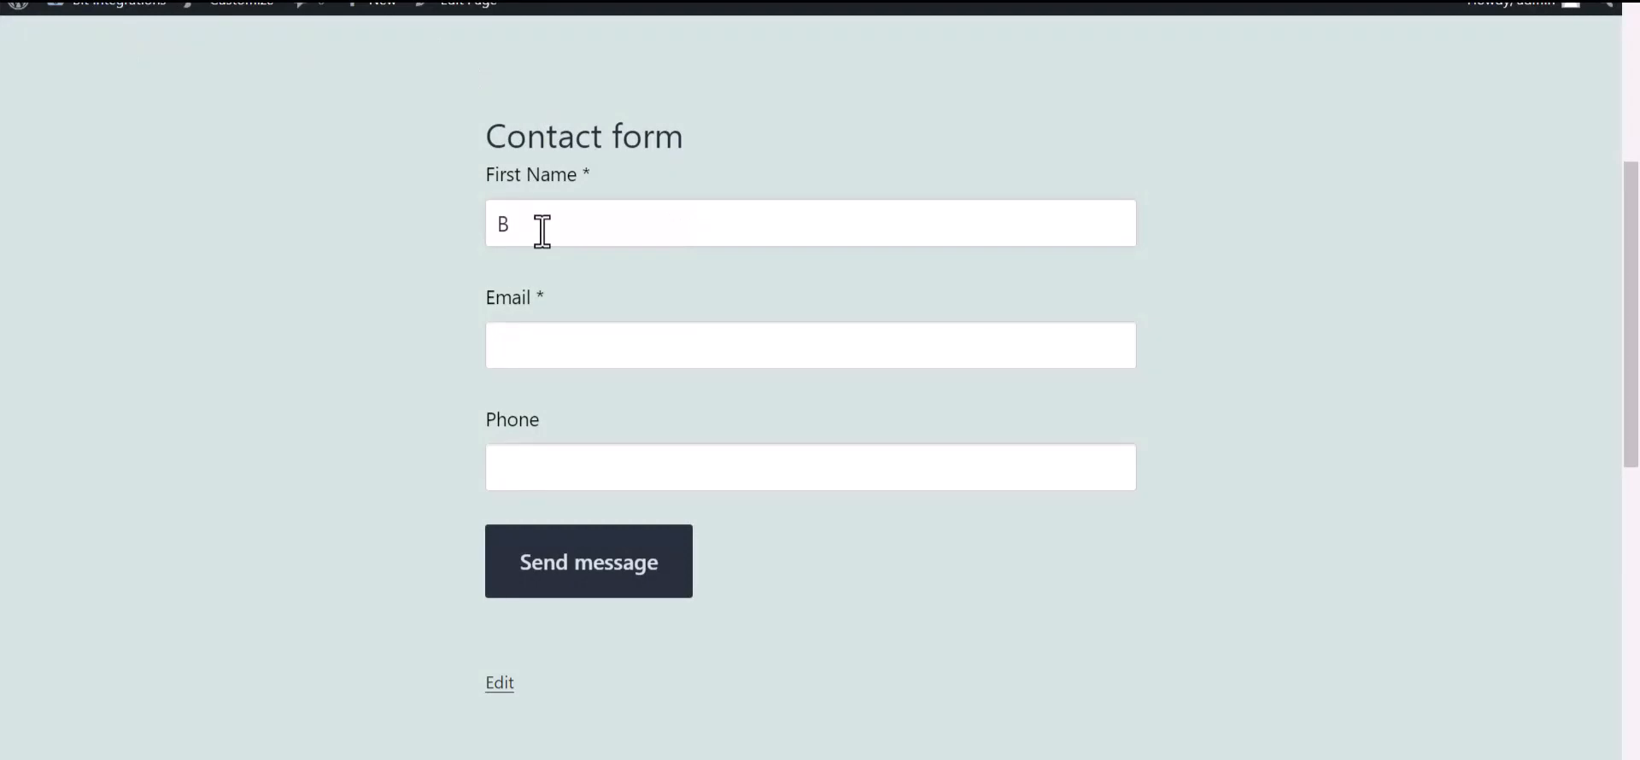
text(it Integrations)
click(546, 350)
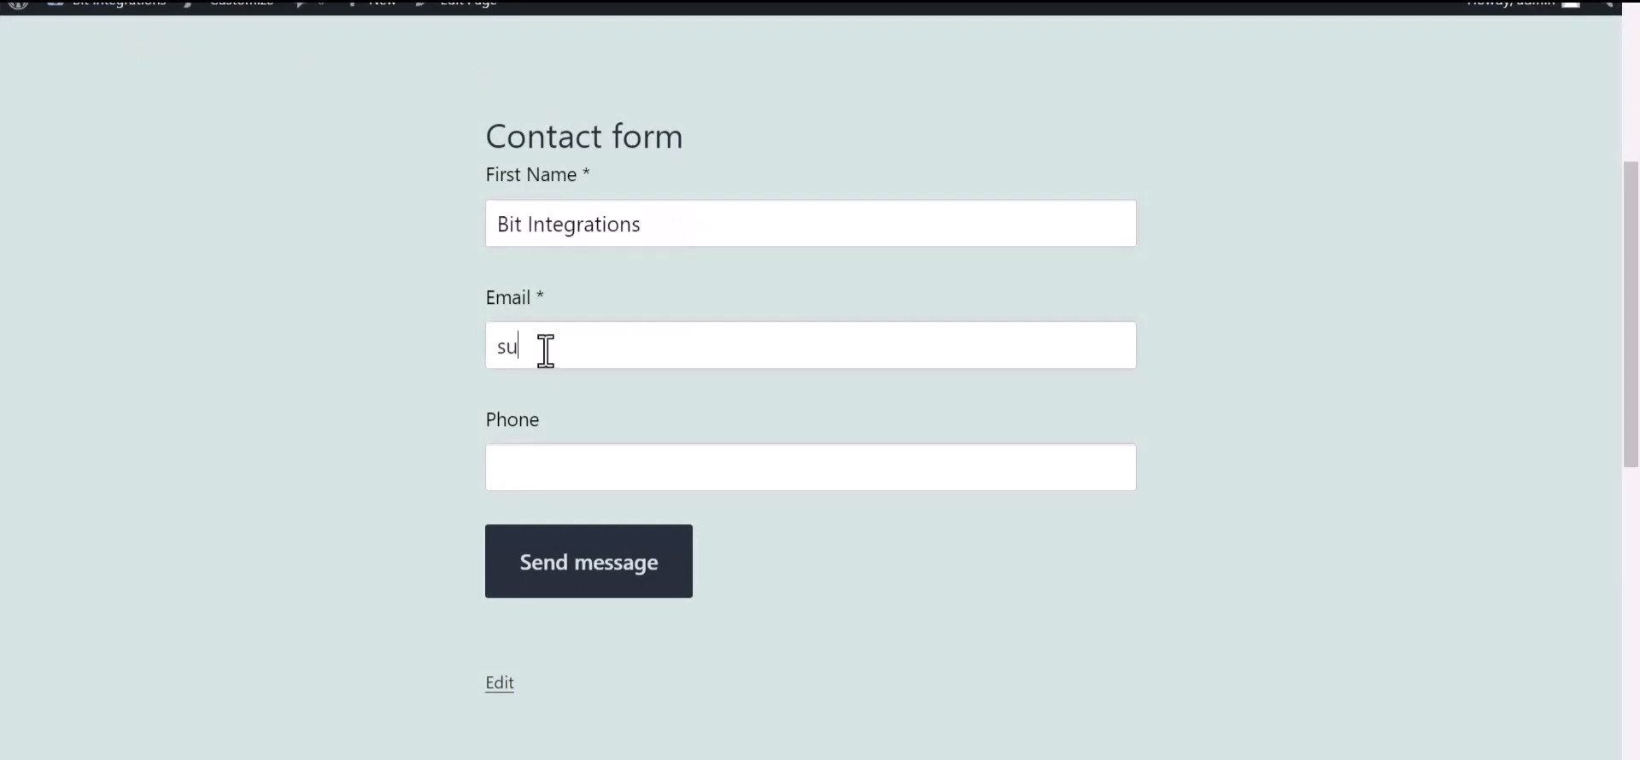
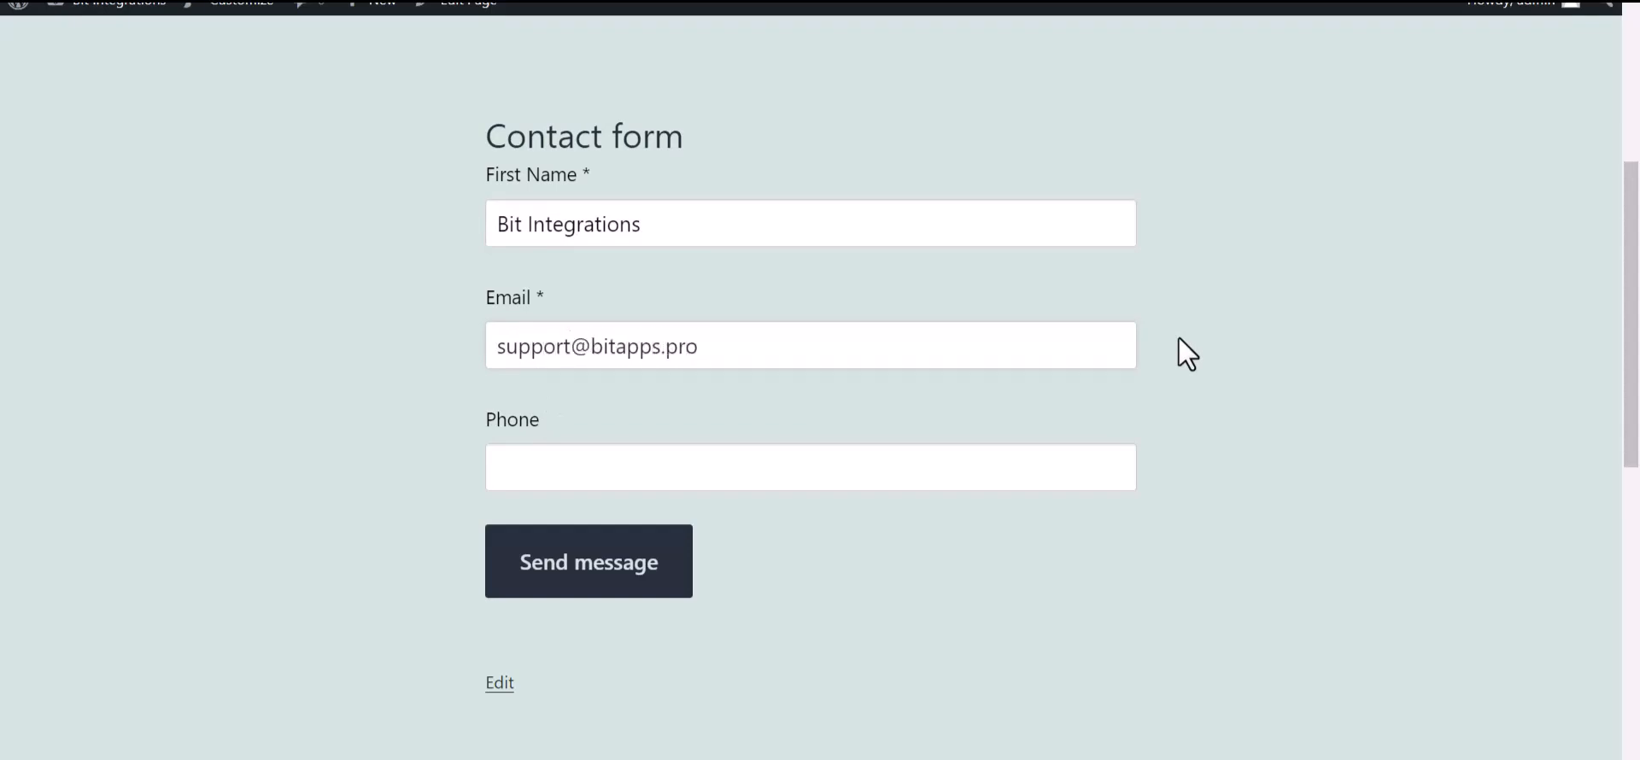
key(ctrl+plus)
click(636, 527)
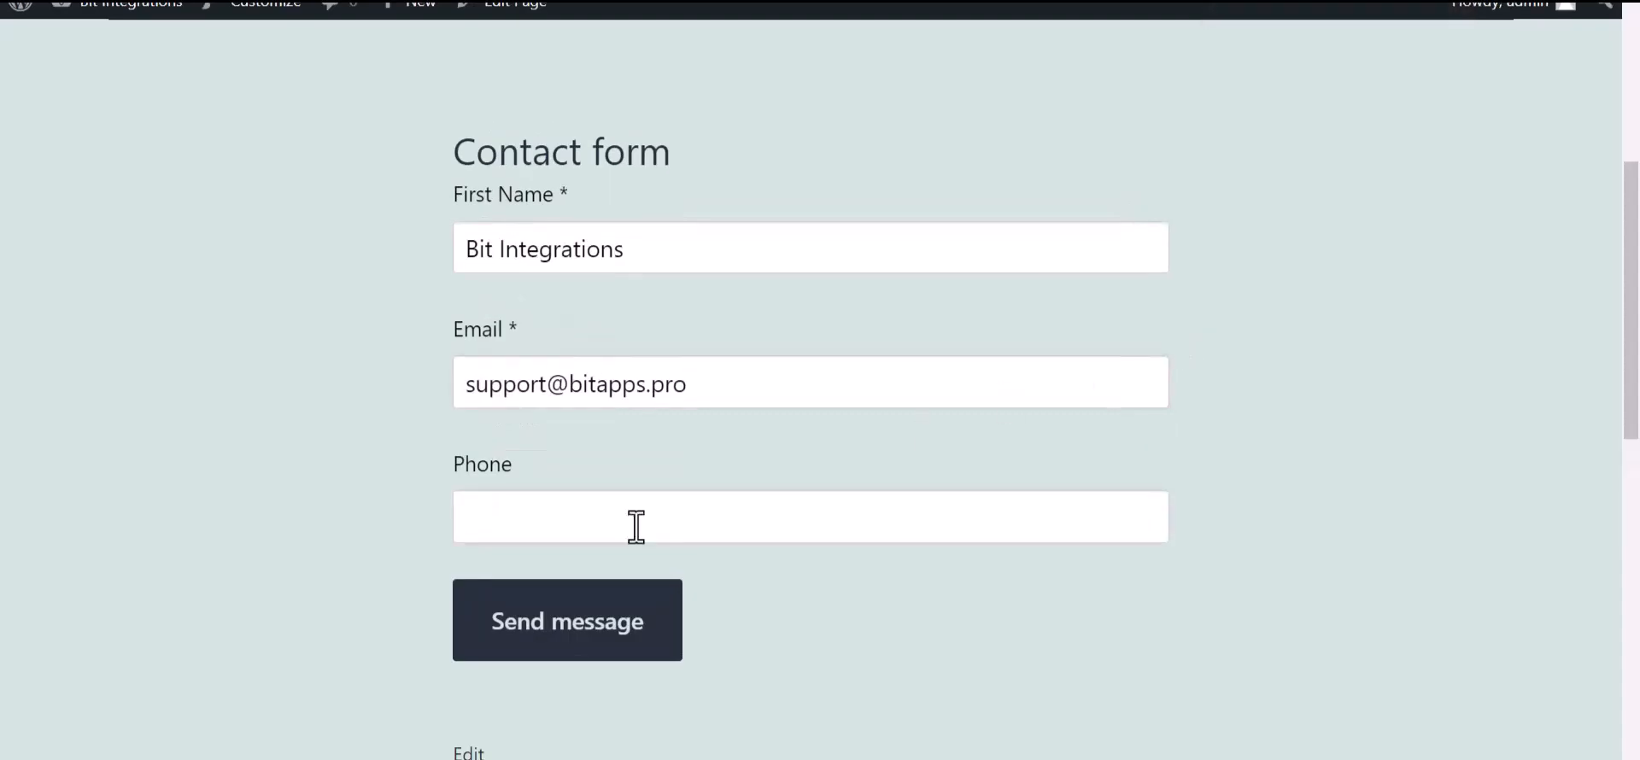
text(444555666)
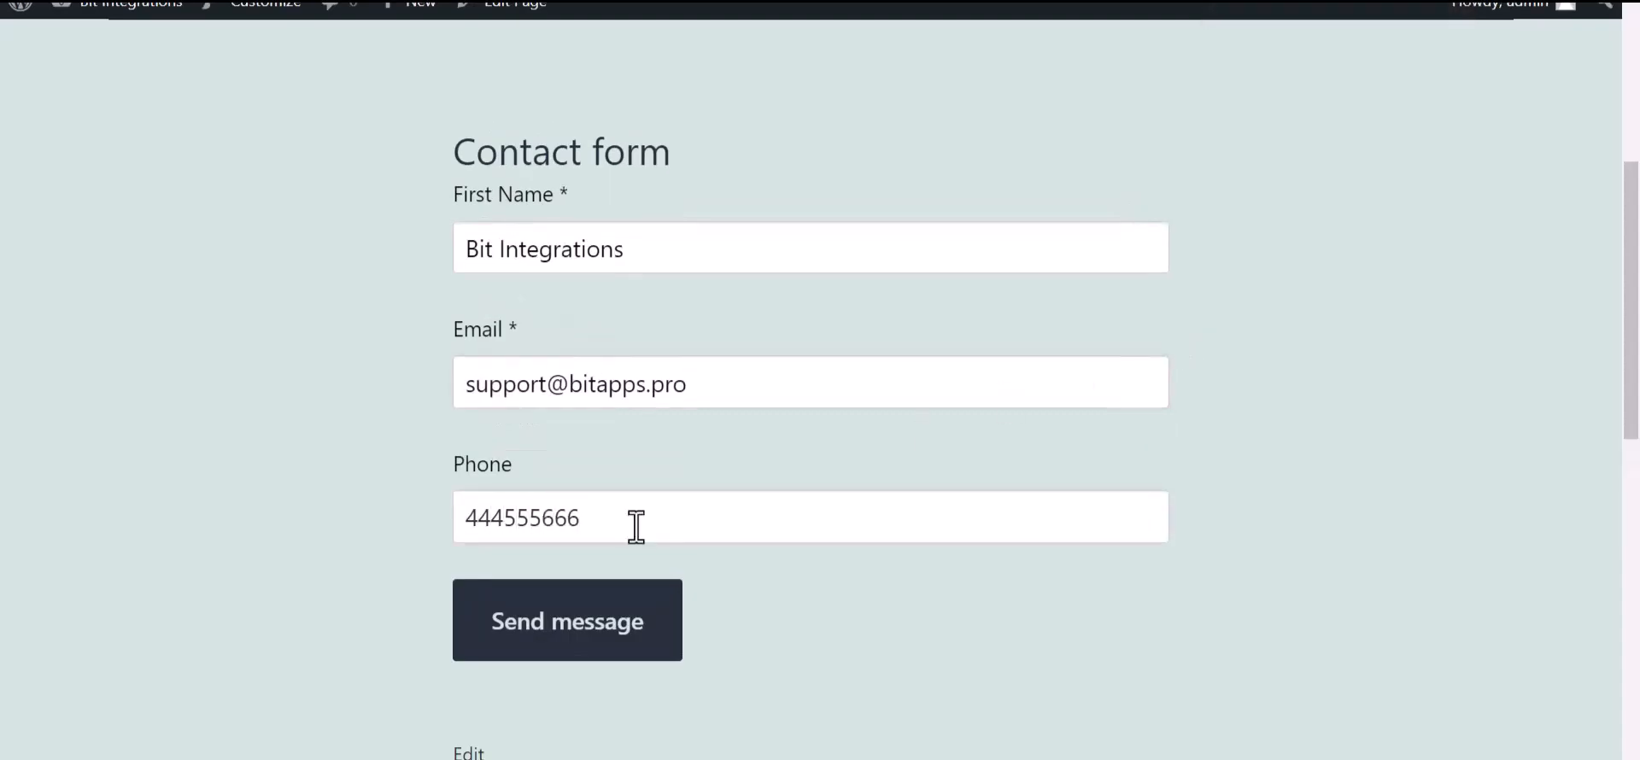
click(670, 639)
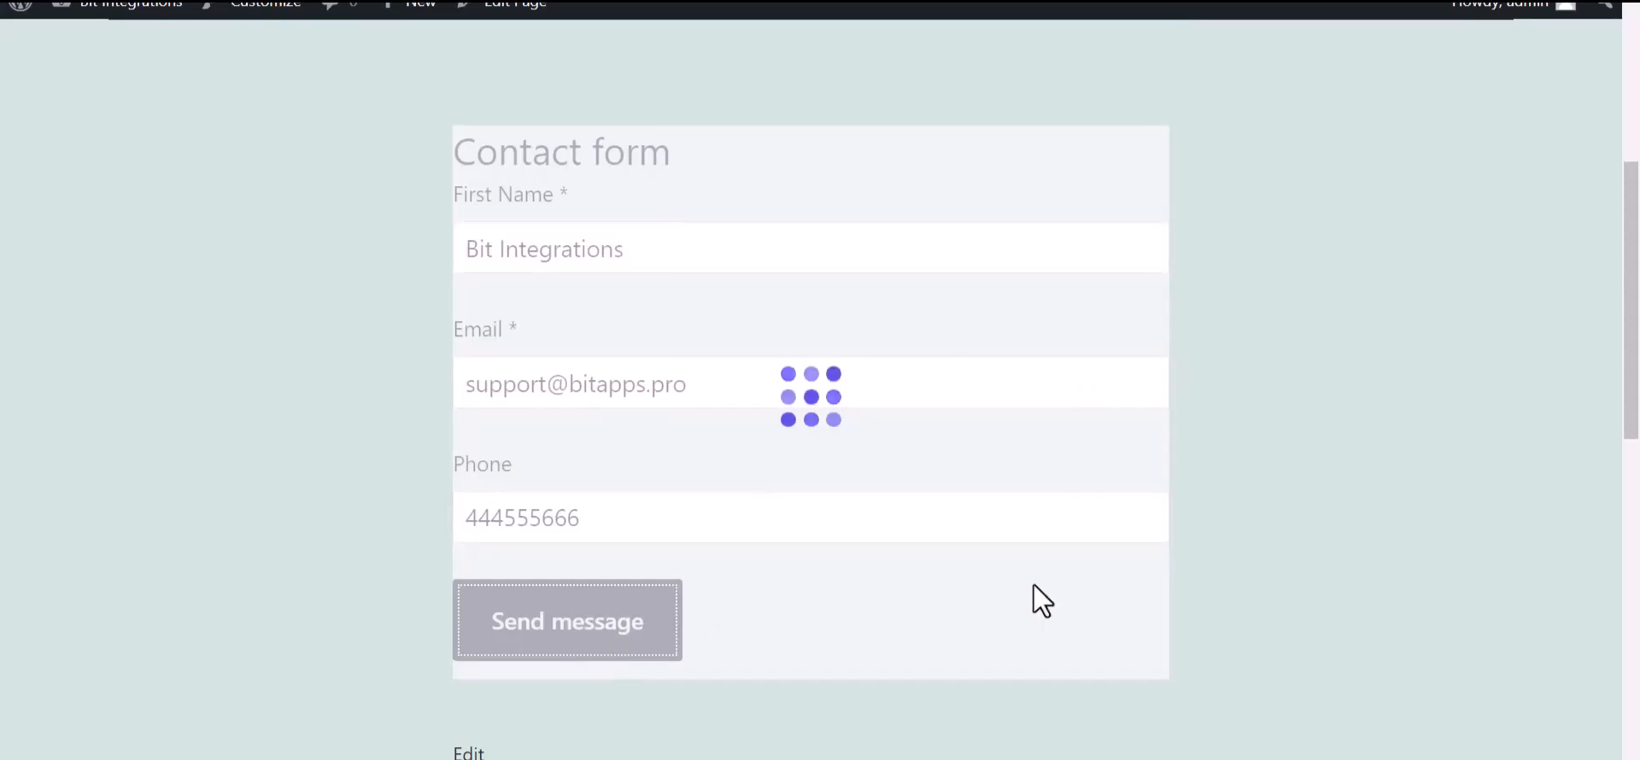
drag(934, 128, 637, 133)
click(718, 308)
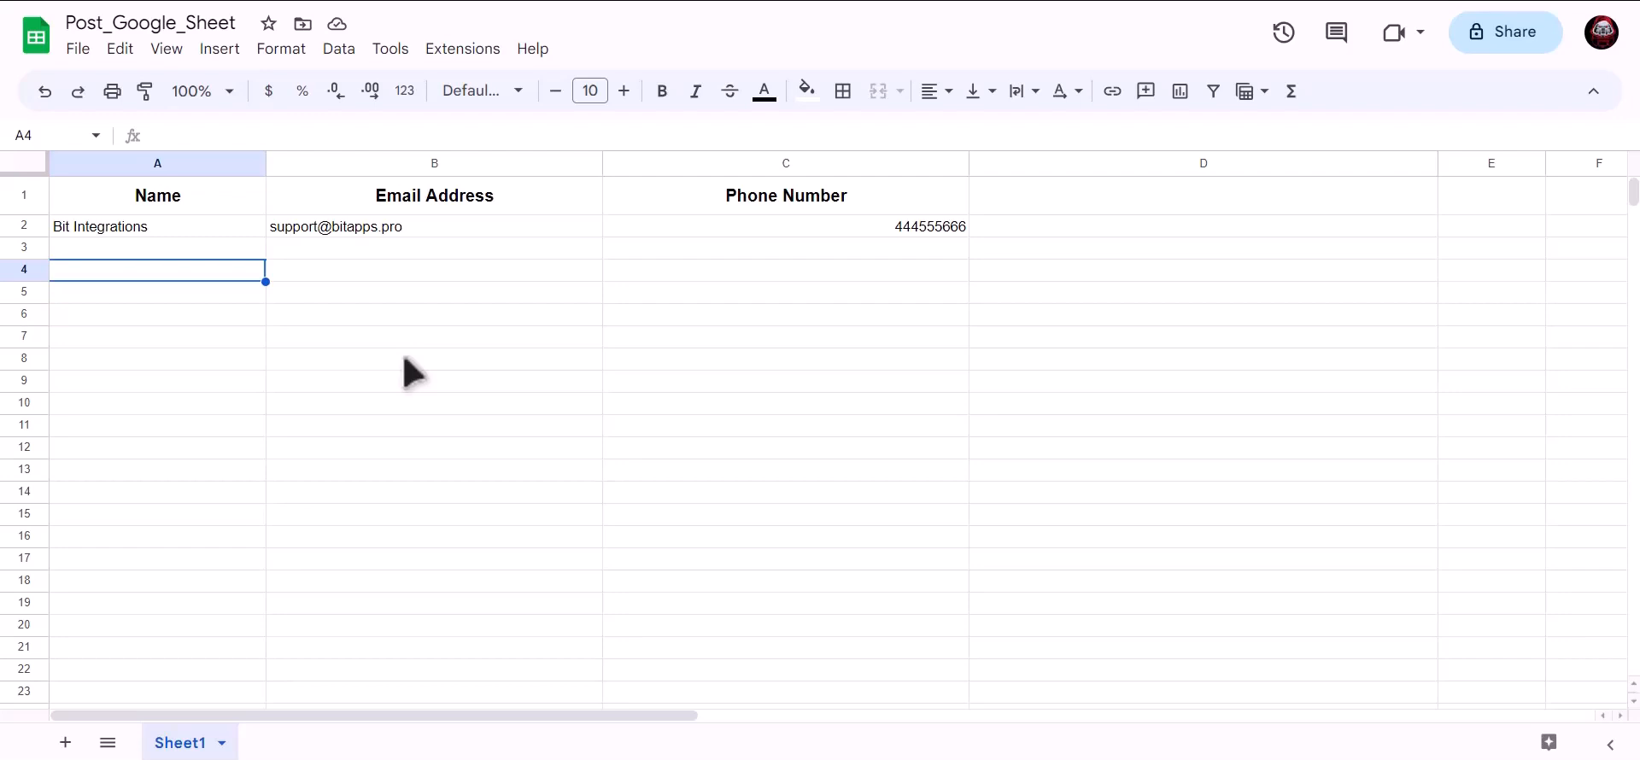
click(220, 225)
click(341, 229)
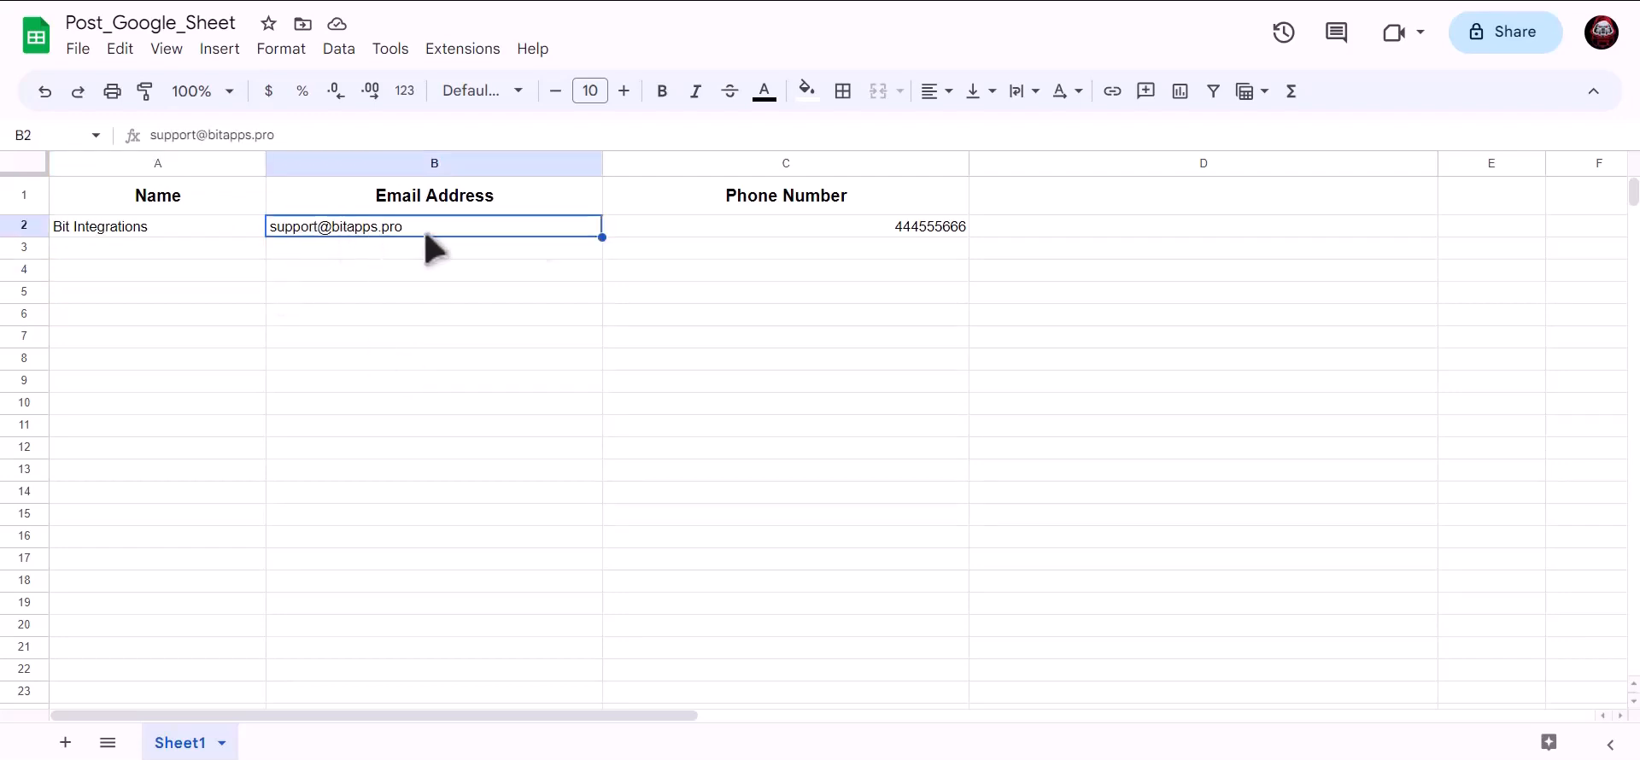
click(773, 229)
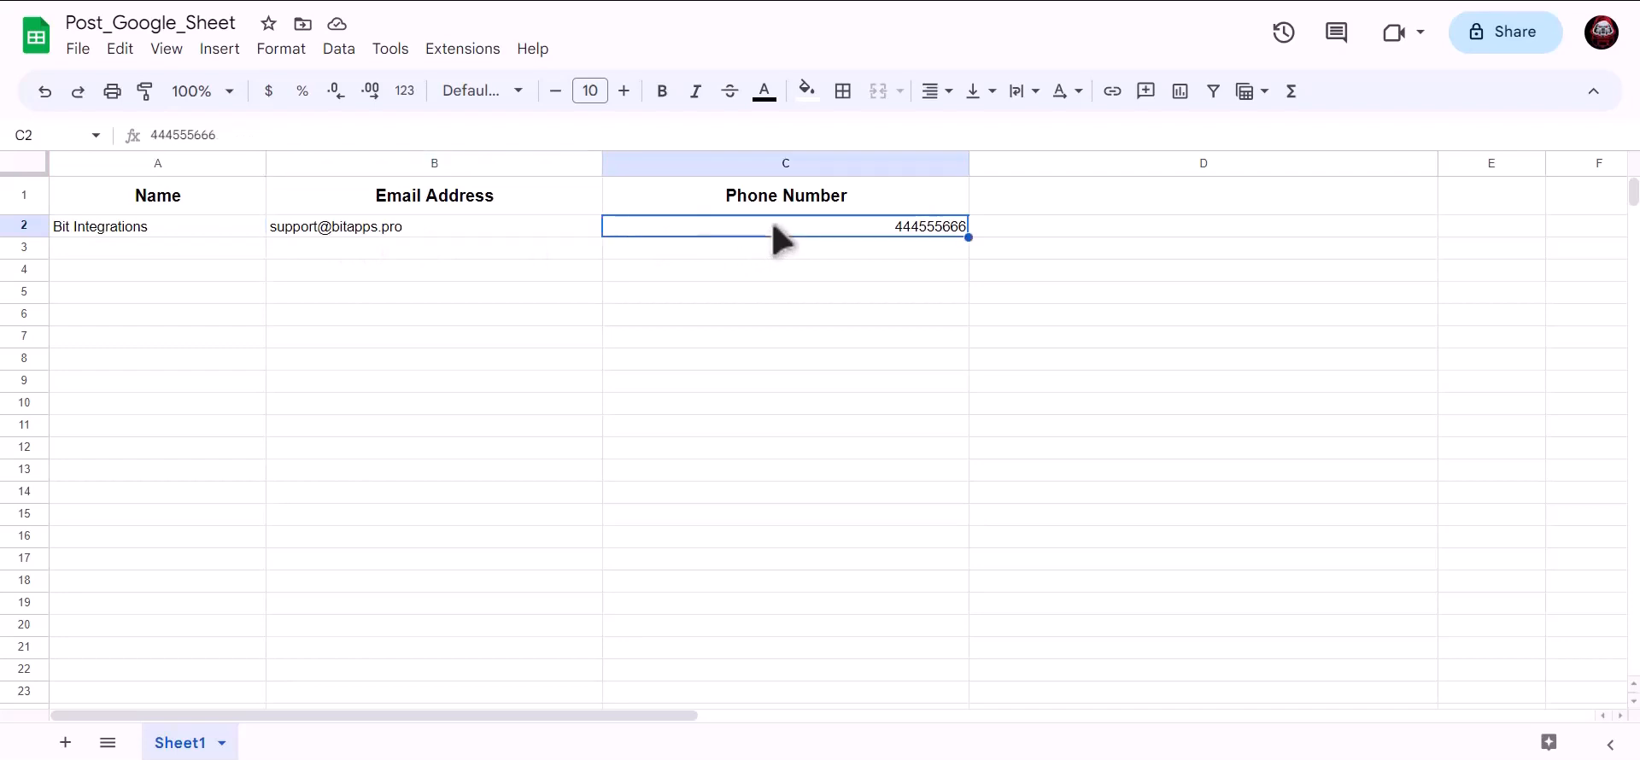
click(477, 316)
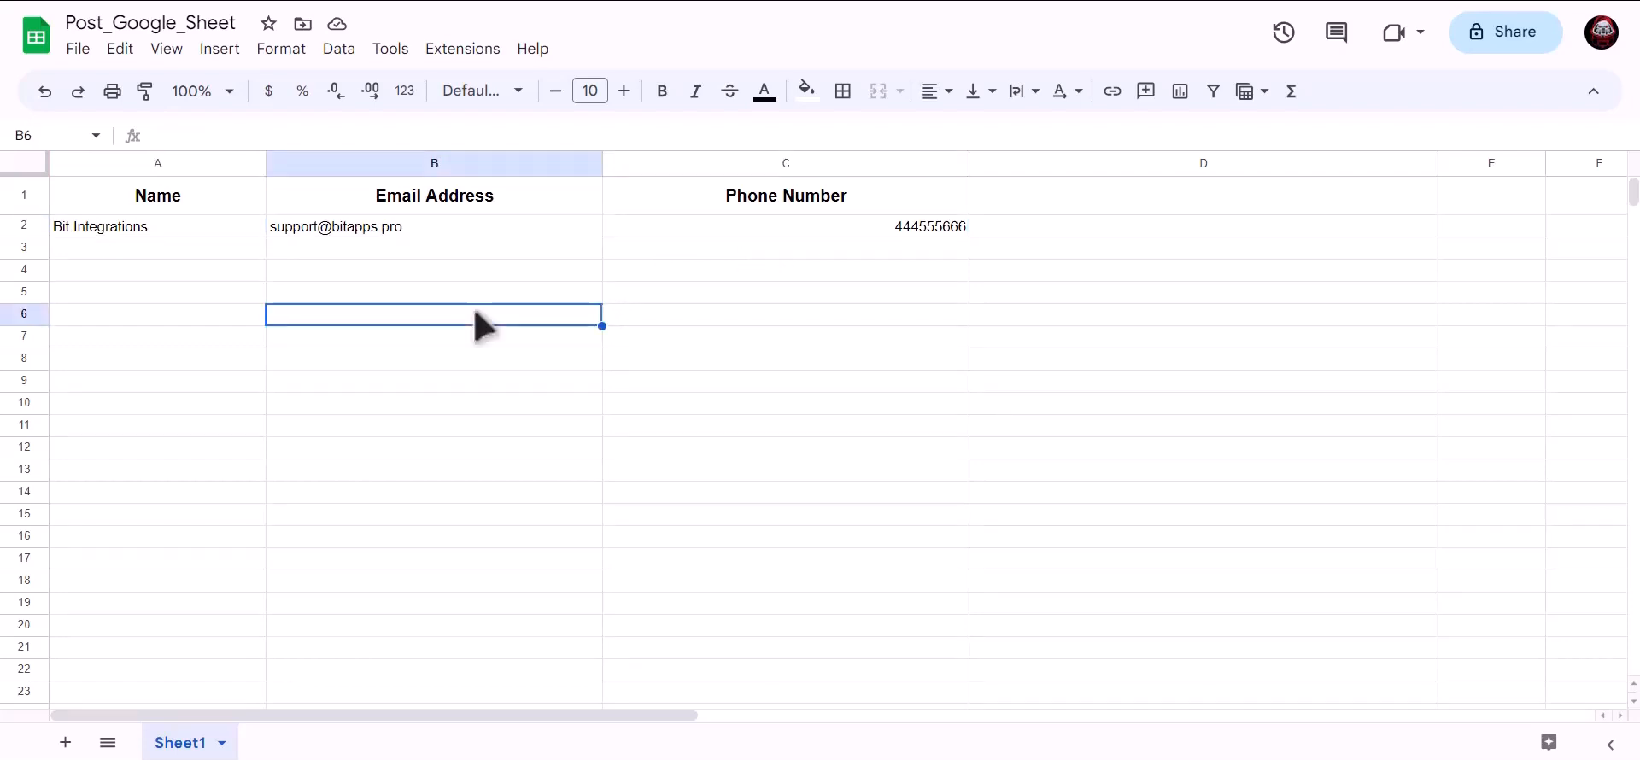